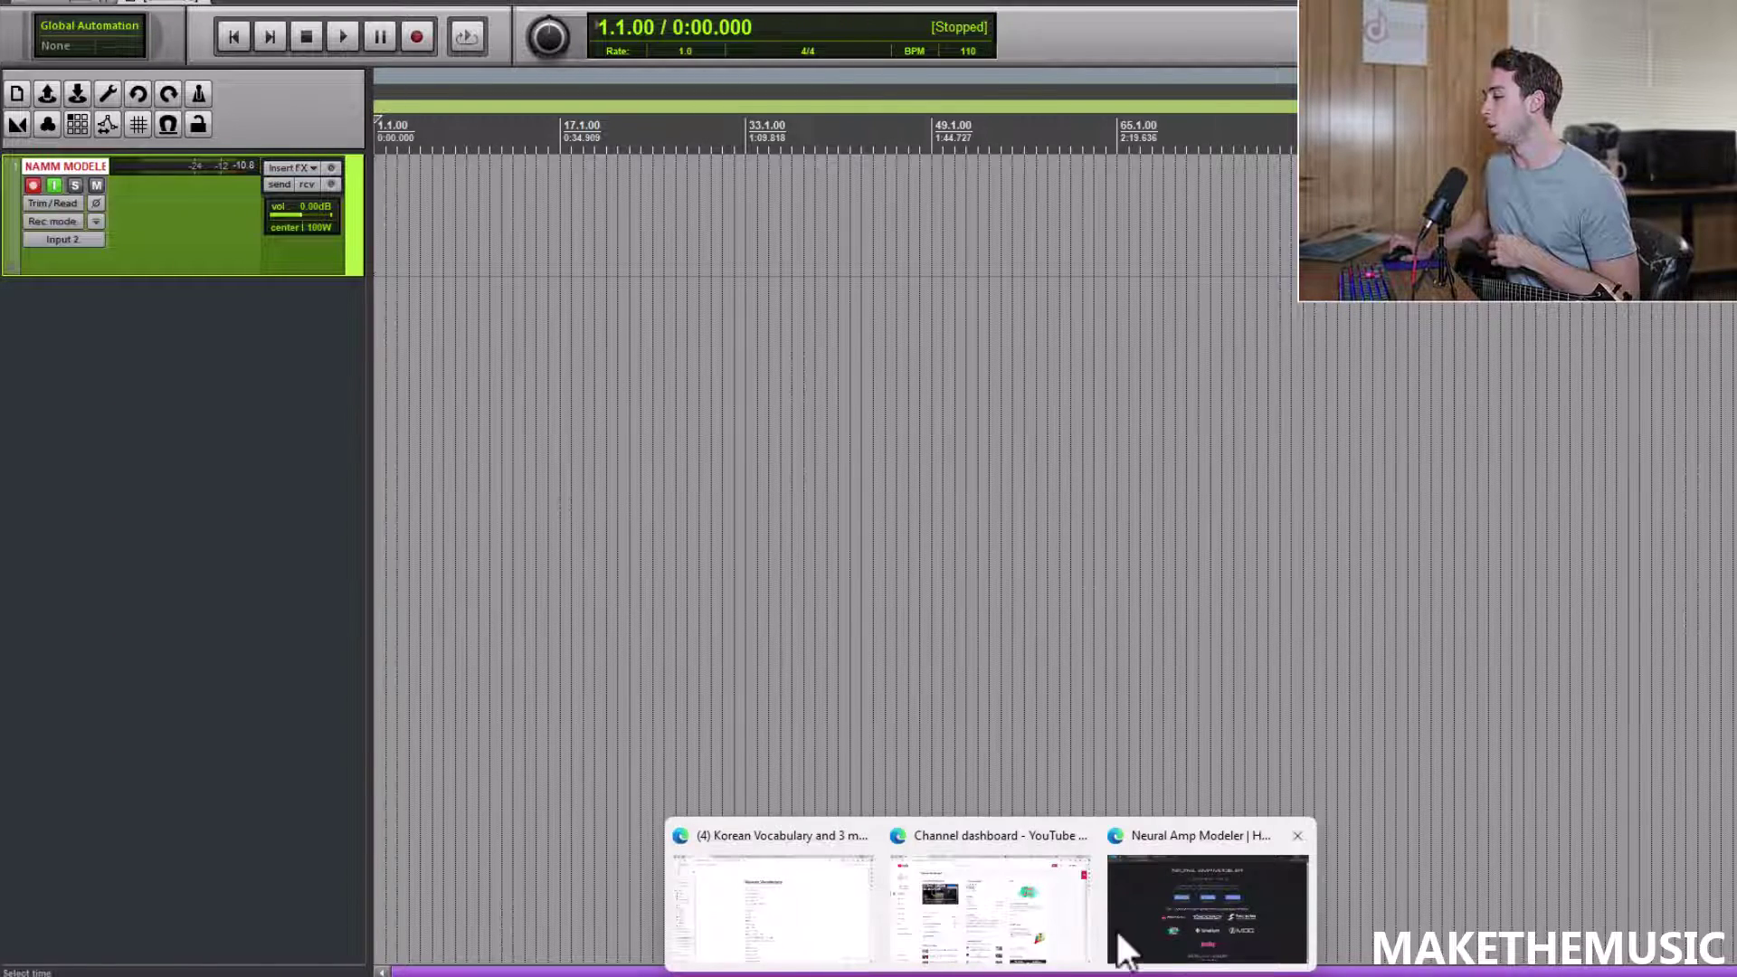
Step: Look over the NAM users page and its Snapshot plugin installers on the Neural Amp Modeler website
left_click(1122, 948)
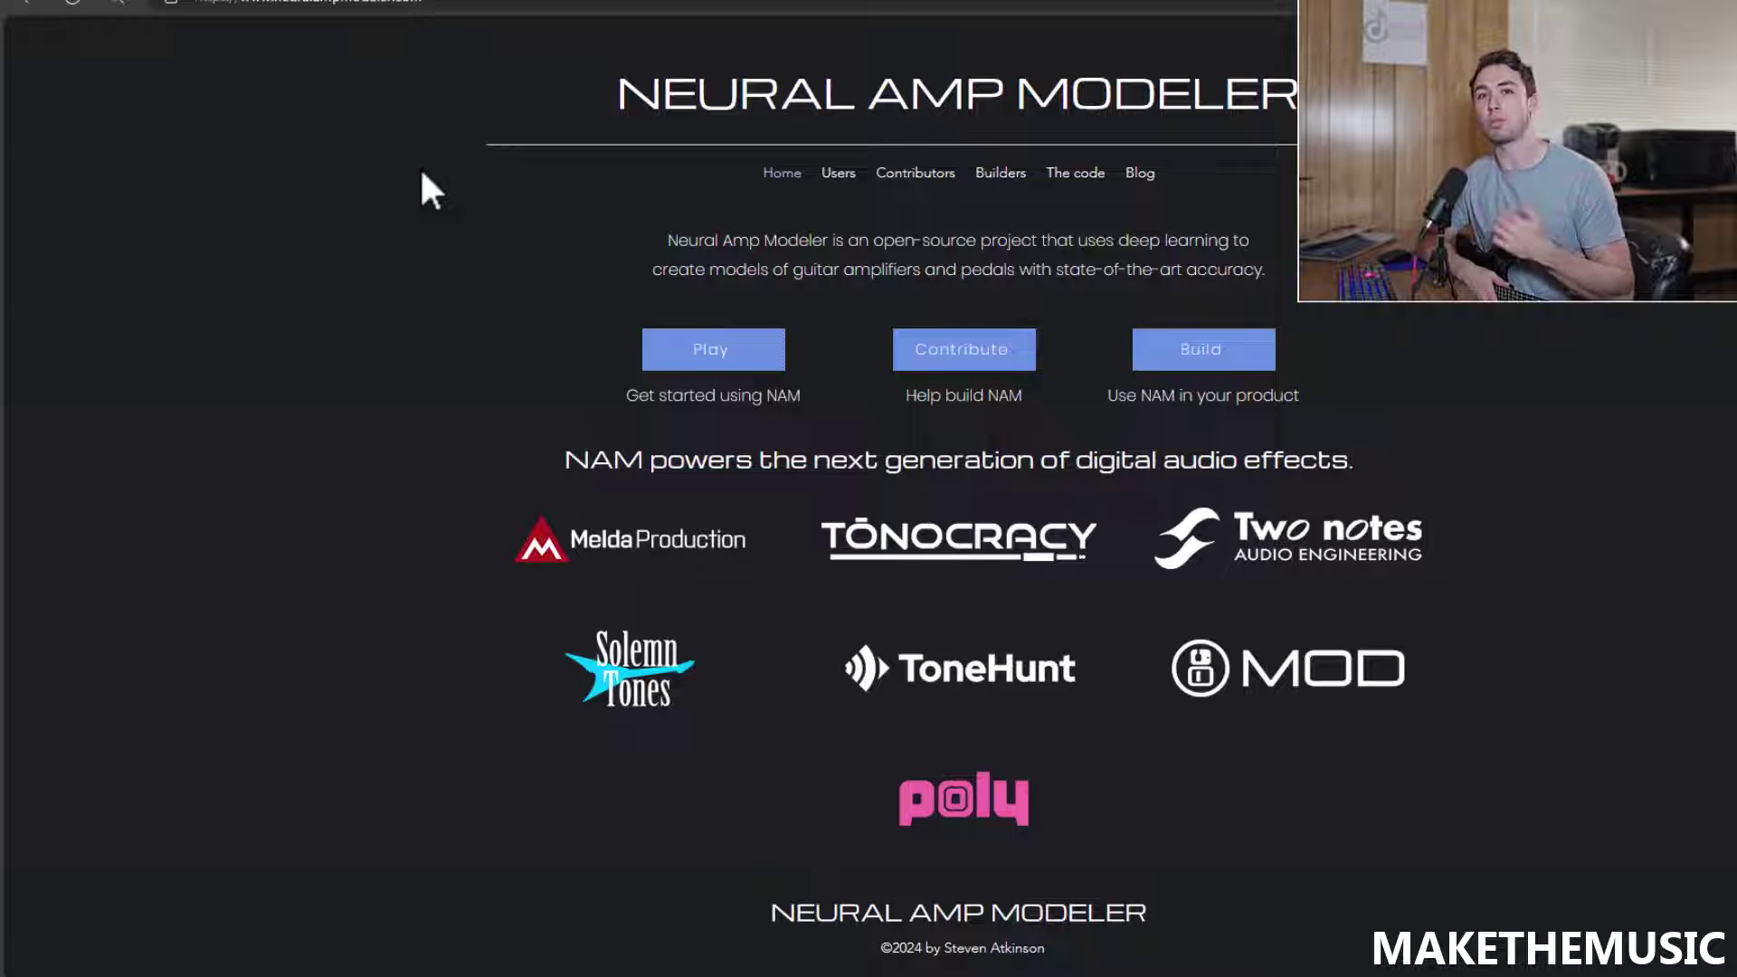
left_click(731, 362)
scroll(719, 376, "down", 6)
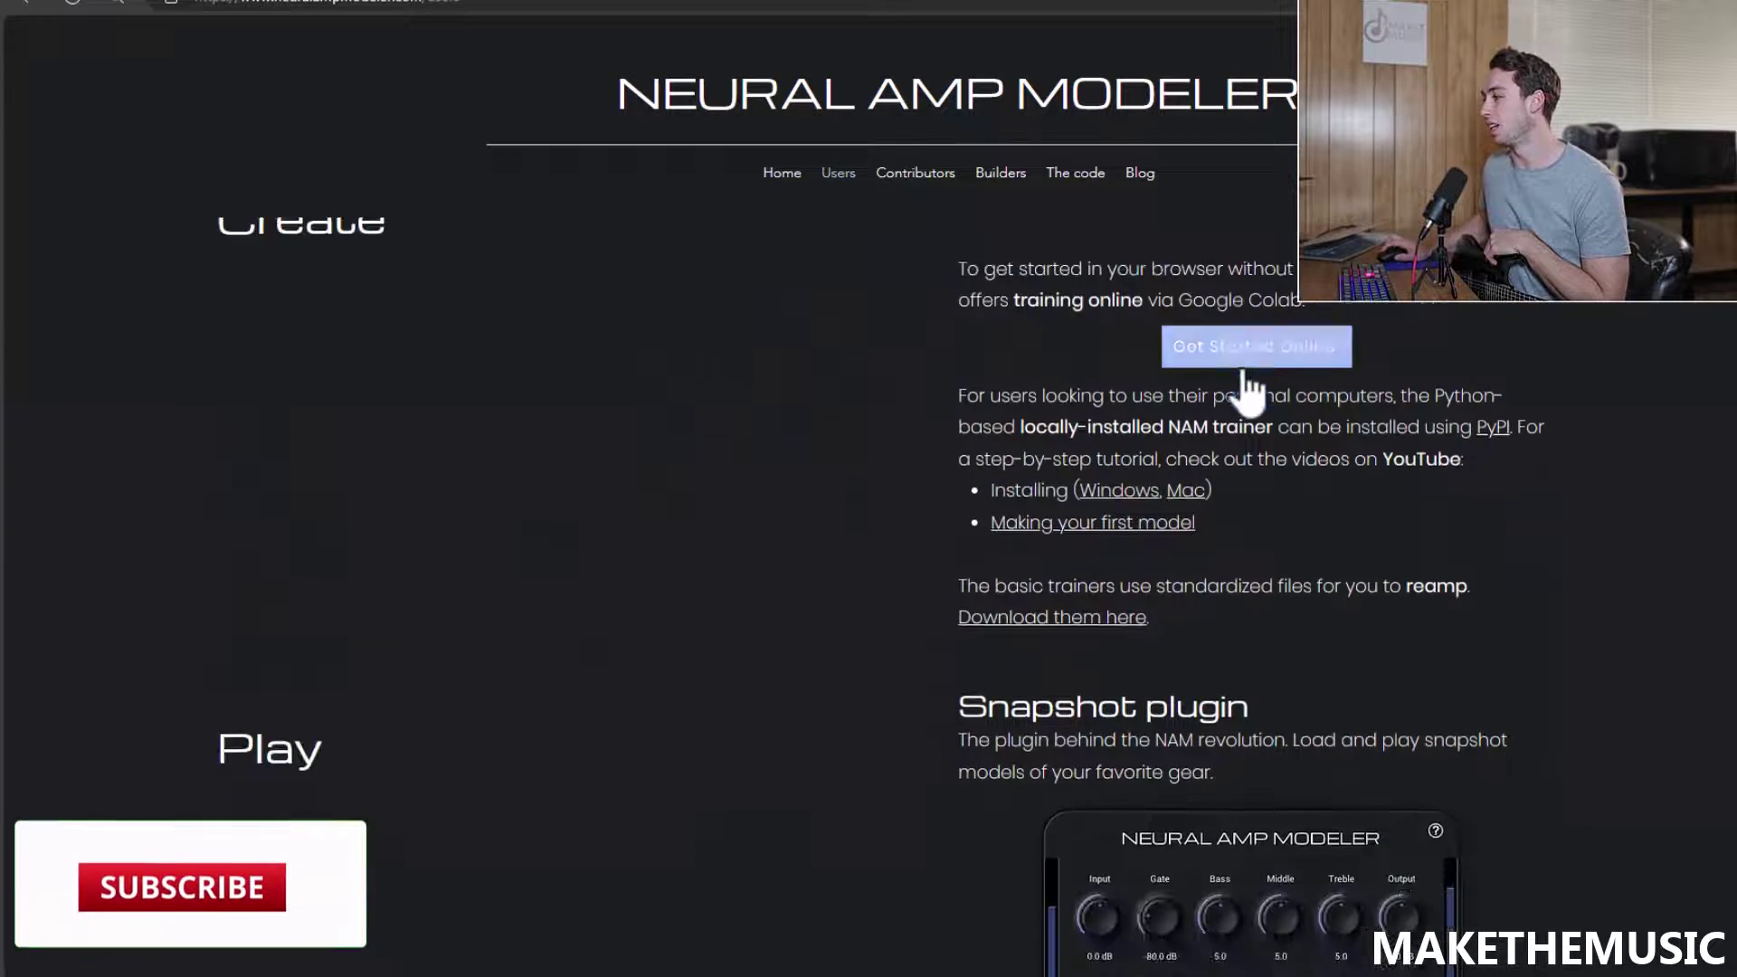
scroll(1251, 384, "down", 5)
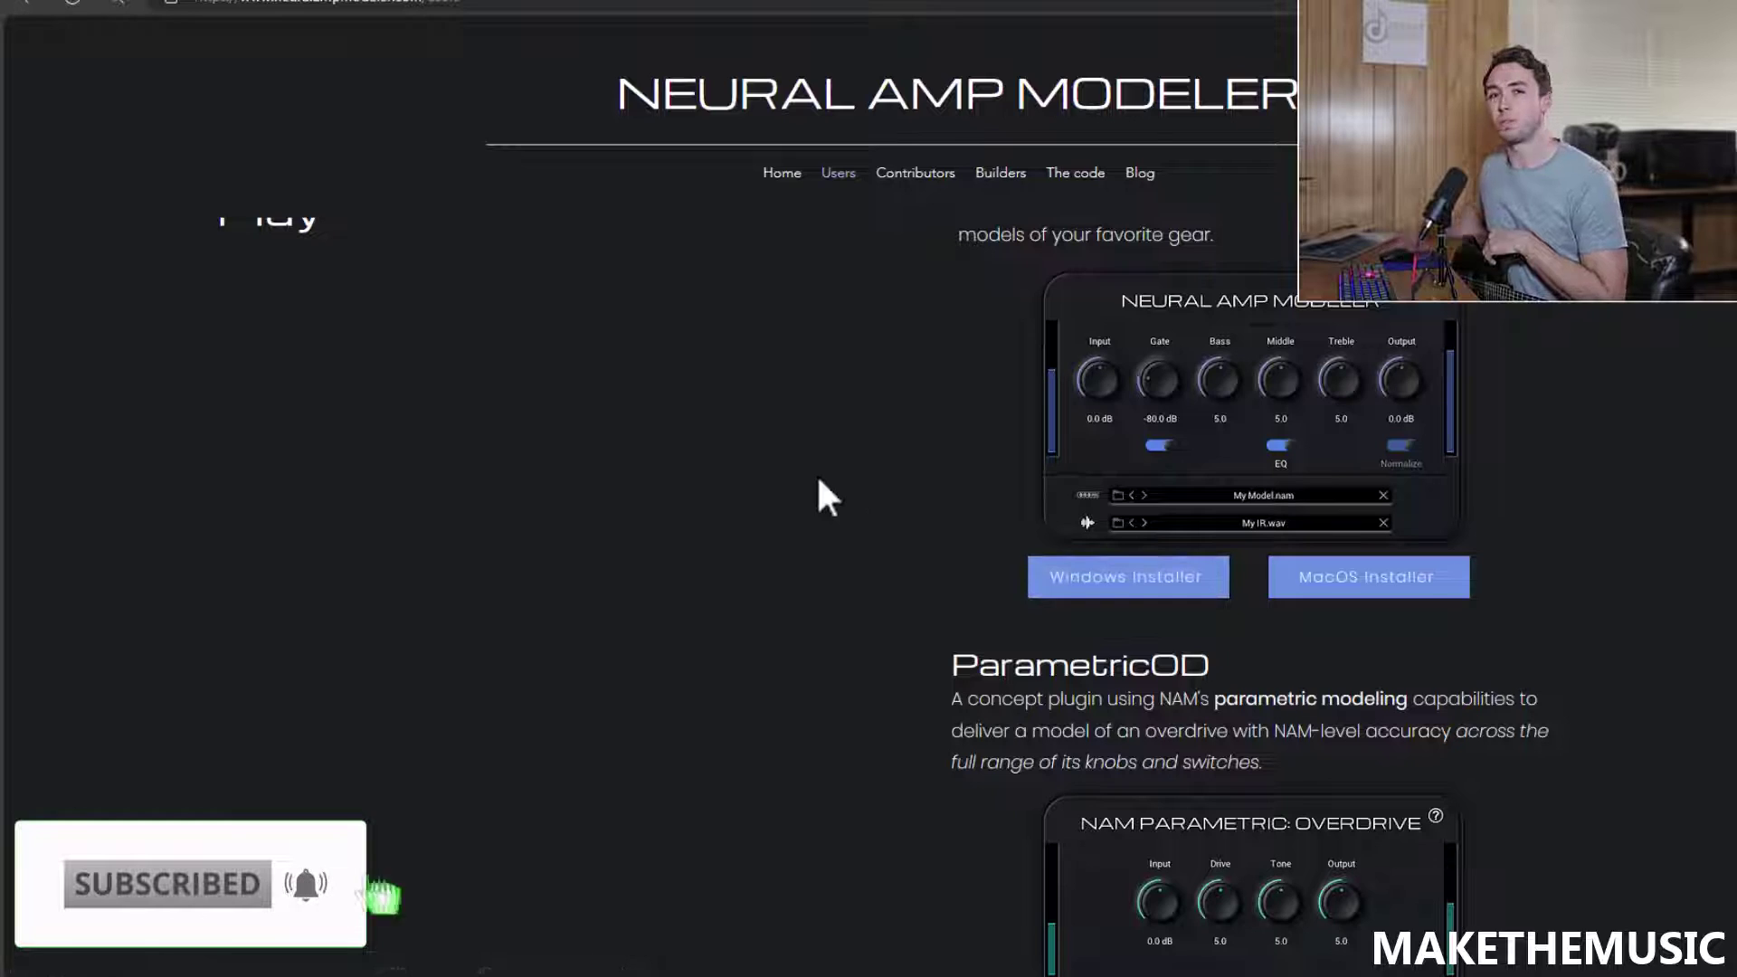
scroll(818, 481, "up", 4)
scroll(801, 410, "up", 7)
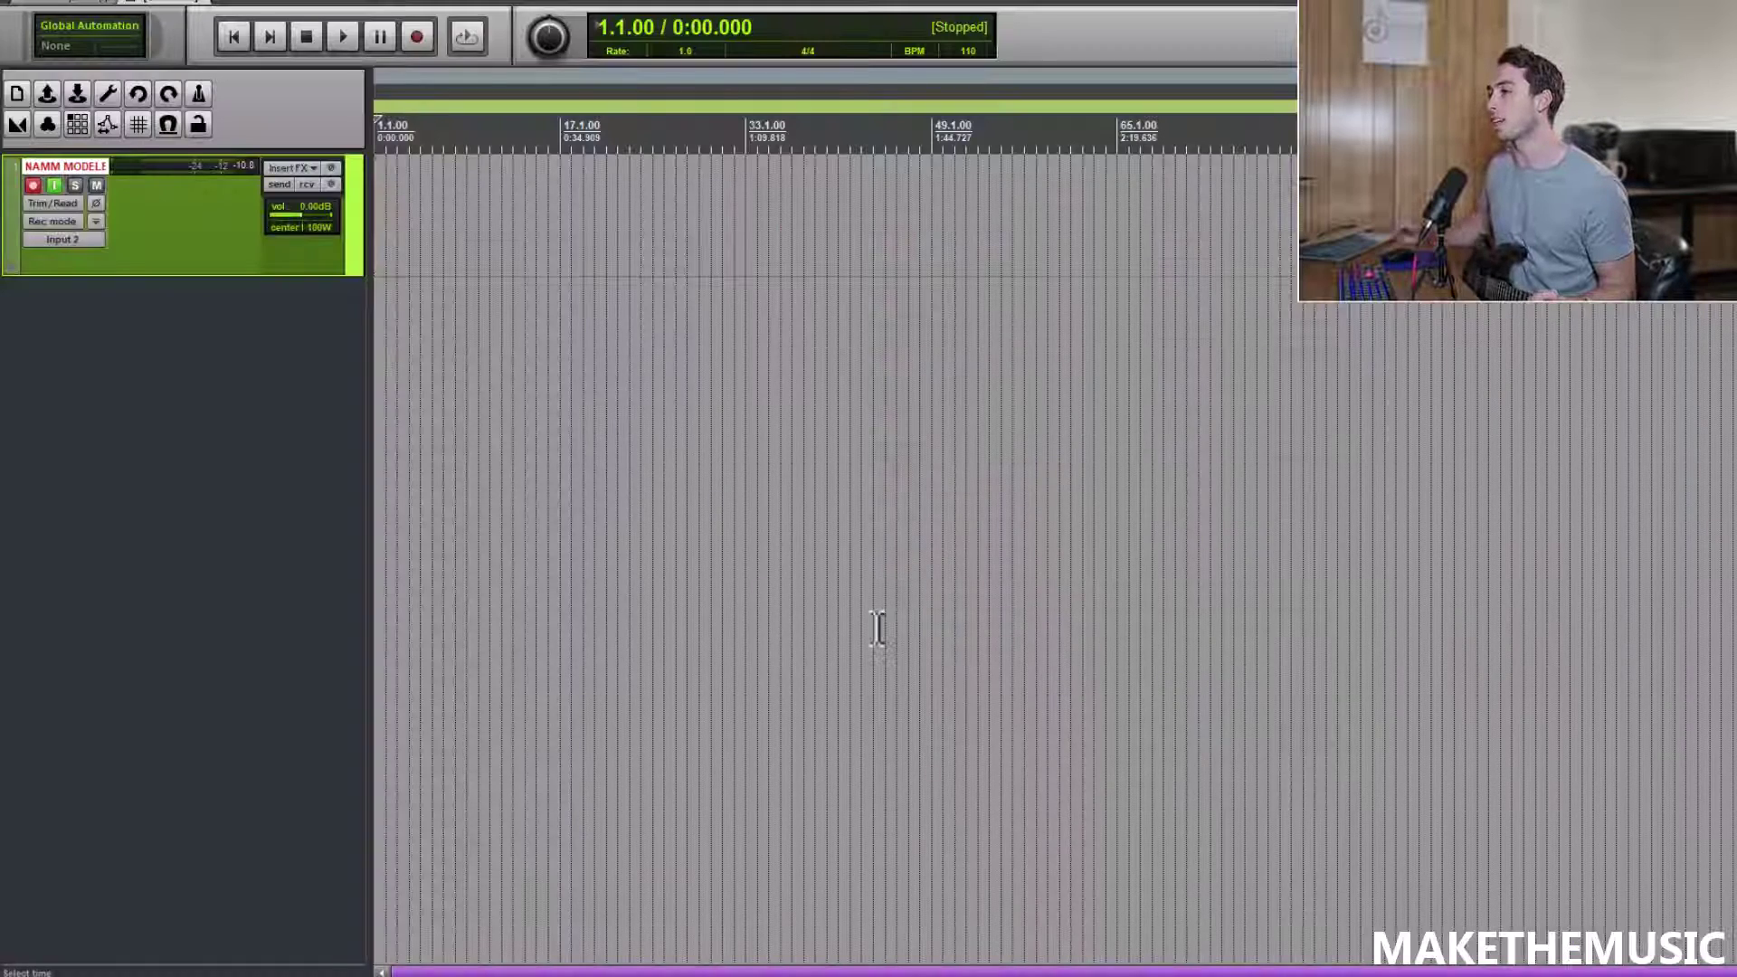
Step: Insert the VST3 NeuralAmpModeler plugin on the NAMM MODELER track and centre its window
left_click(293, 168)
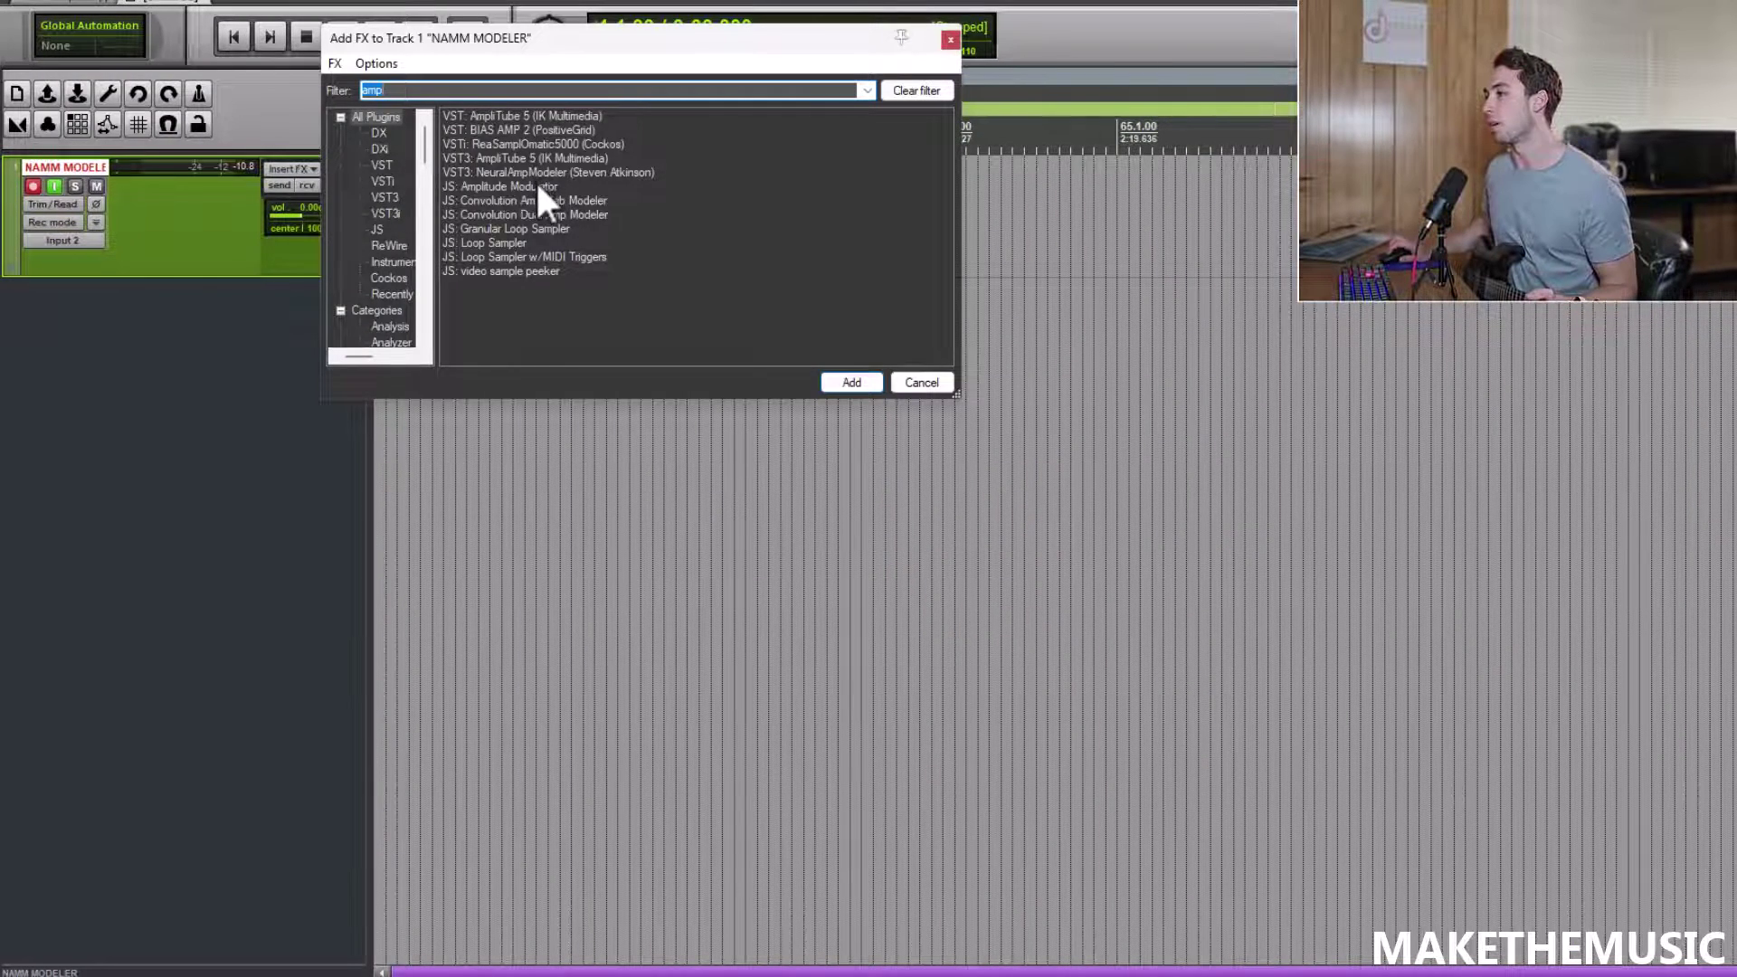
double_click(535, 172)
left_click_drag(473, 22, 870, 106)
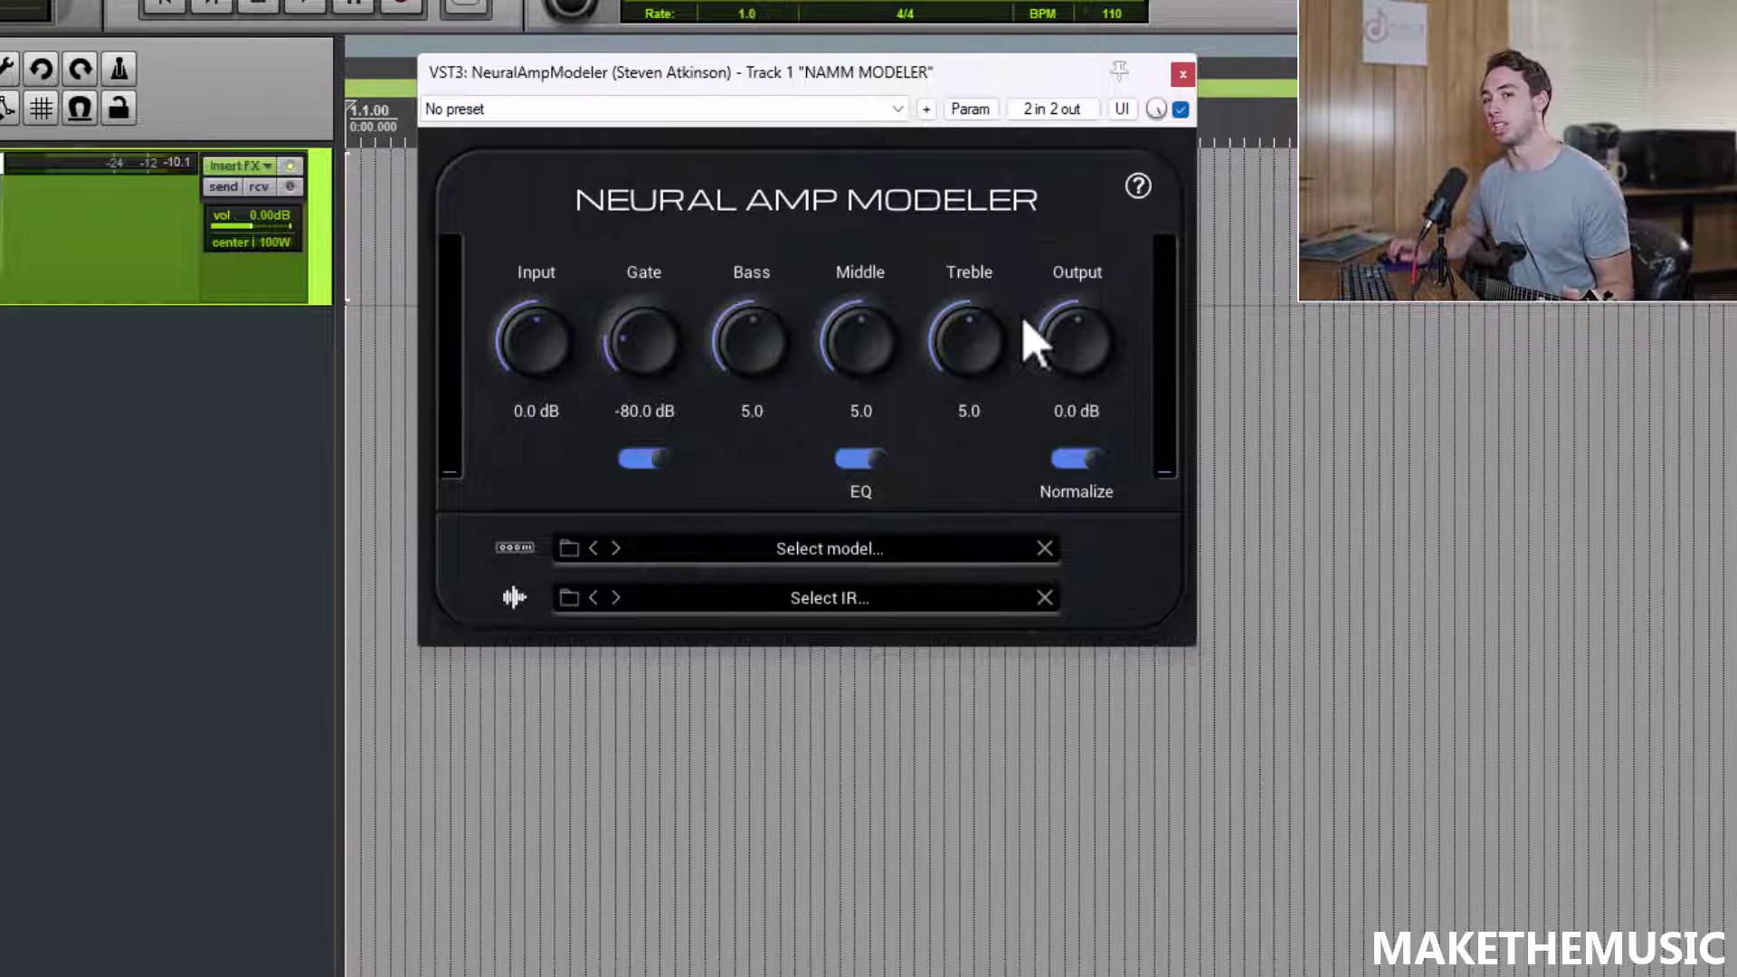
Step: Load the JCM800 2203 MV5 G1 amp model from the Marshall JCM 800 2203 folder
left_click(858, 552)
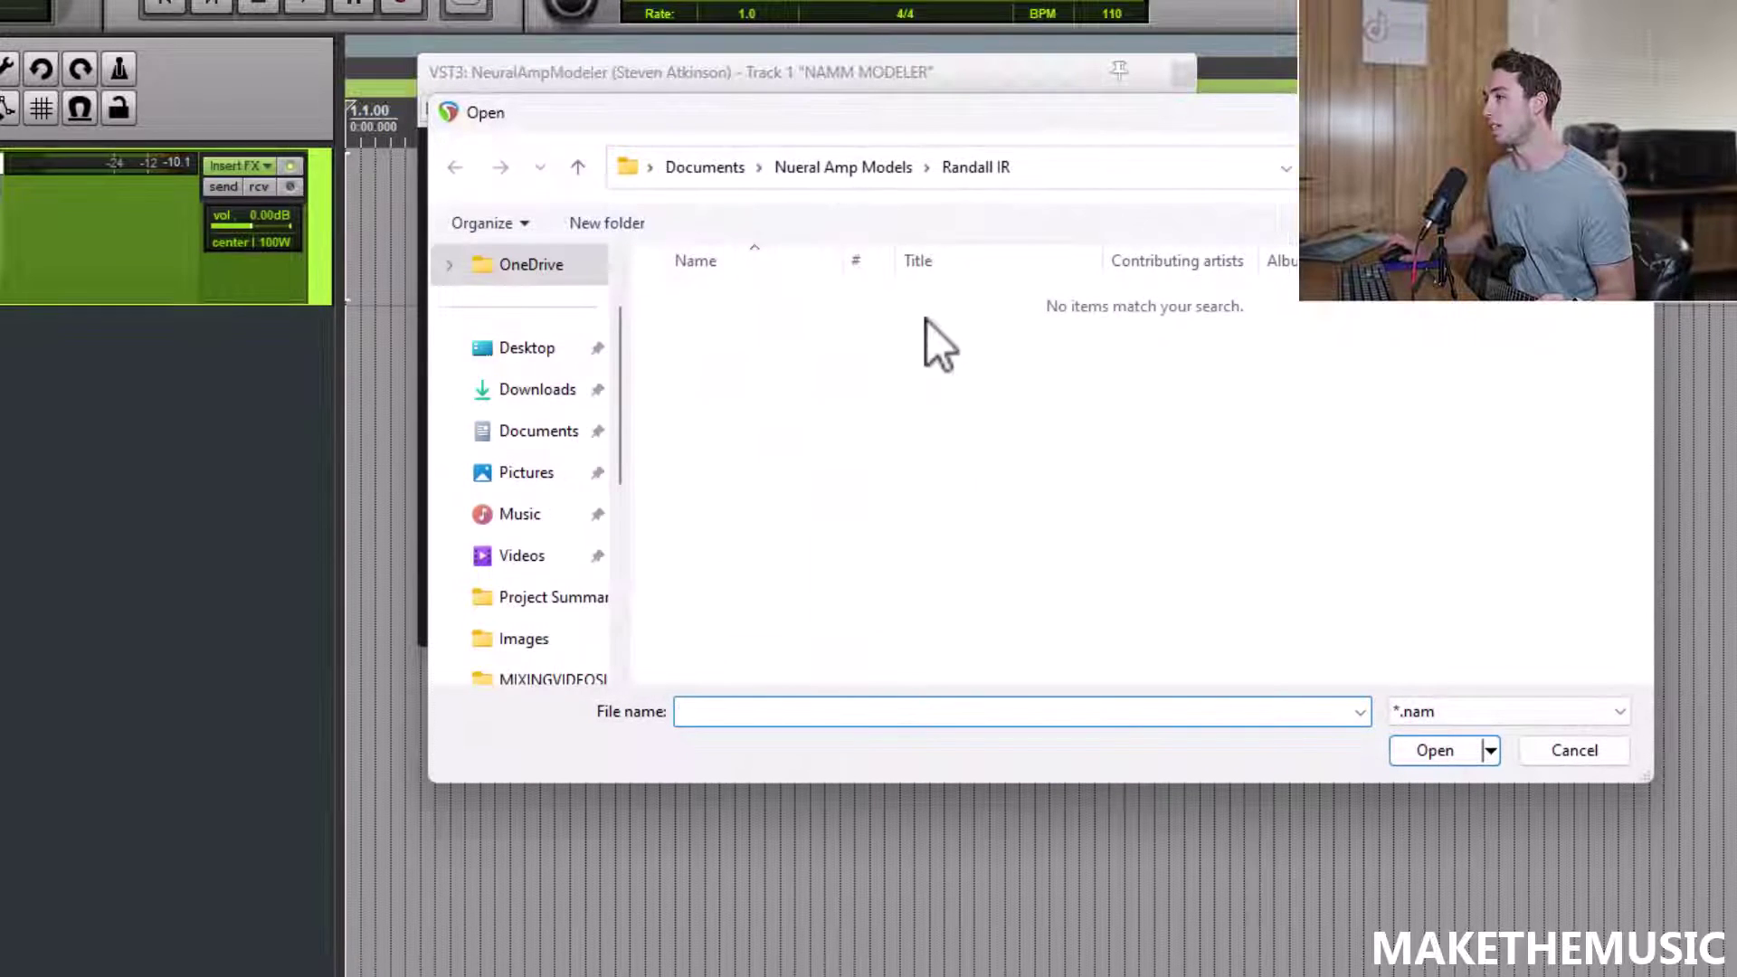
left_click(581, 170)
scroll(1170, 442, "up", 1)
scroll(1172, 441, "down", 2)
scroll(1172, 442, "up", 2)
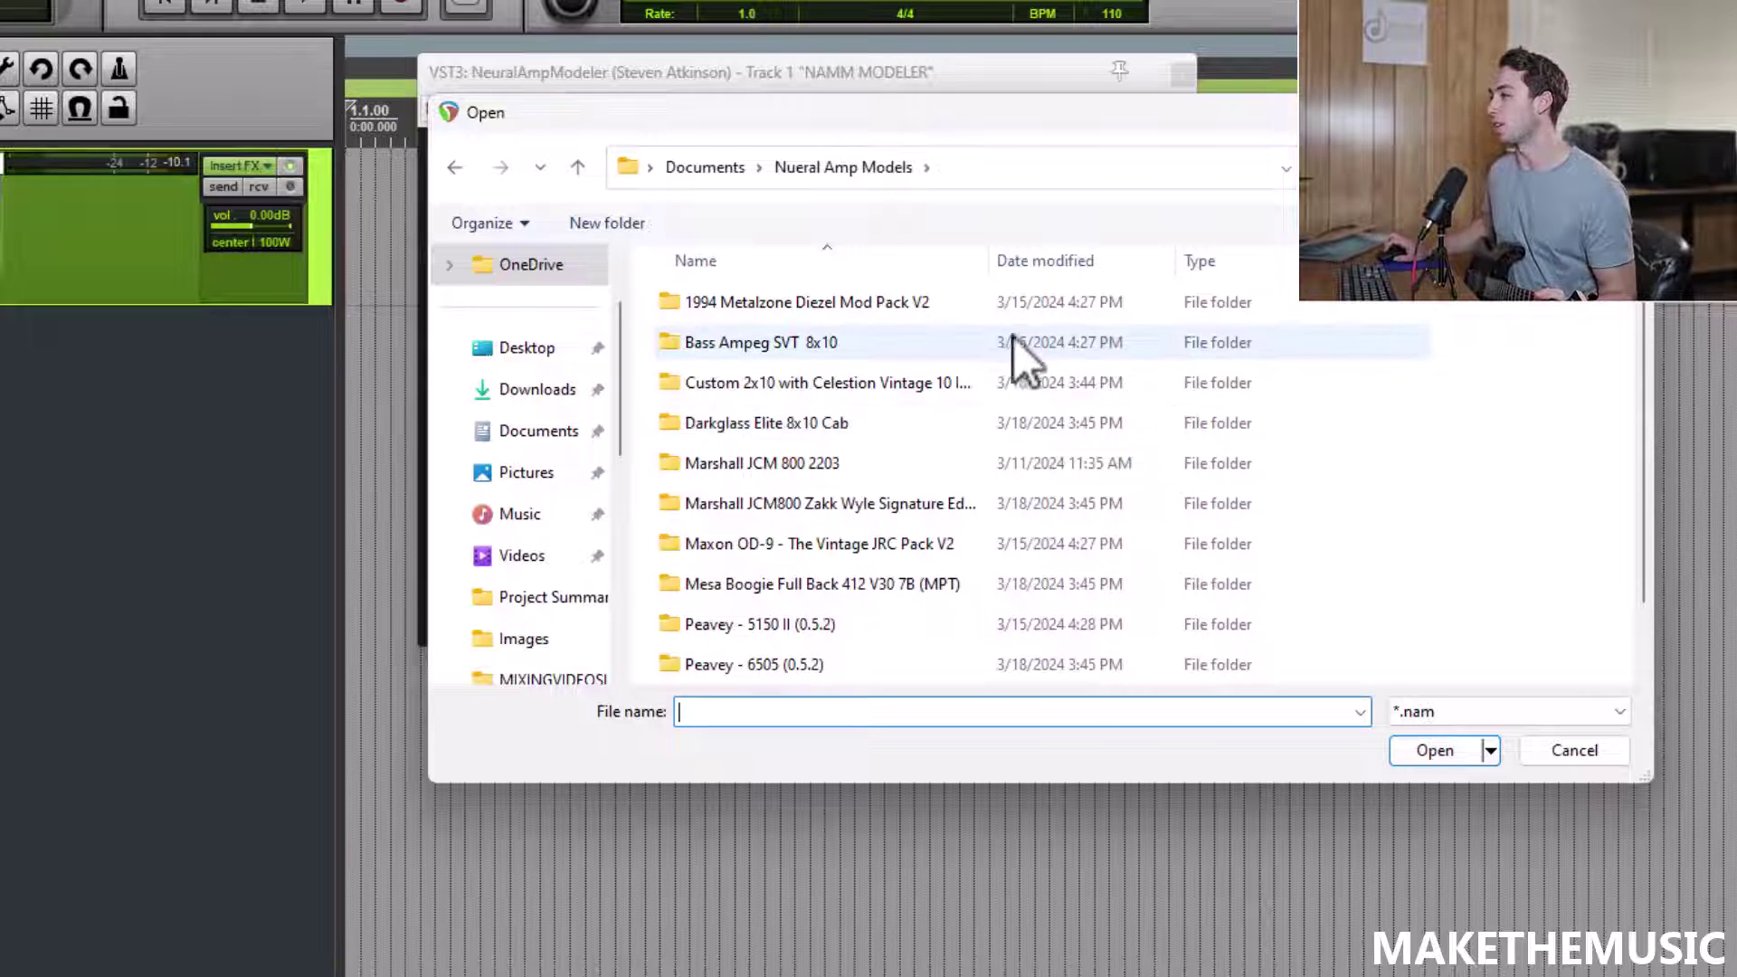
scroll(886, 351, "down", 2)
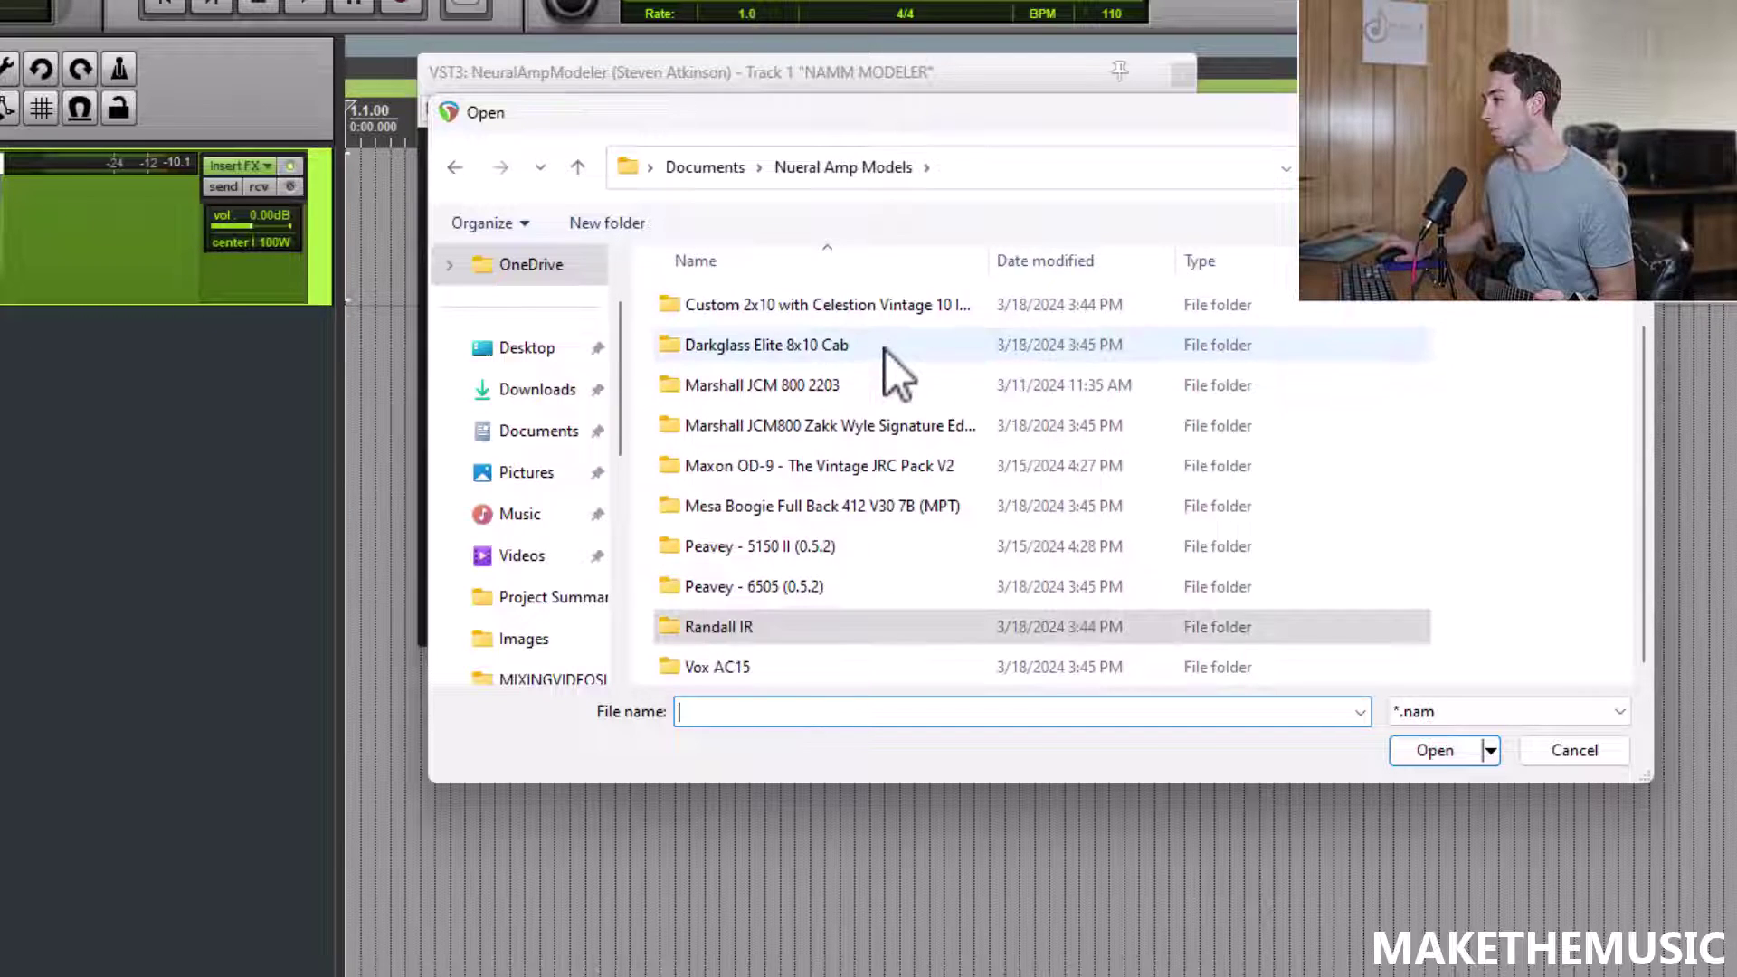
double_click(856, 395)
double_click(844, 302)
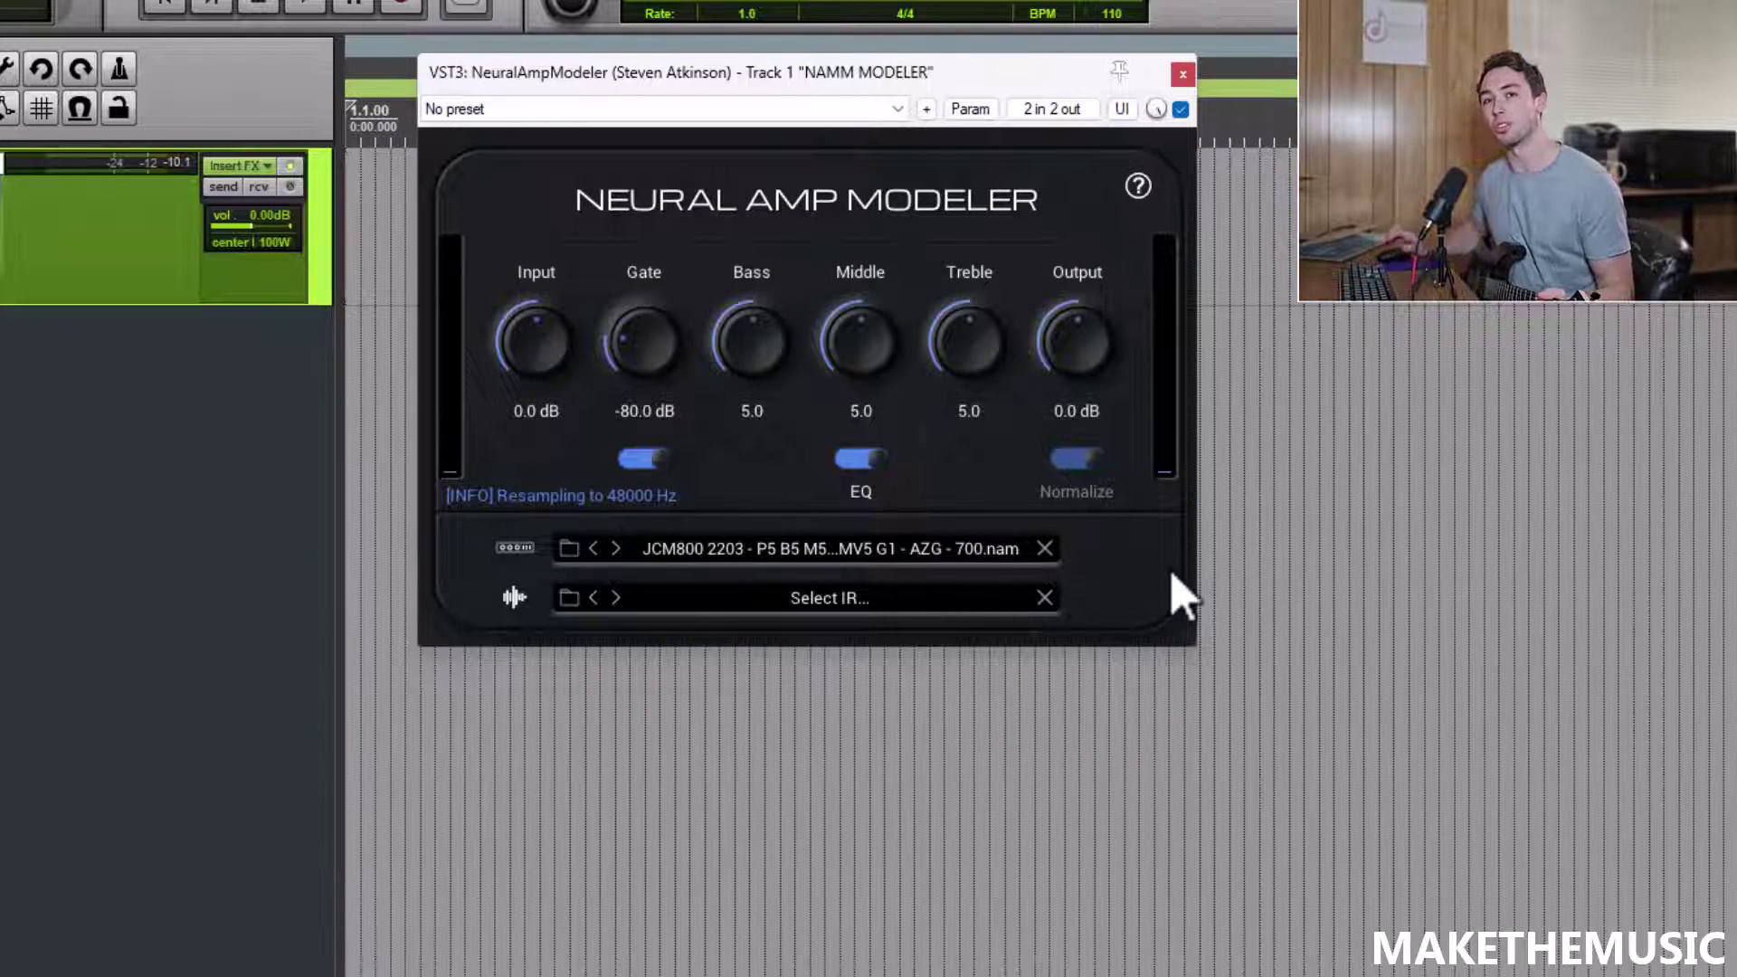
Step: Load the V30 7B Close 1_dc cabinet IR from the Mesa Boogie Full Back 412 folder
left_click(872, 597)
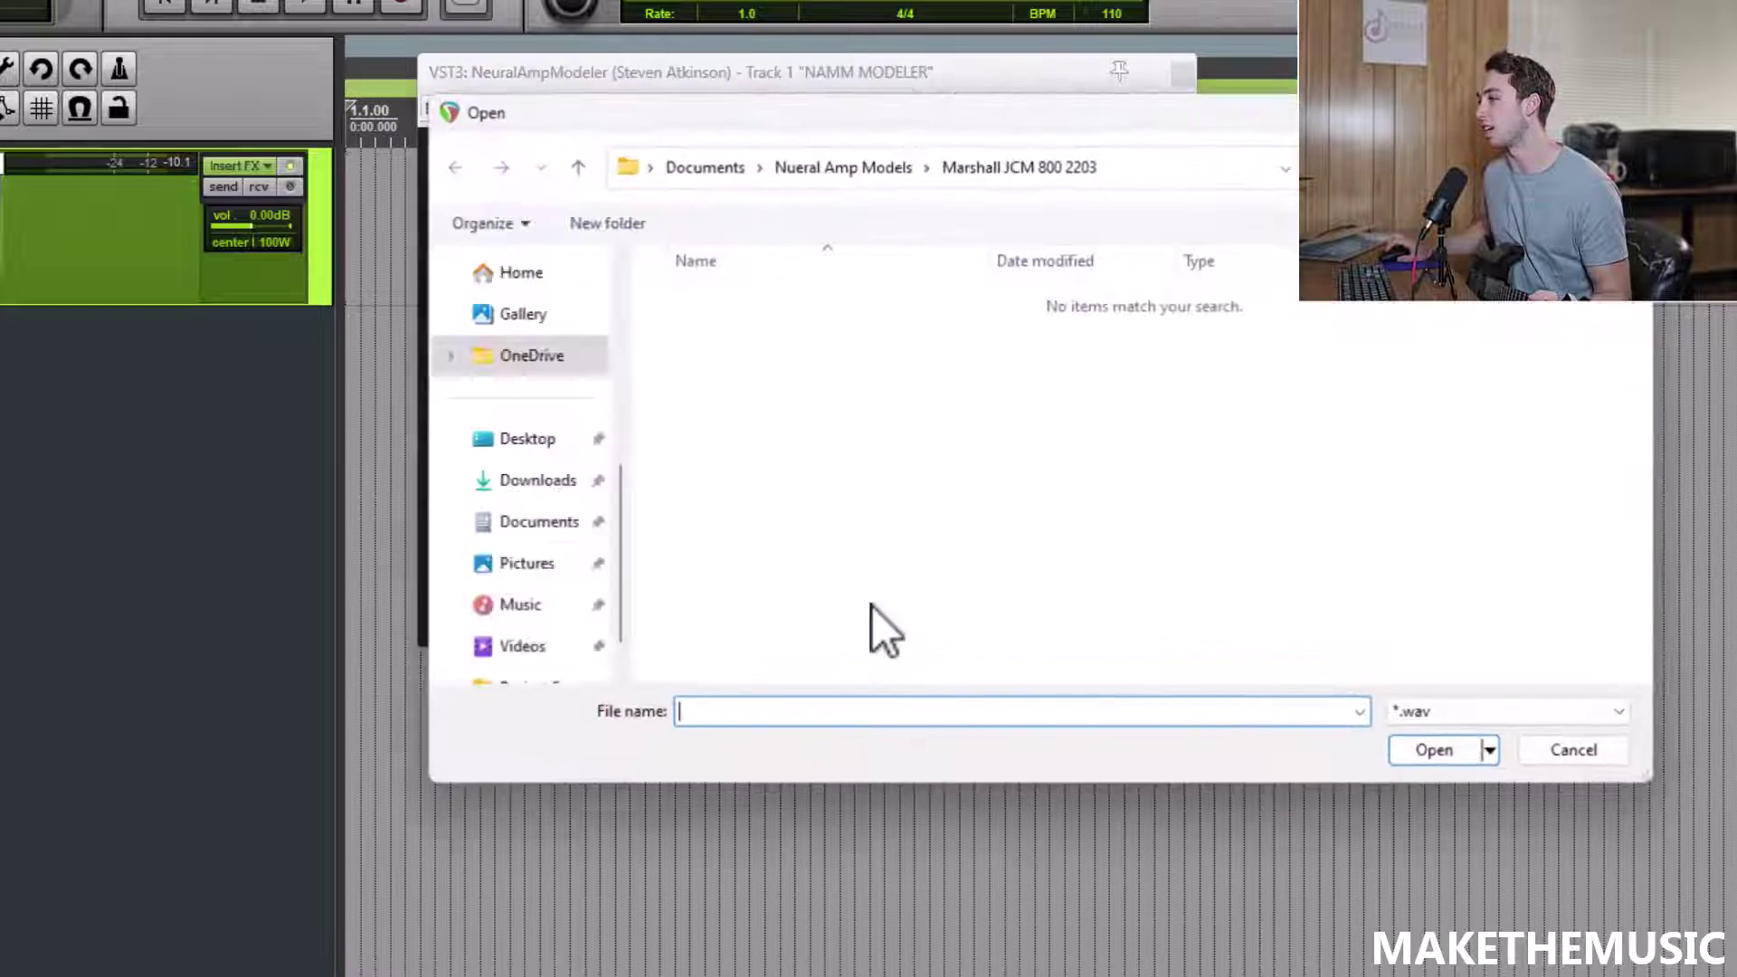
left_click(577, 166)
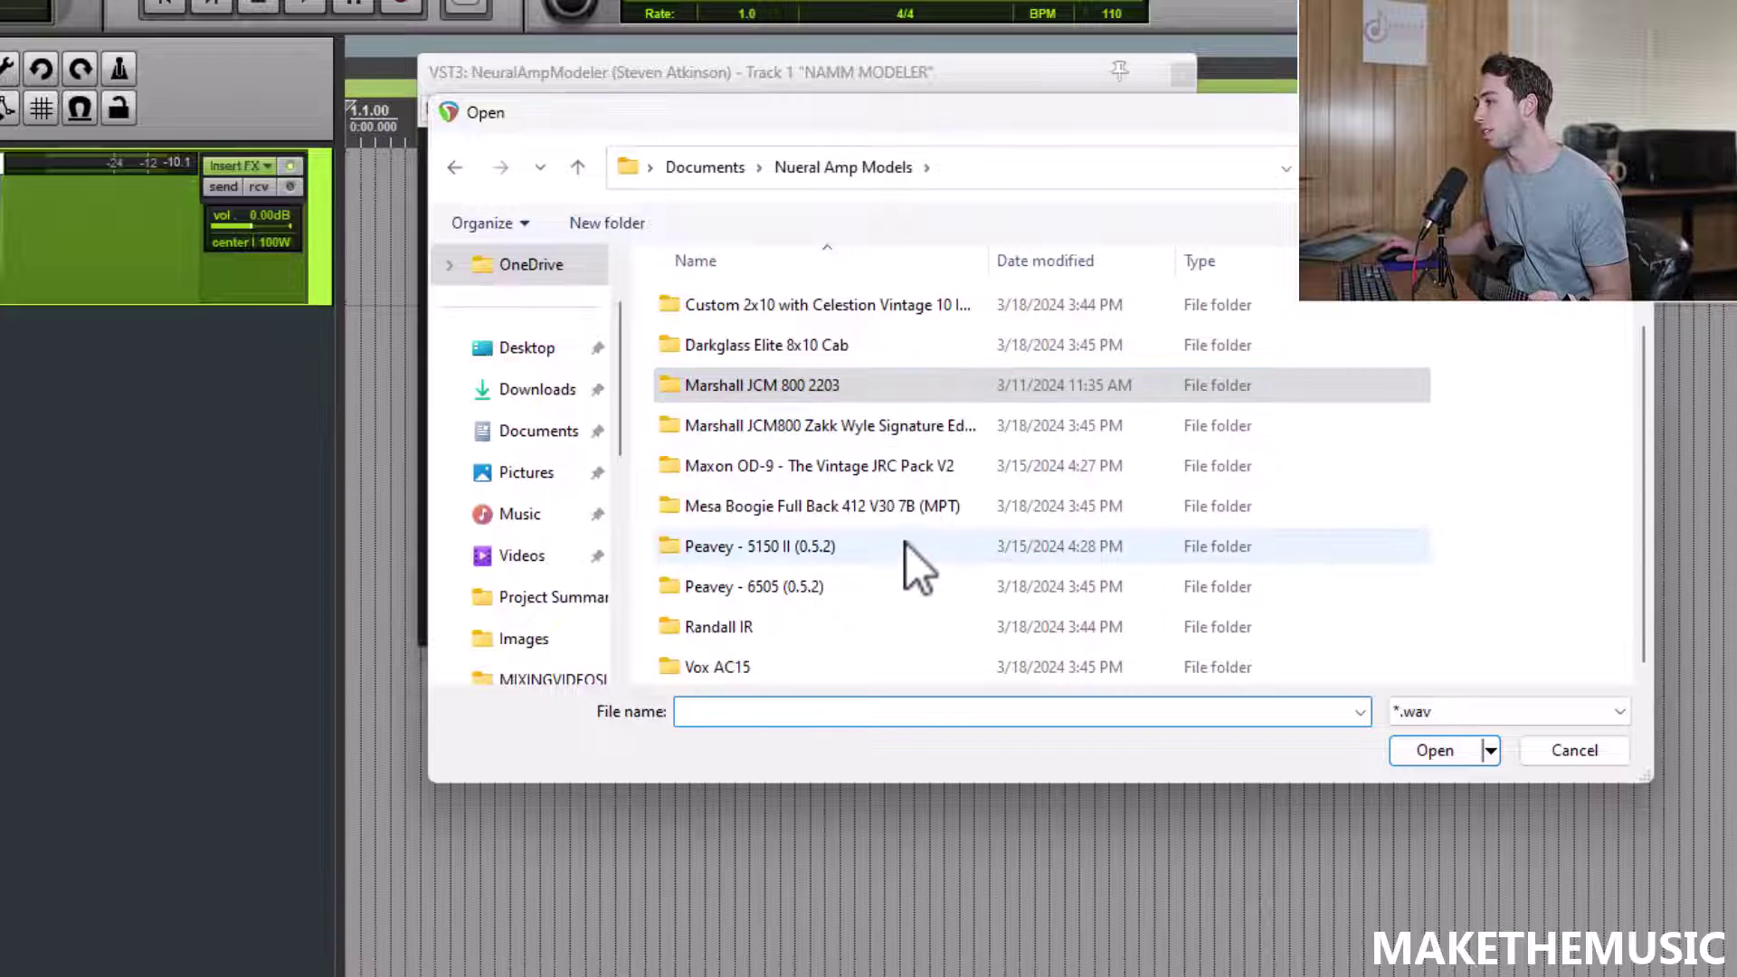
double_click(882, 507)
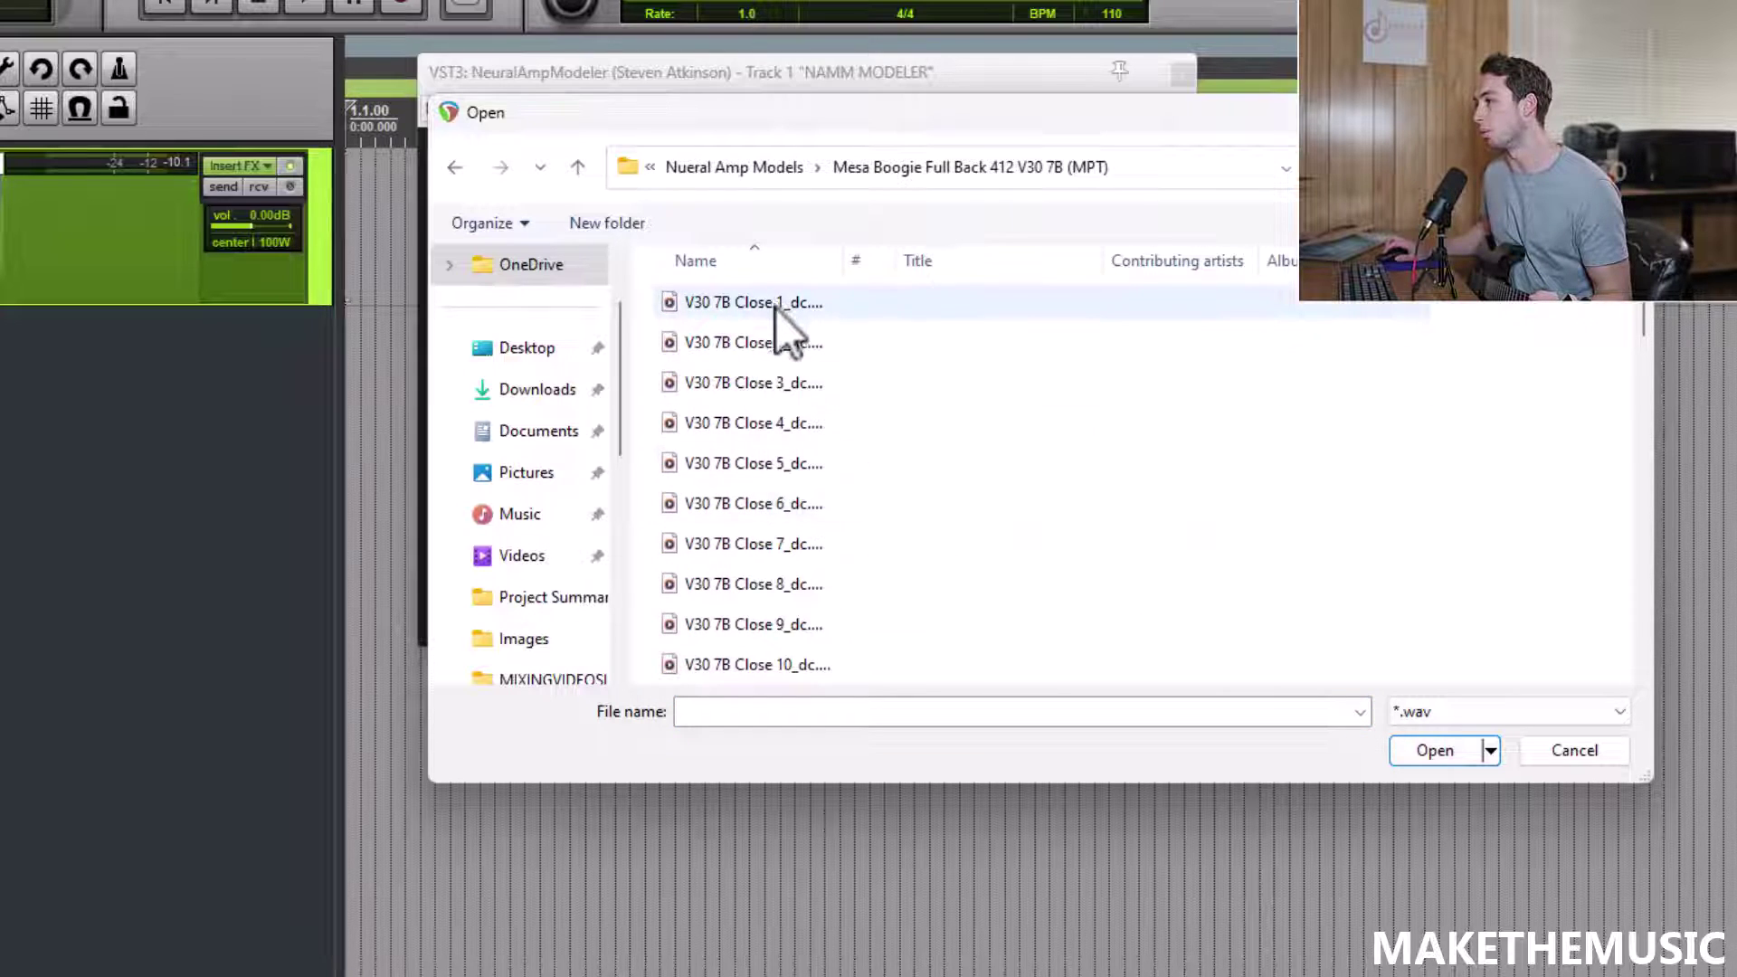
double_click(776, 307)
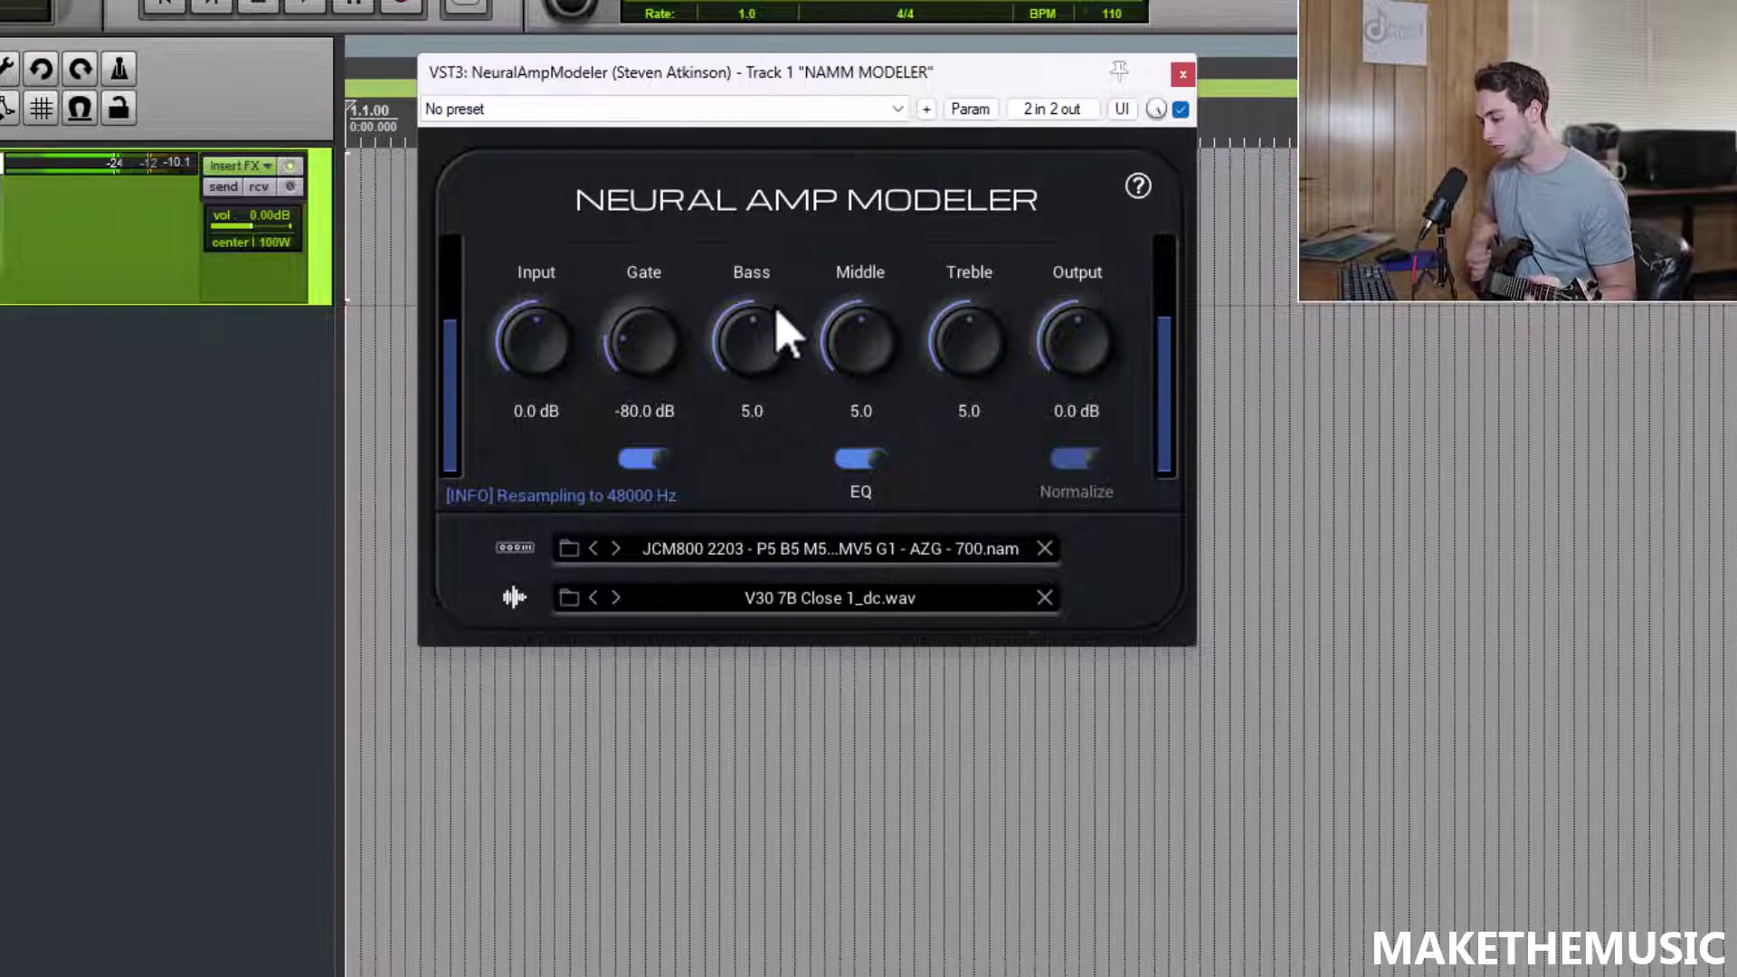
Step: Switch the amp model to JCM800 MV6 G8, then to MV7 G5
left_click(780, 552)
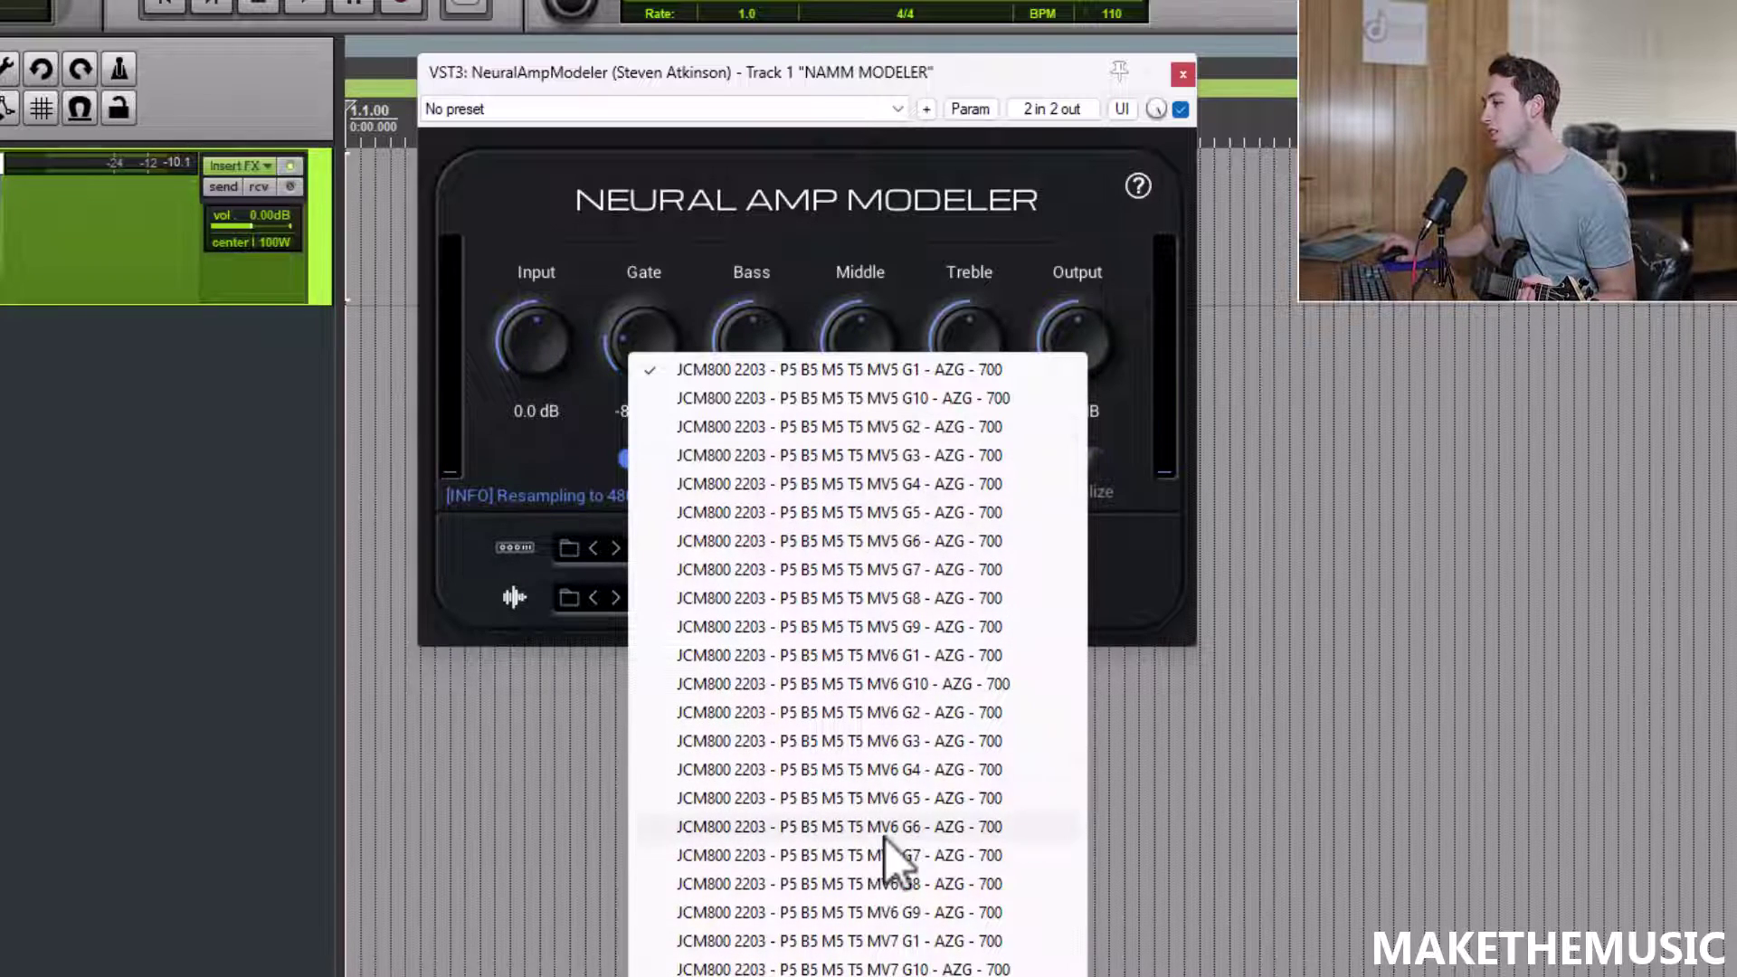
left_click(901, 882)
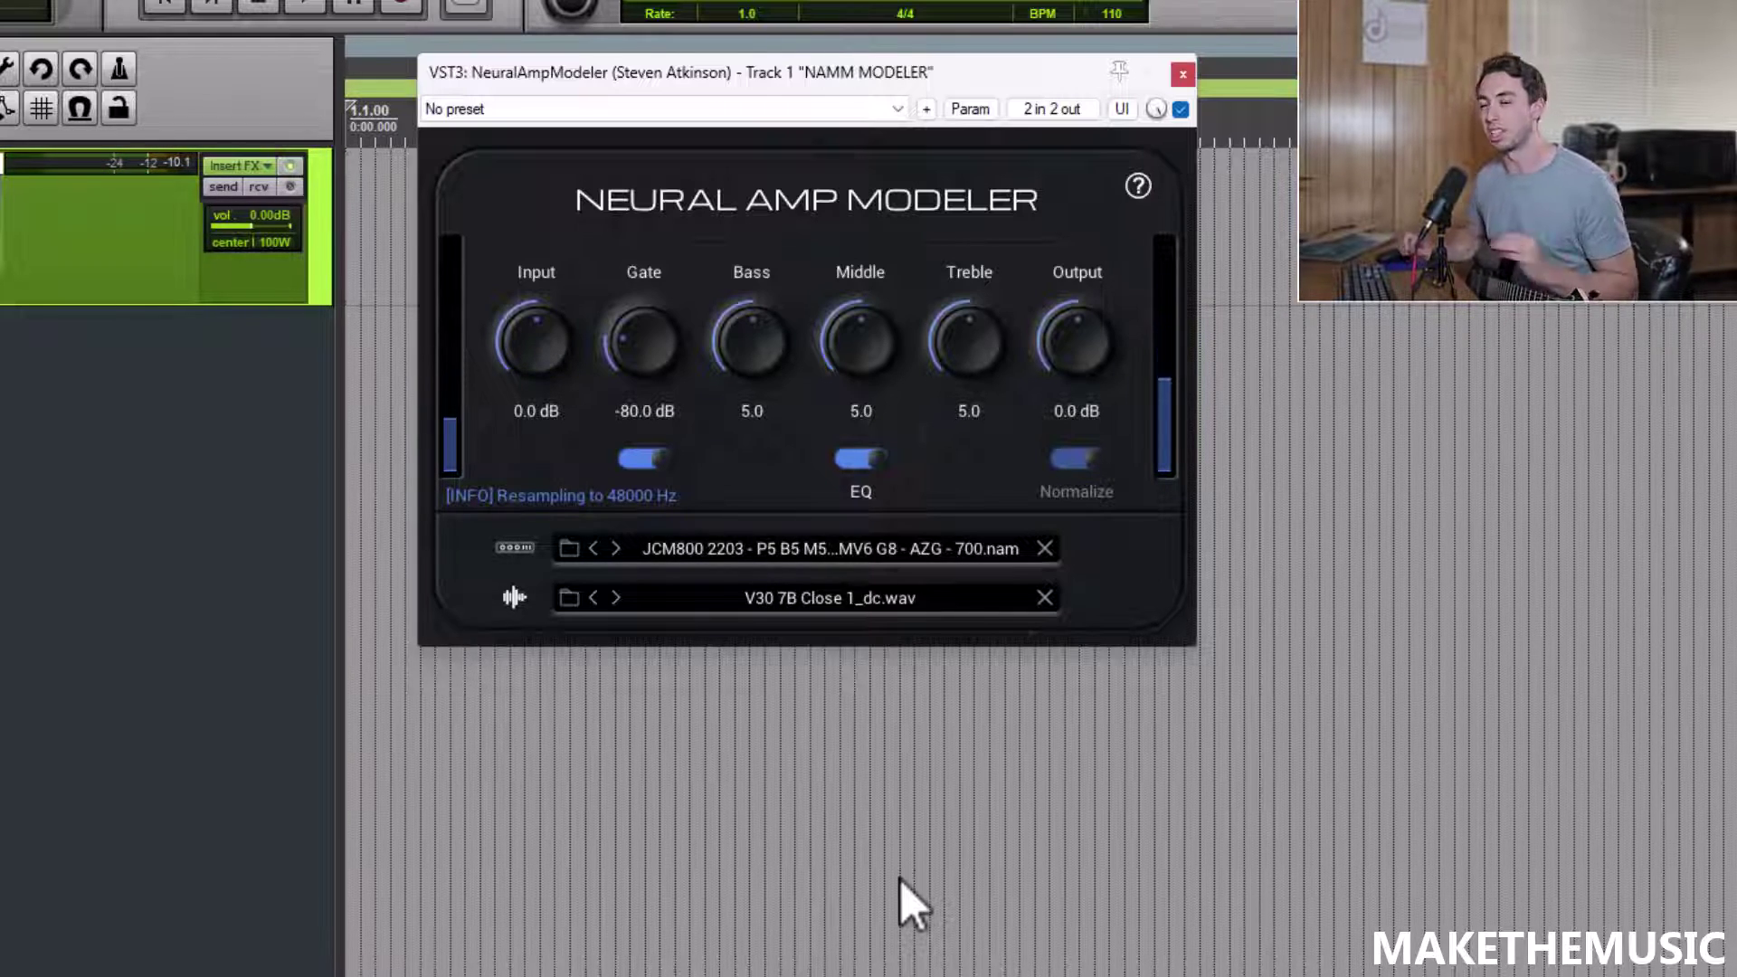
left_click(794, 550)
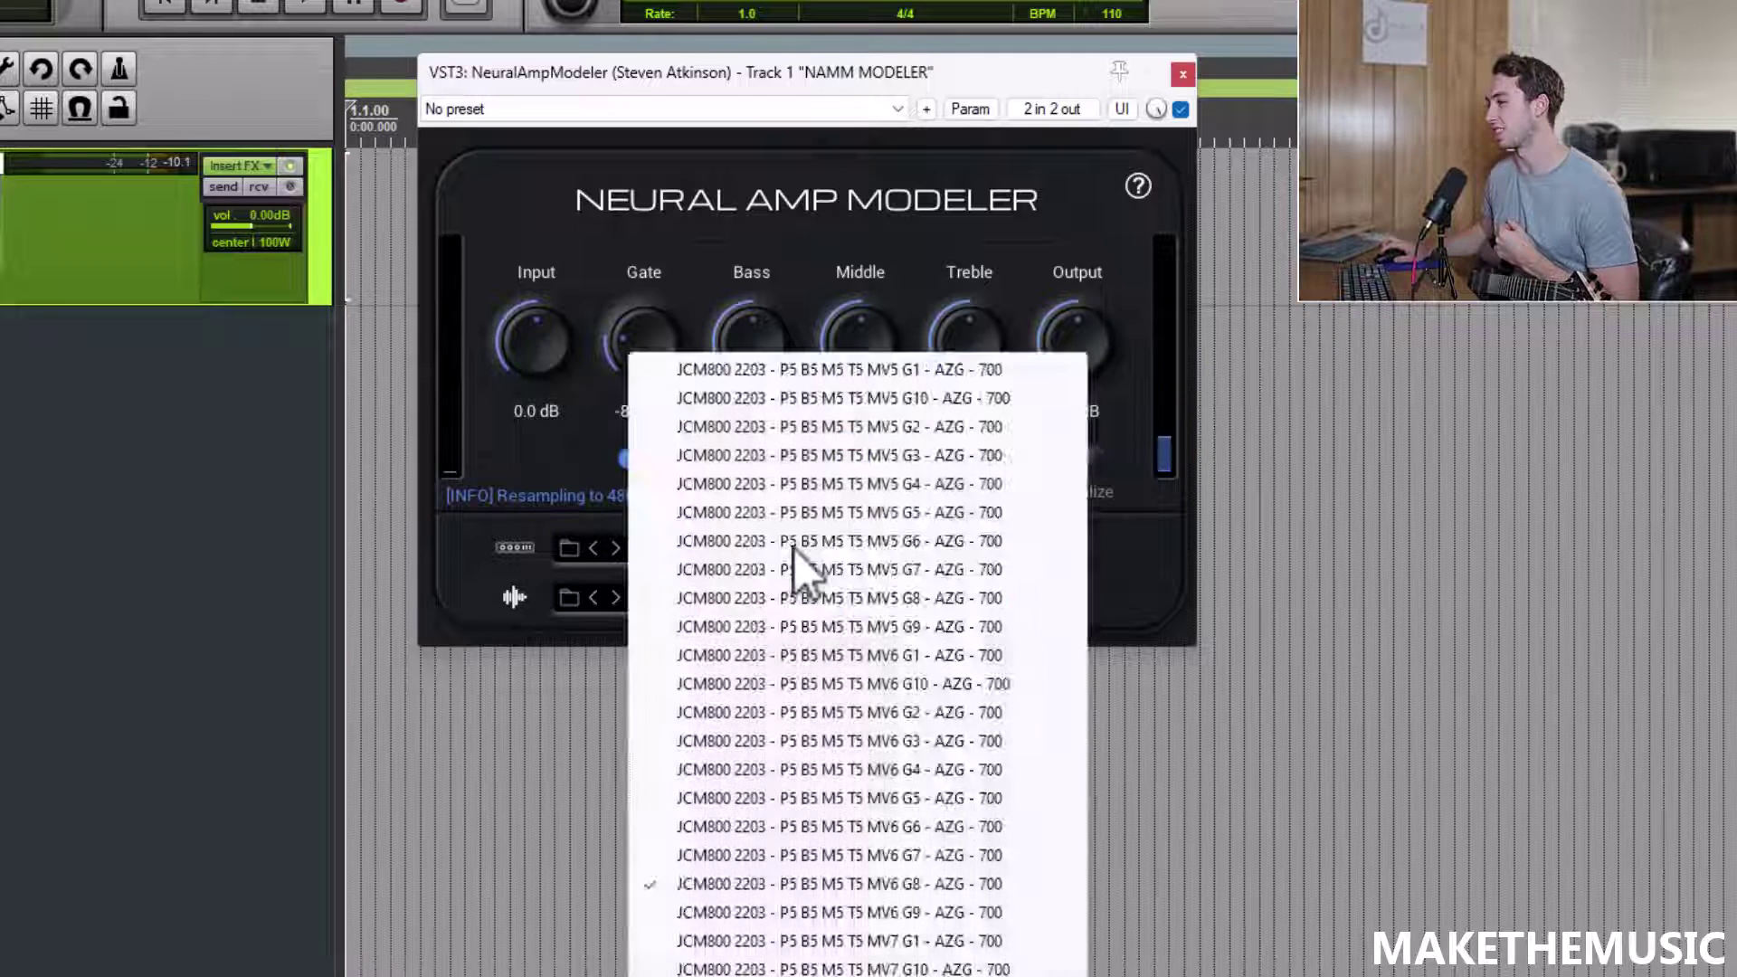
left_click(808, 973)
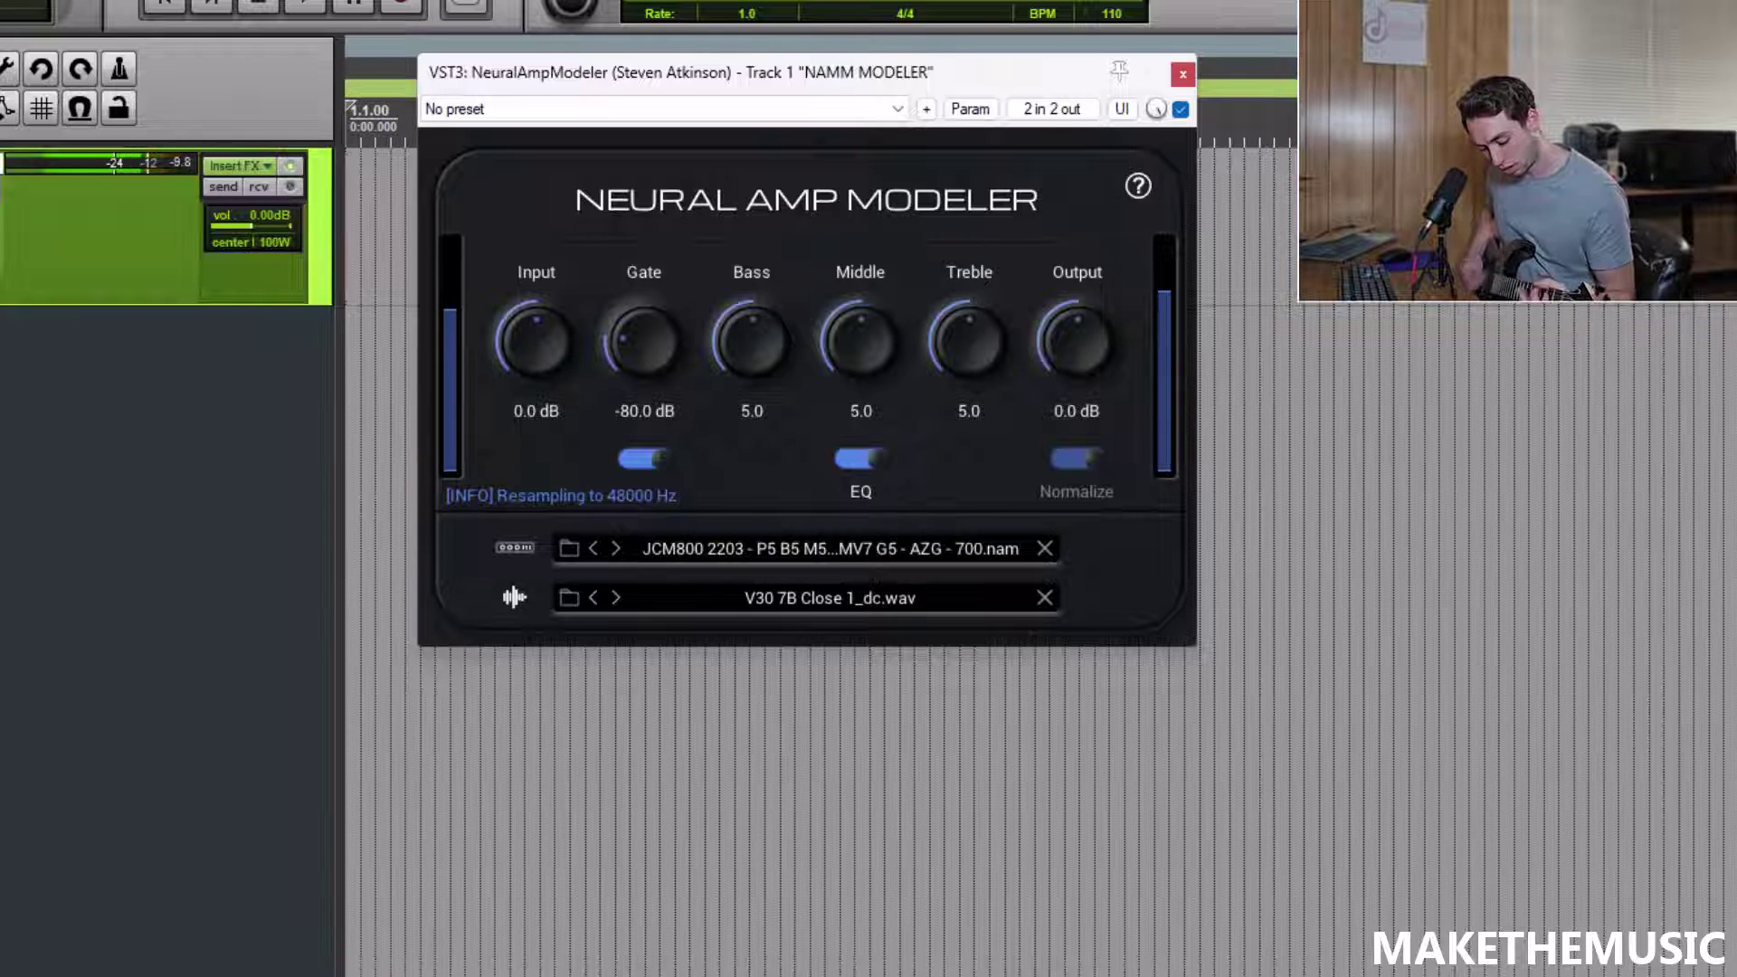
Step: Switch the cabinet IR to V30 7B Close 40_dc
left_click(882, 599)
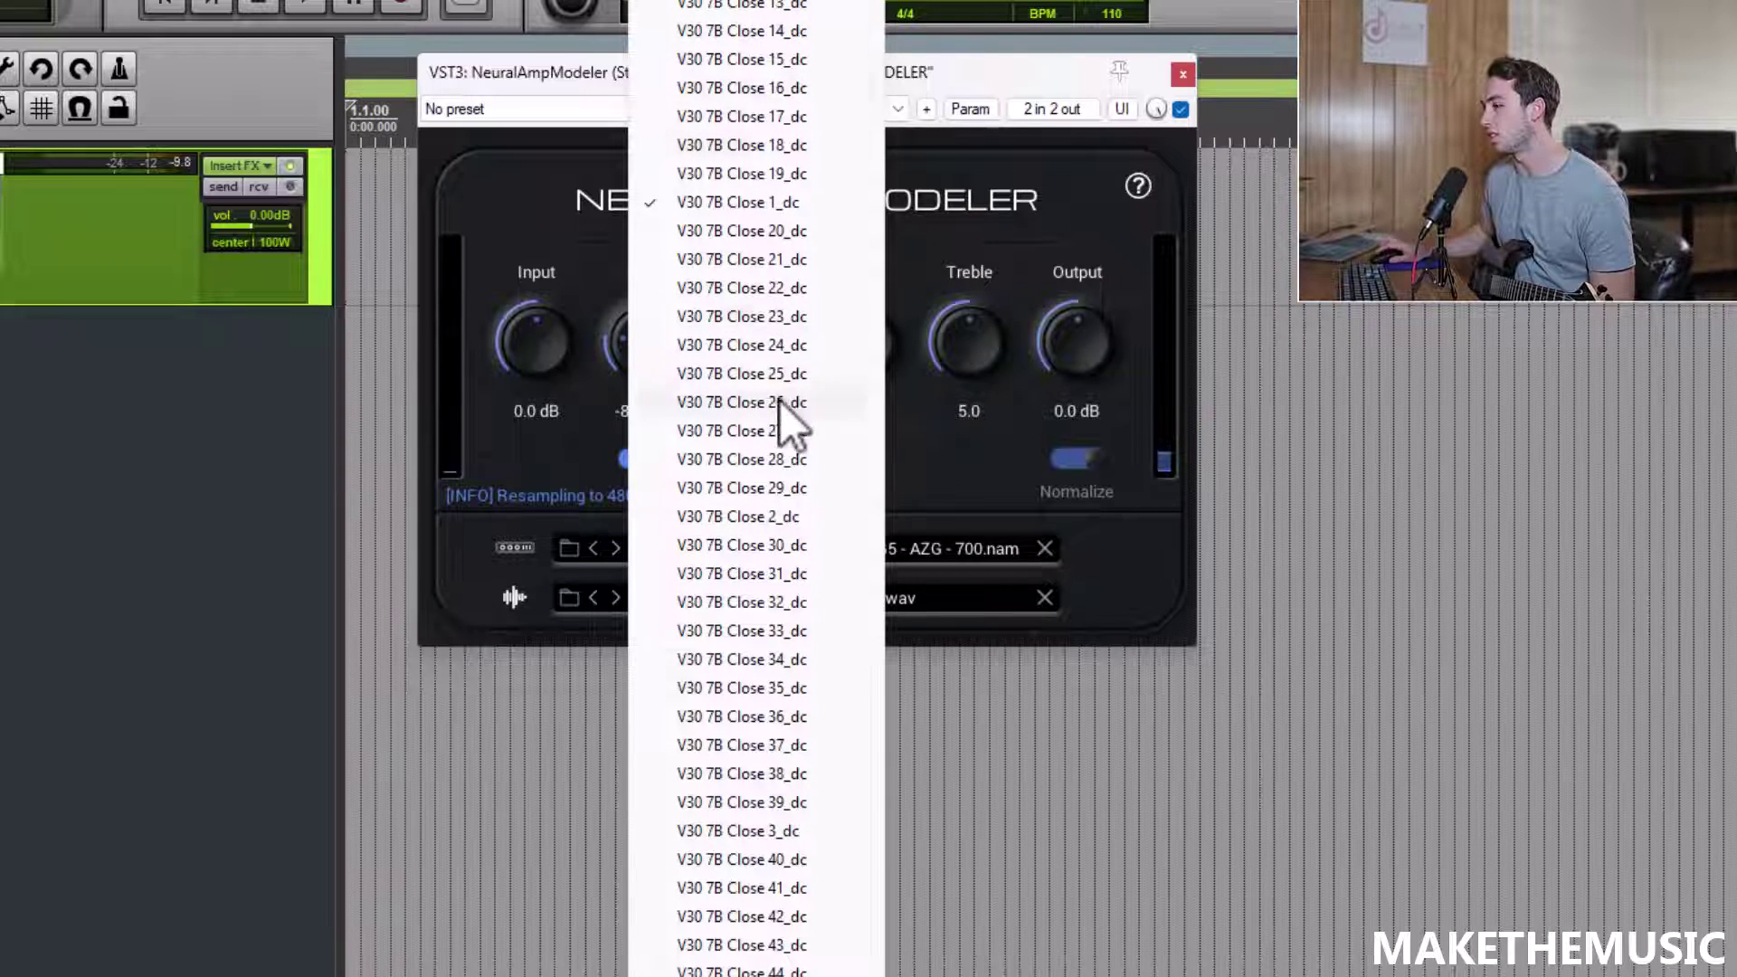
left_click(762, 859)
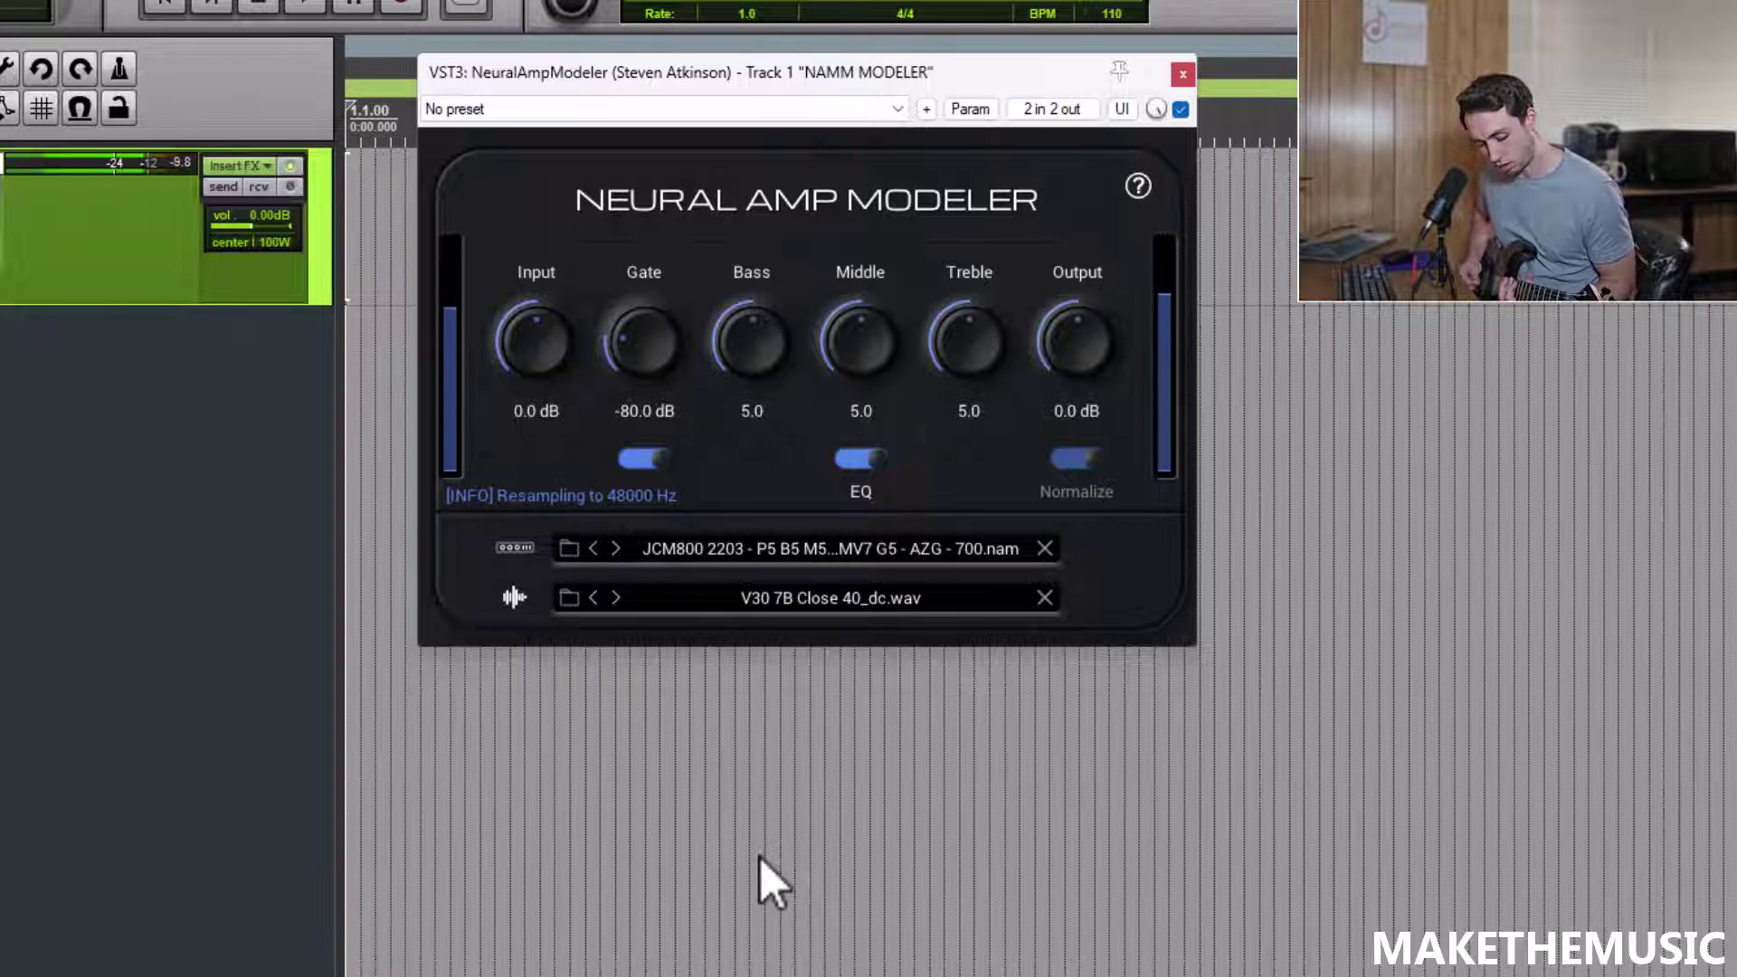
left_click(808, 548)
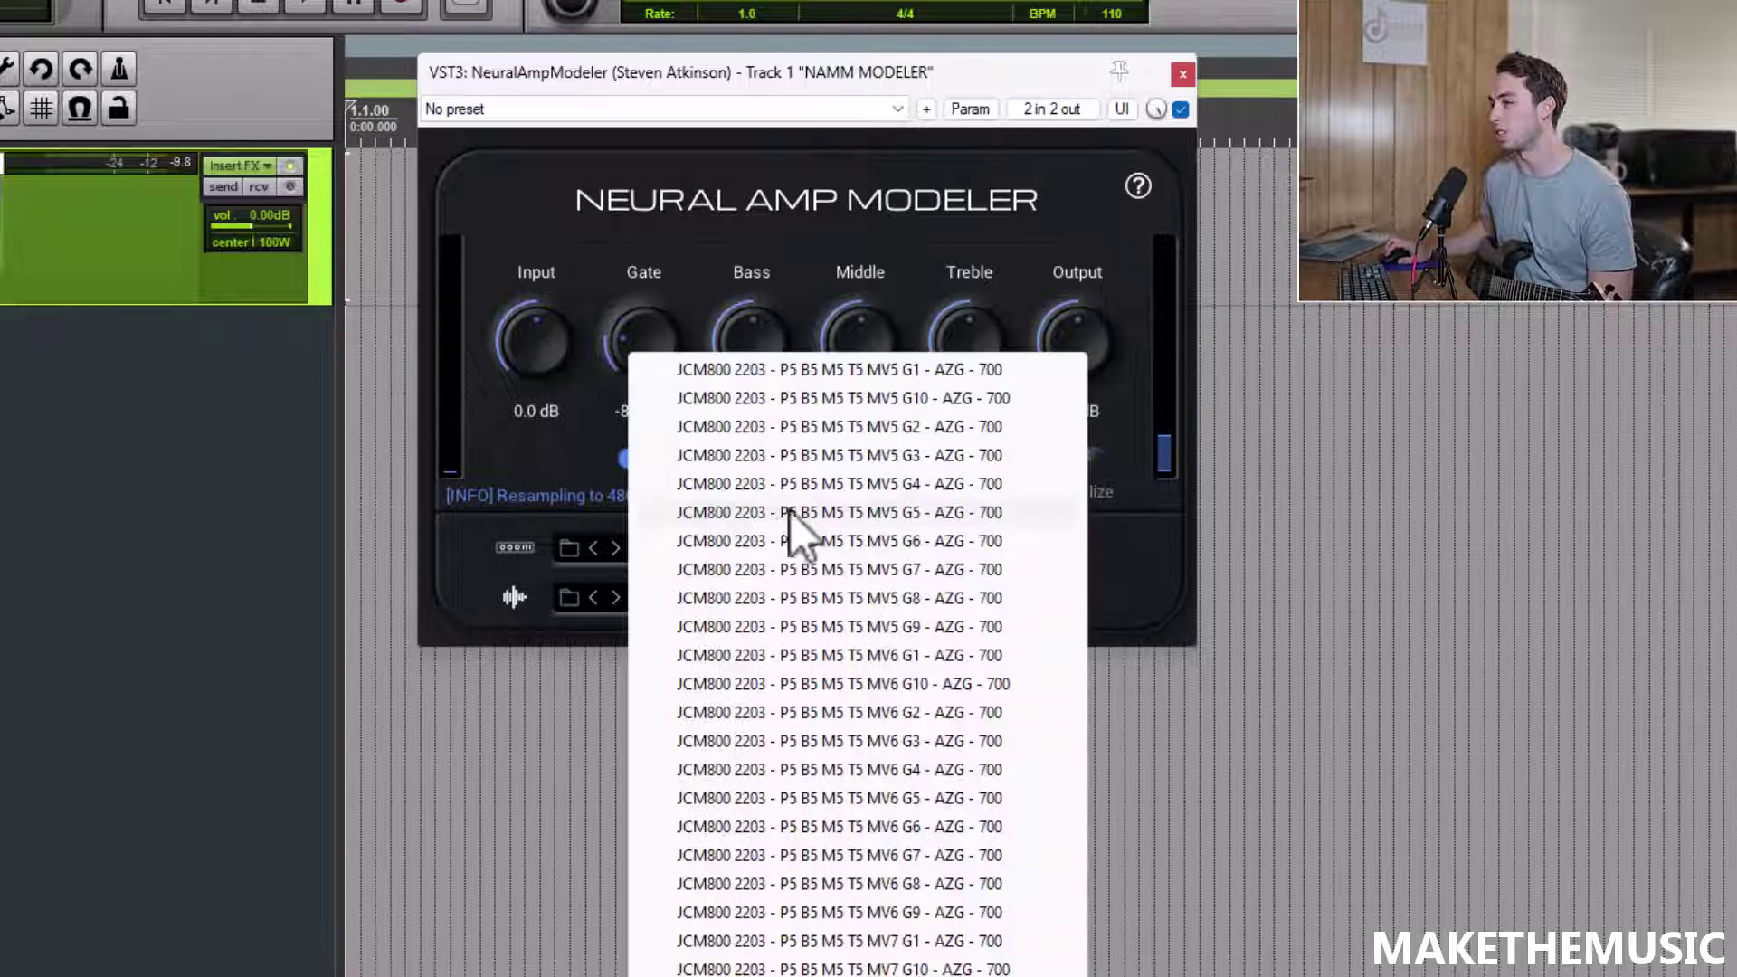
Step: Load the high-sensitivity G7.5 model from the Marshall JCM800 Zakk Wyle Signature Edition folder
left_click(955, 136)
left_click(572, 550)
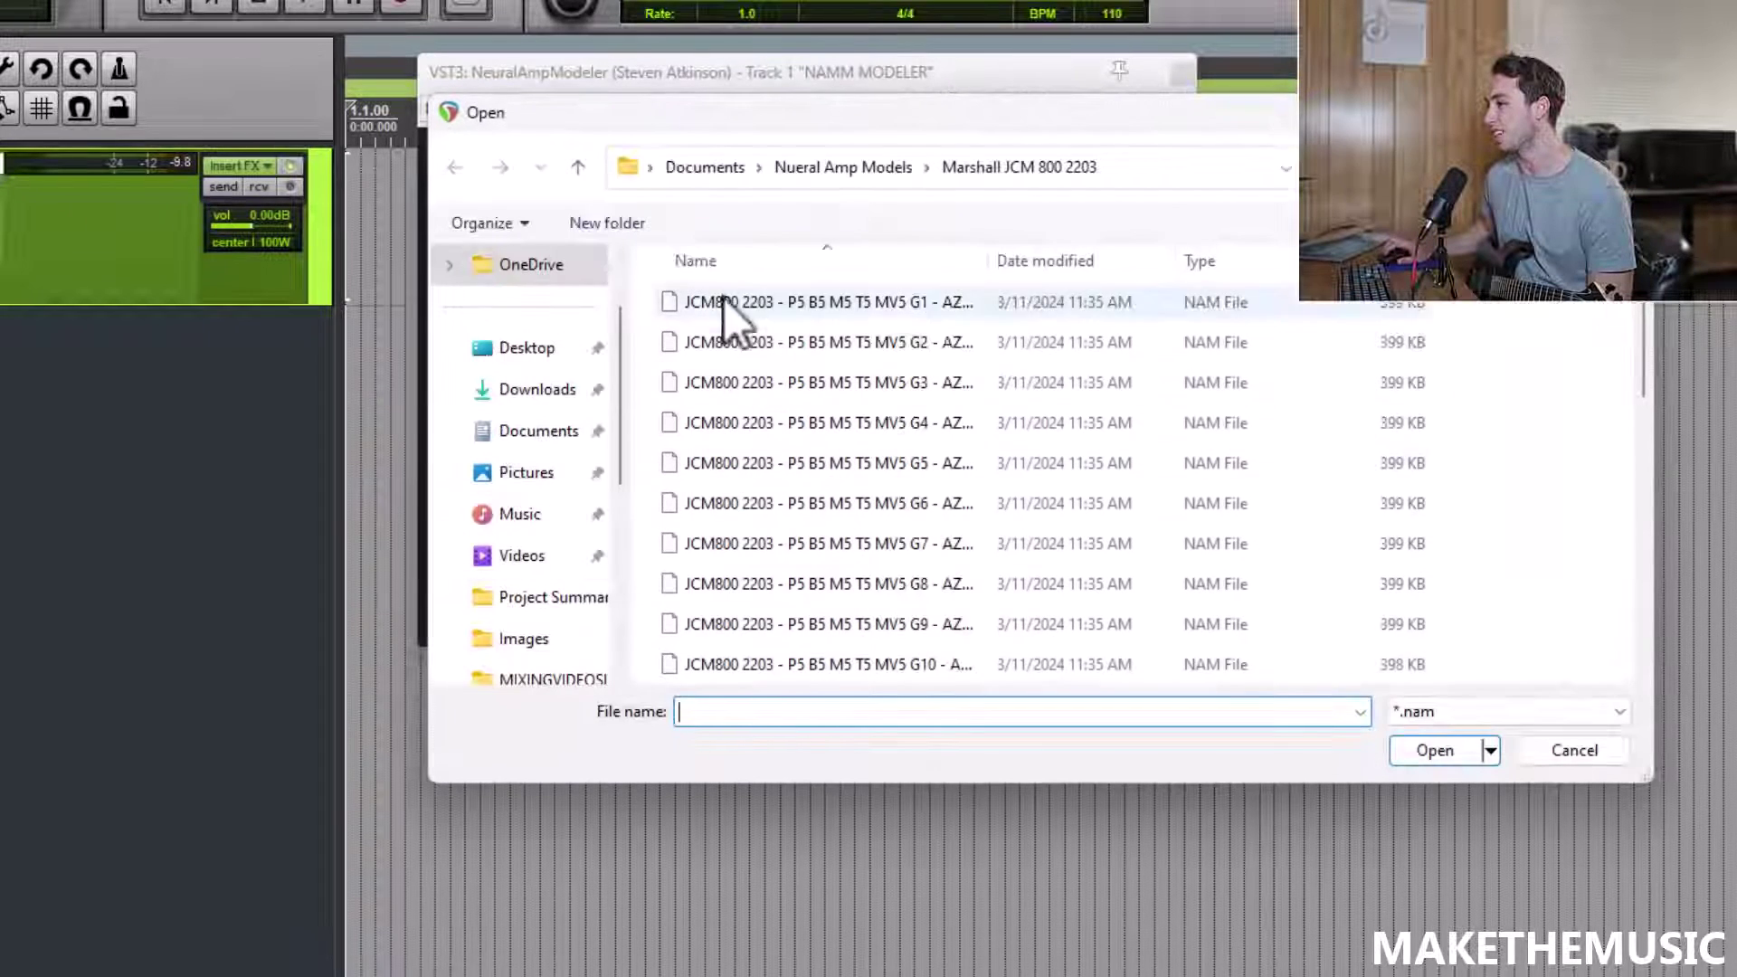
left_click(581, 167)
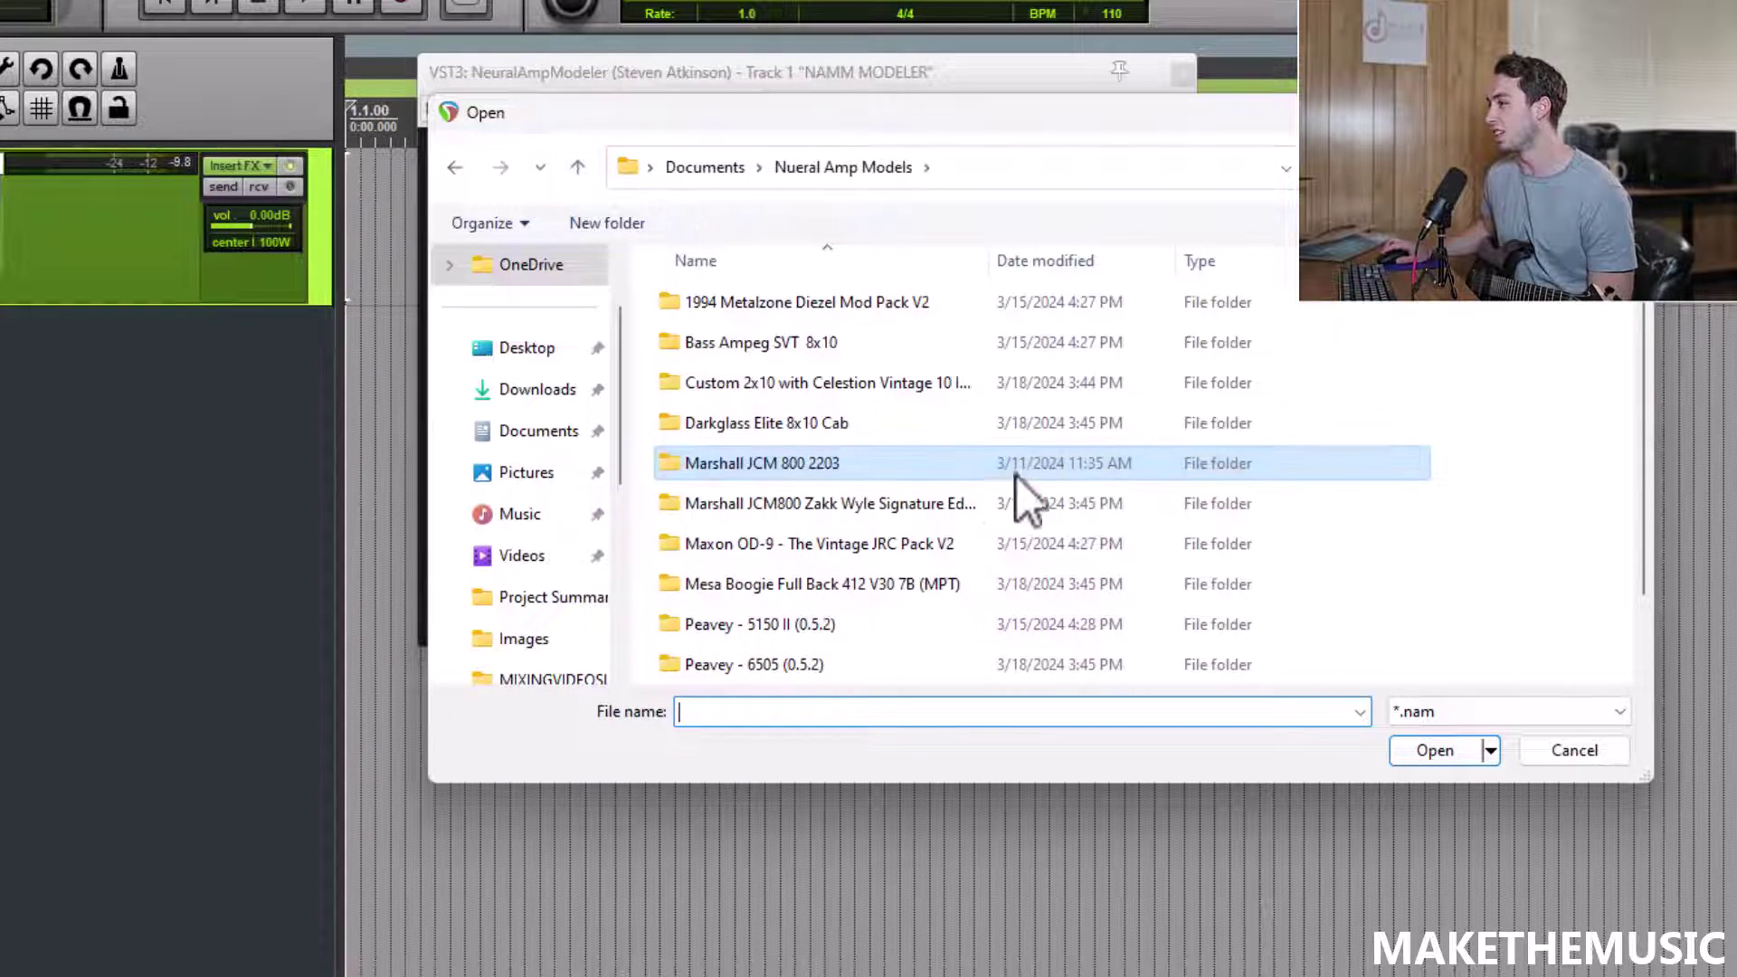
double_click(875, 502)
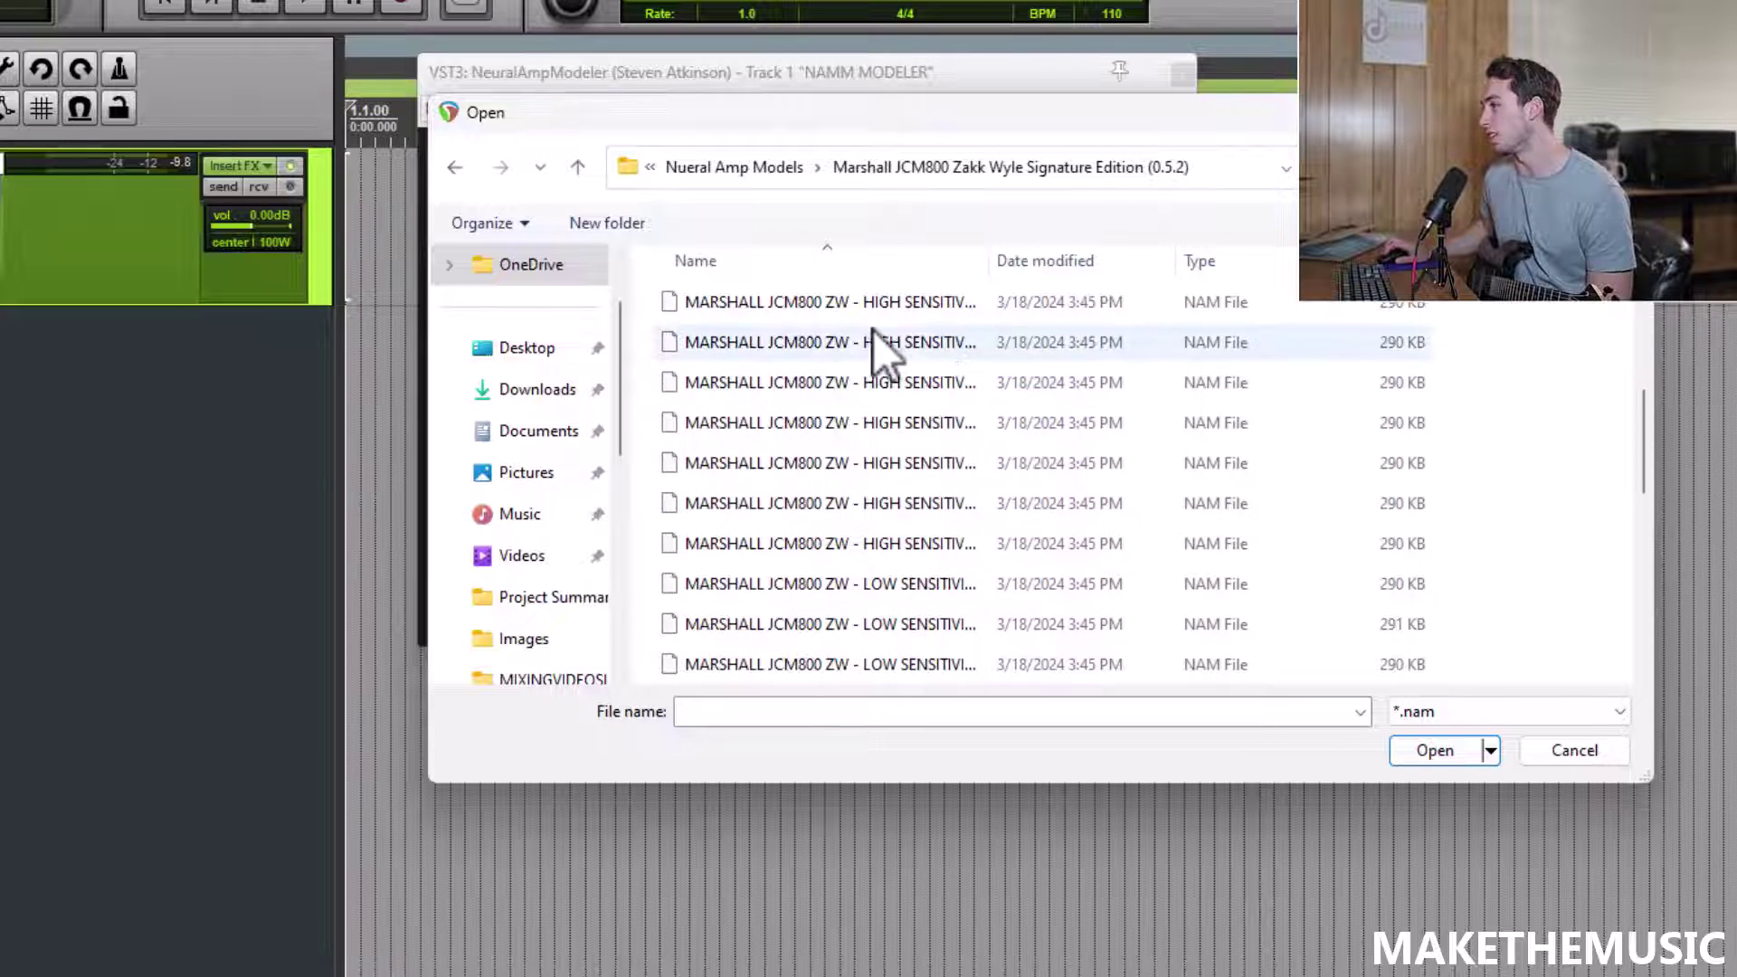
double_click(870, 336)
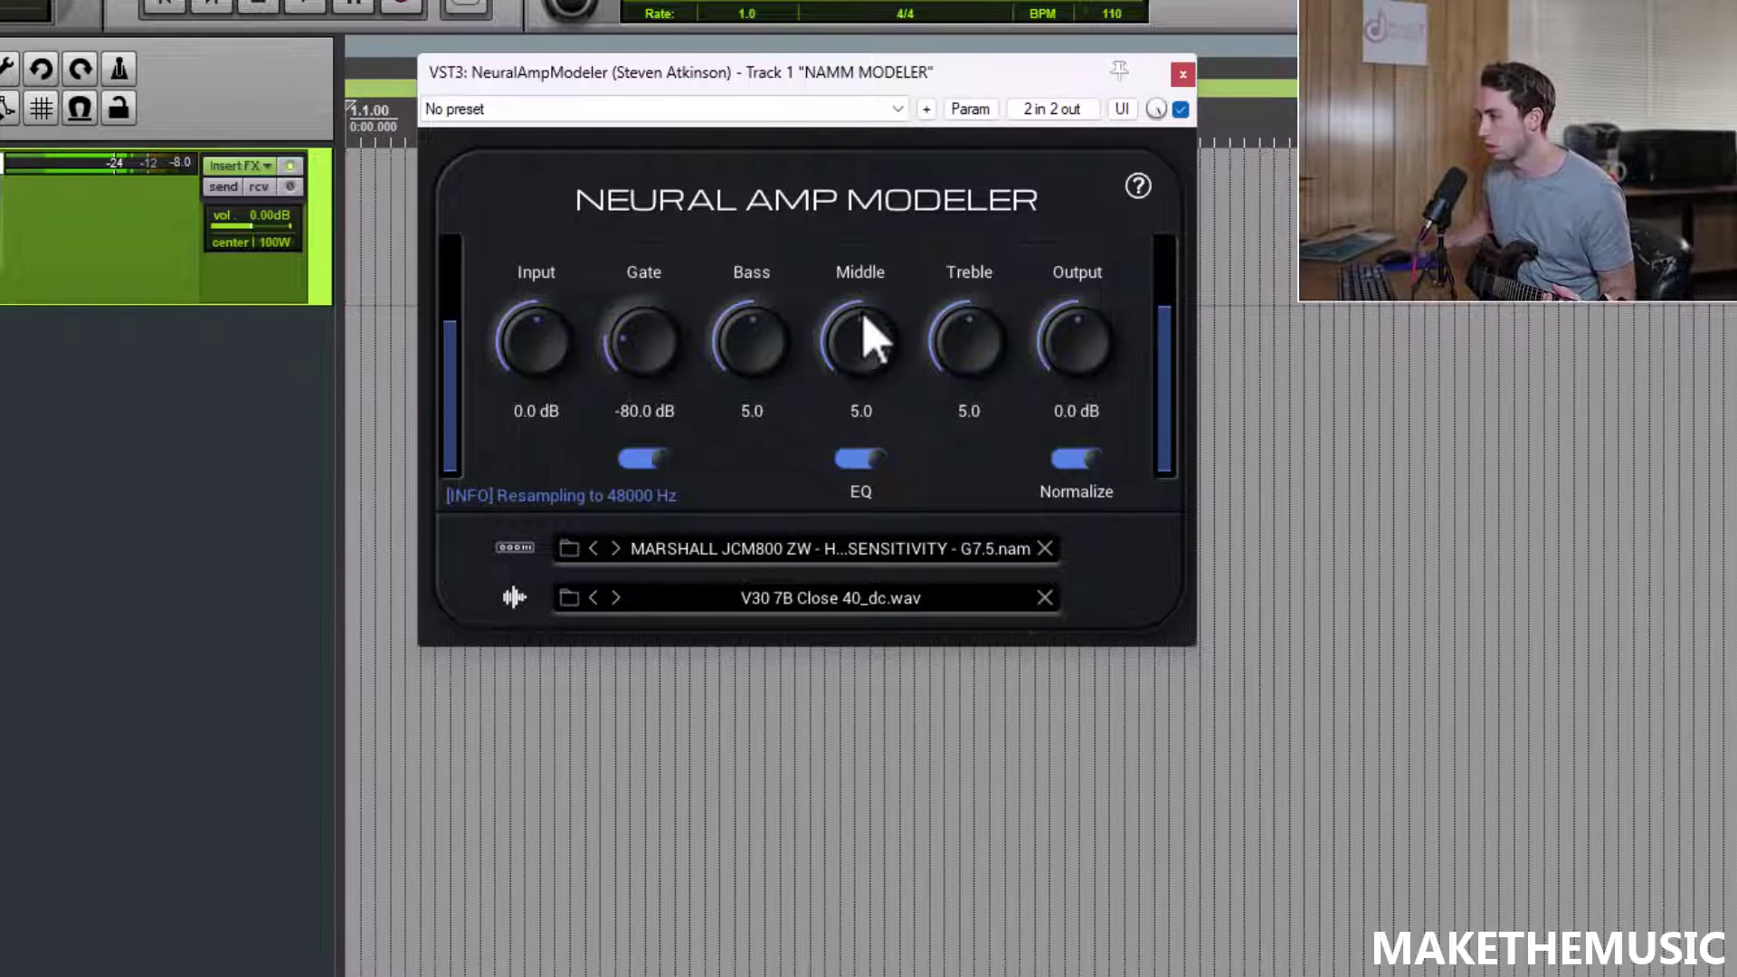
Step: Load Randall SM58 new2.wav from the Randall IR folder as the cabinet IR
left_click(913, 604)
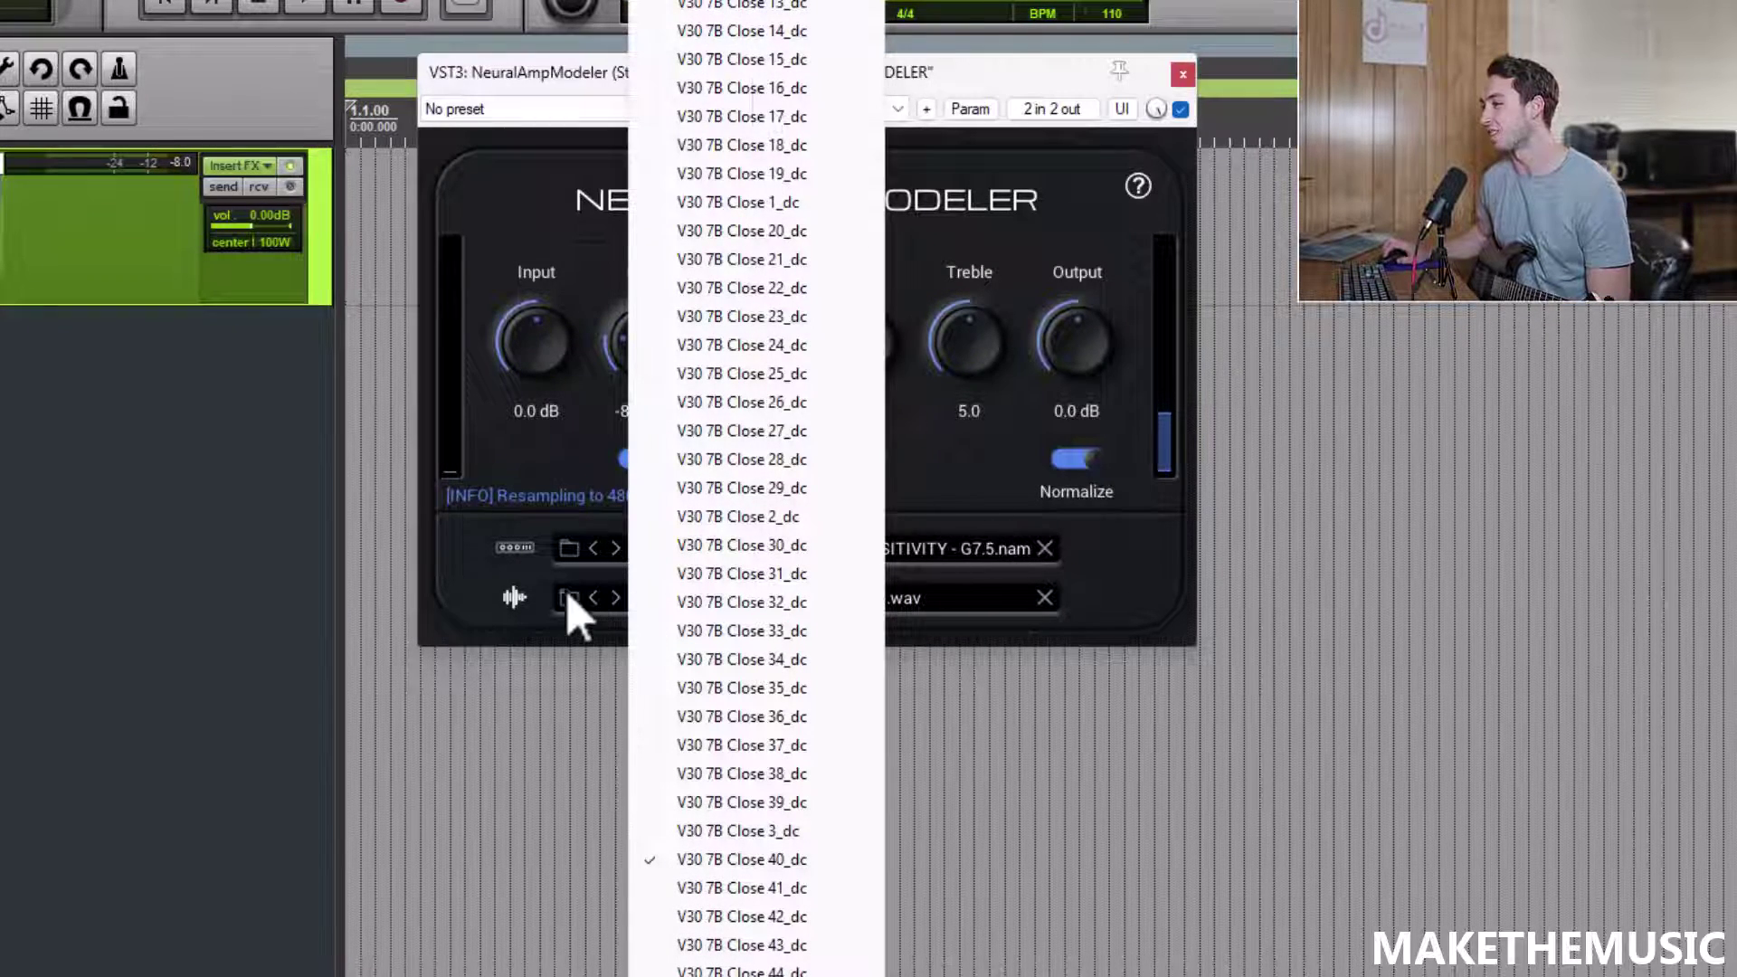
left_click(569, 599)
left_click(568, 599)
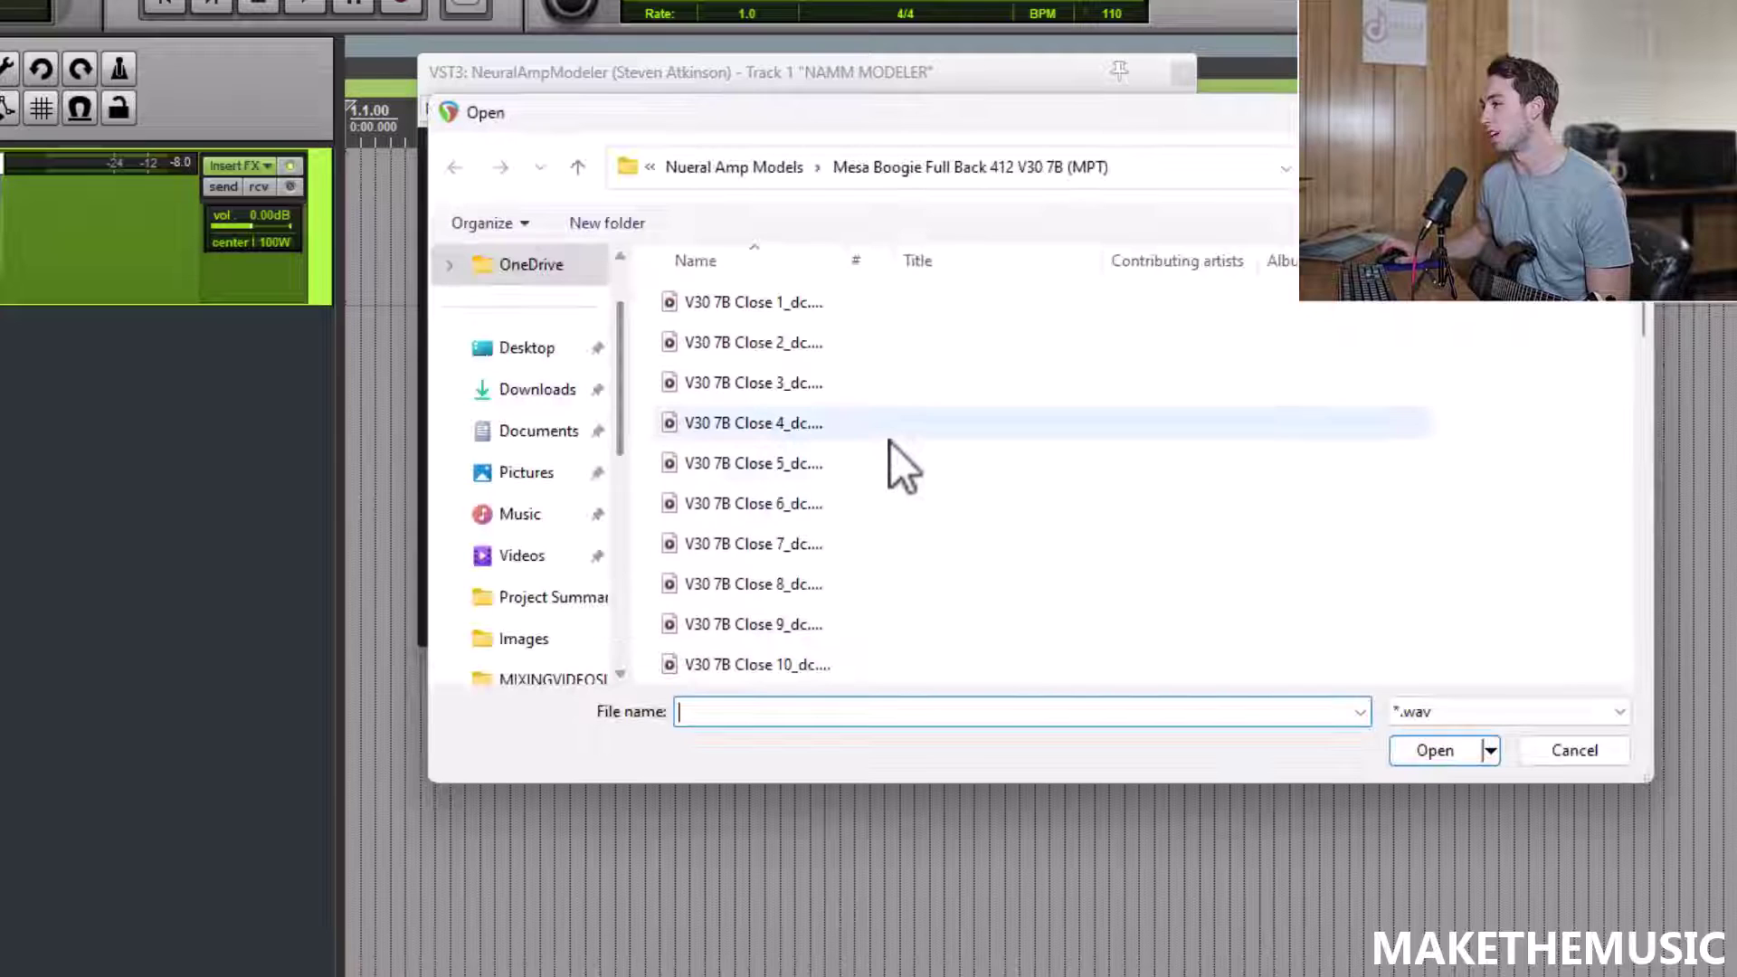
left_click(573, 171)
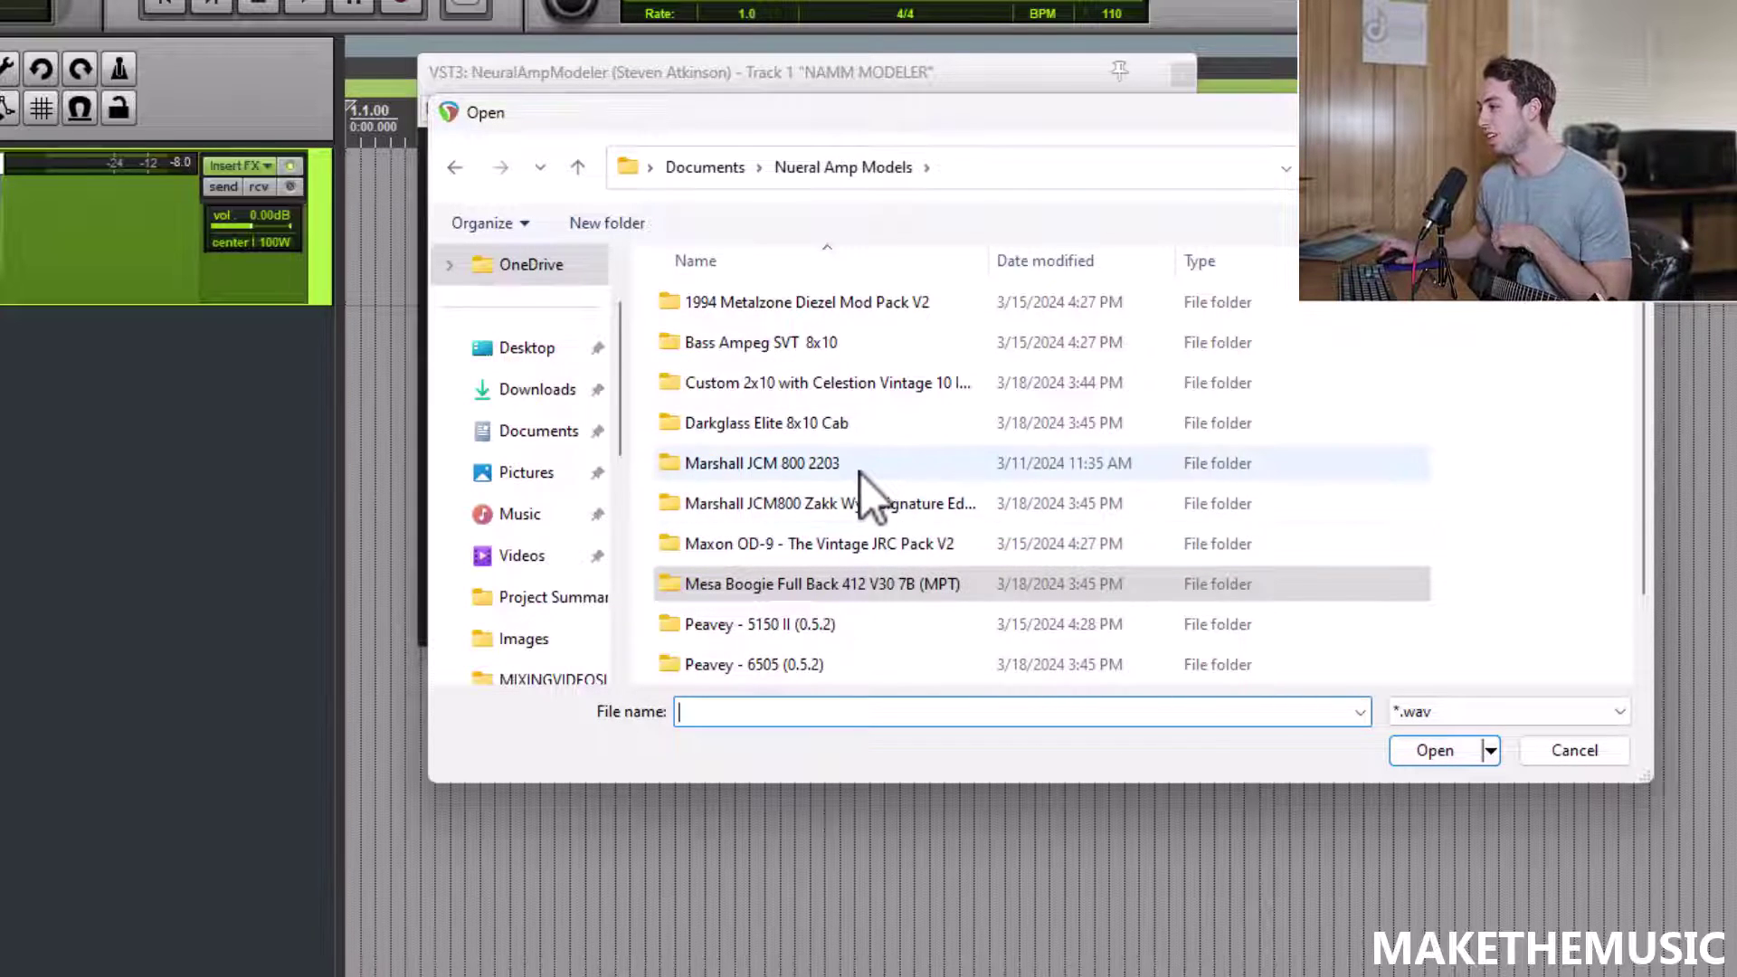
scroll(859, 470, "down", 1)
left_click(797, 633)
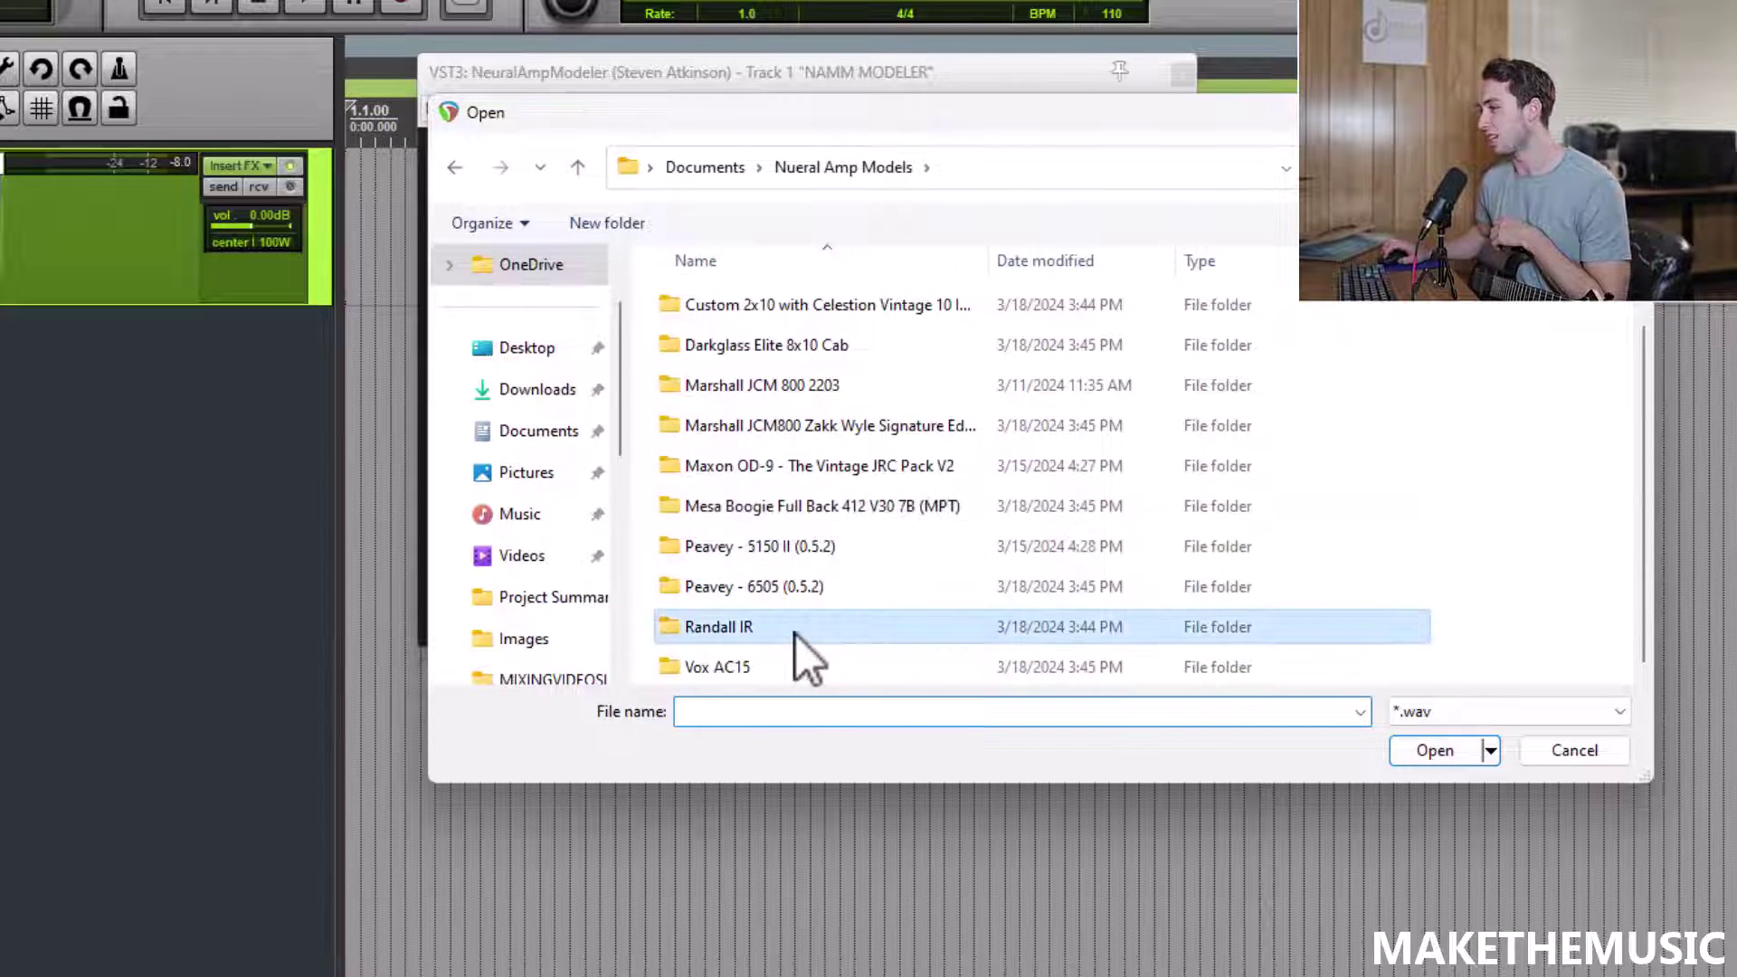
double_click(797, 635)
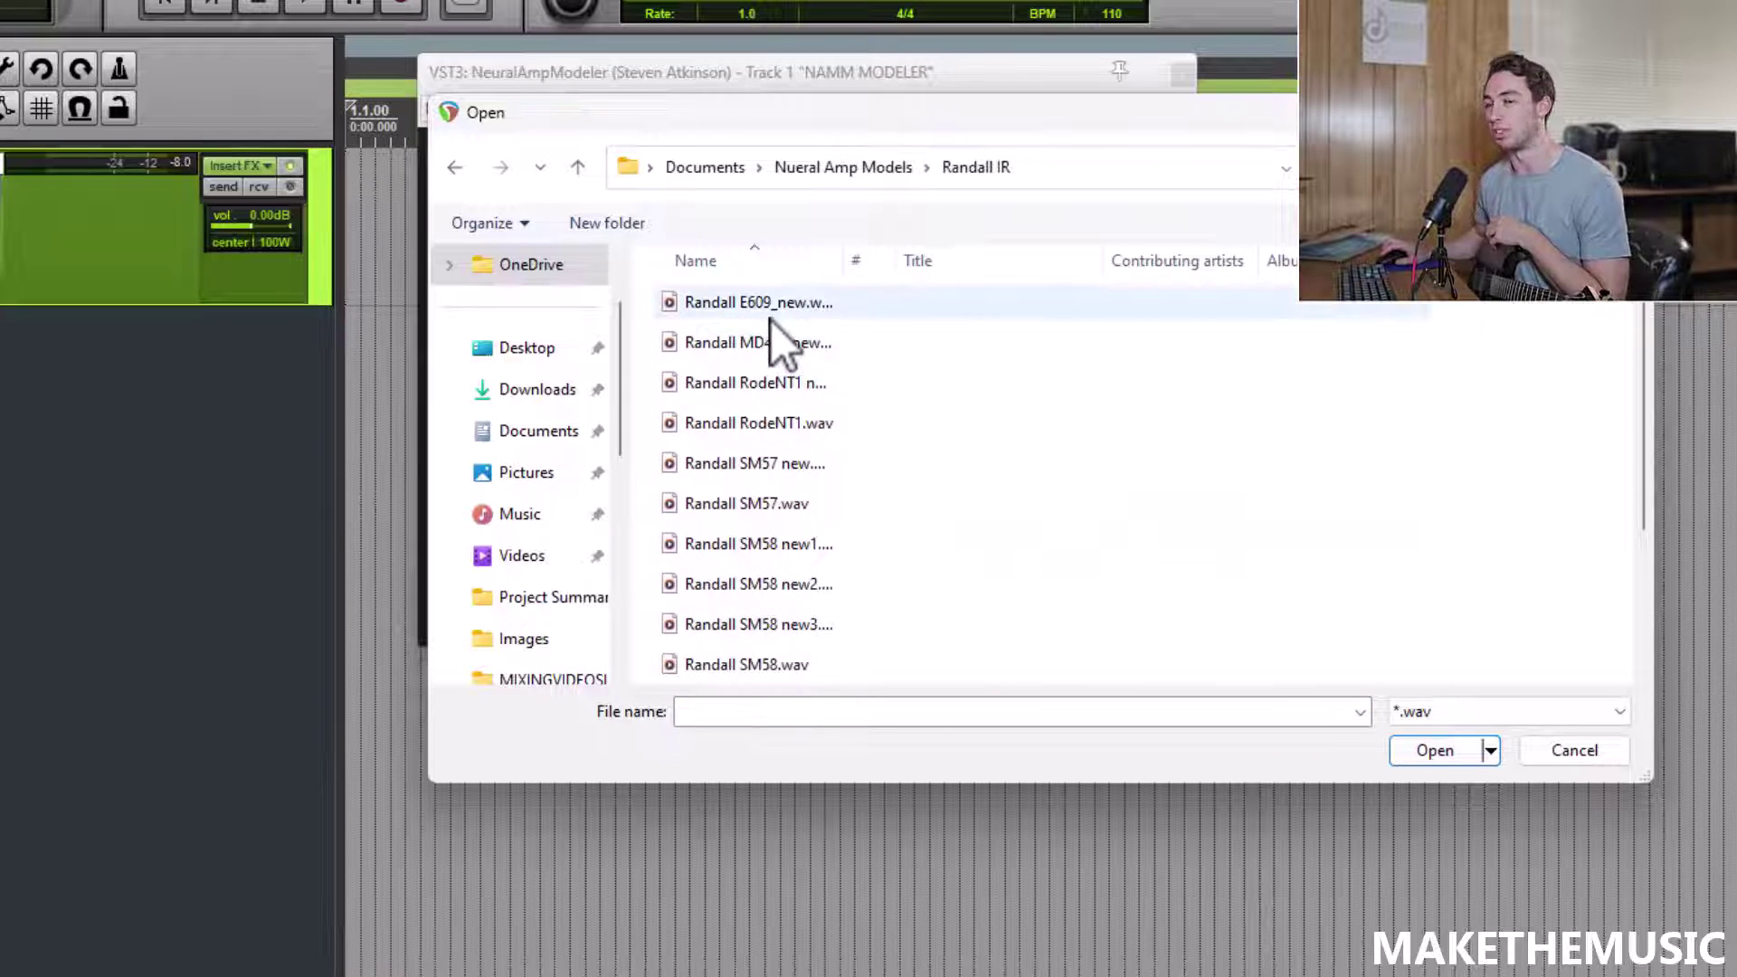
scroll(856, 363, "down", 2)
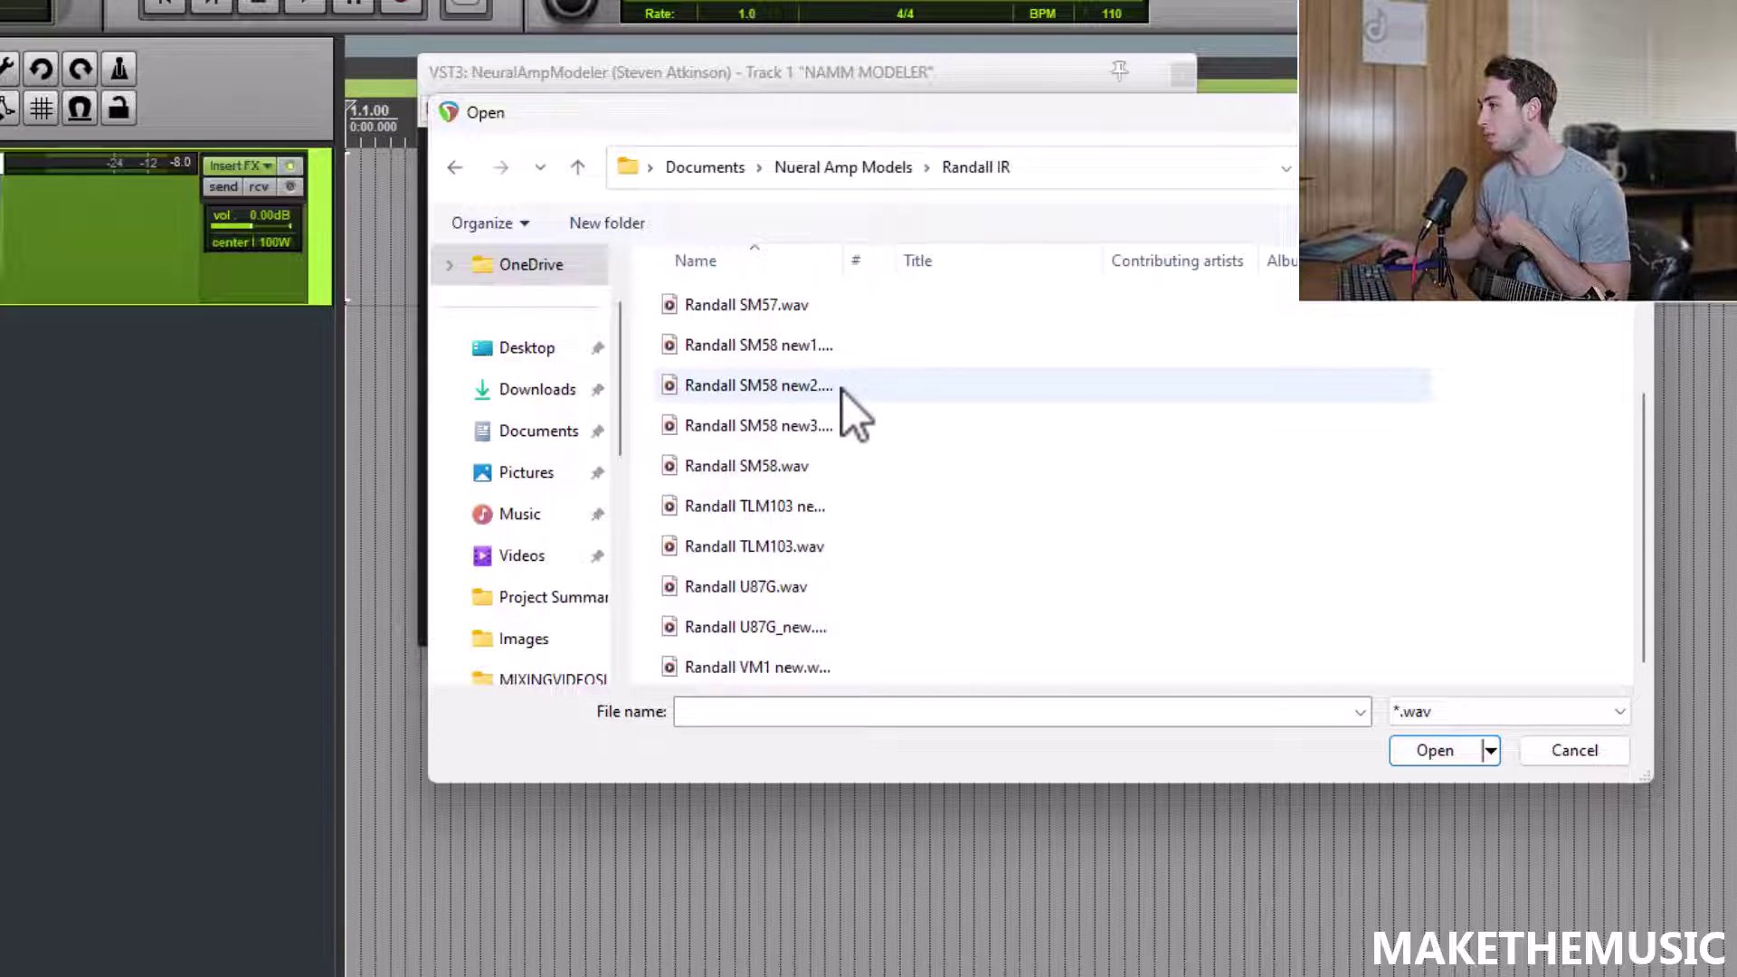
double_click(844, 391)
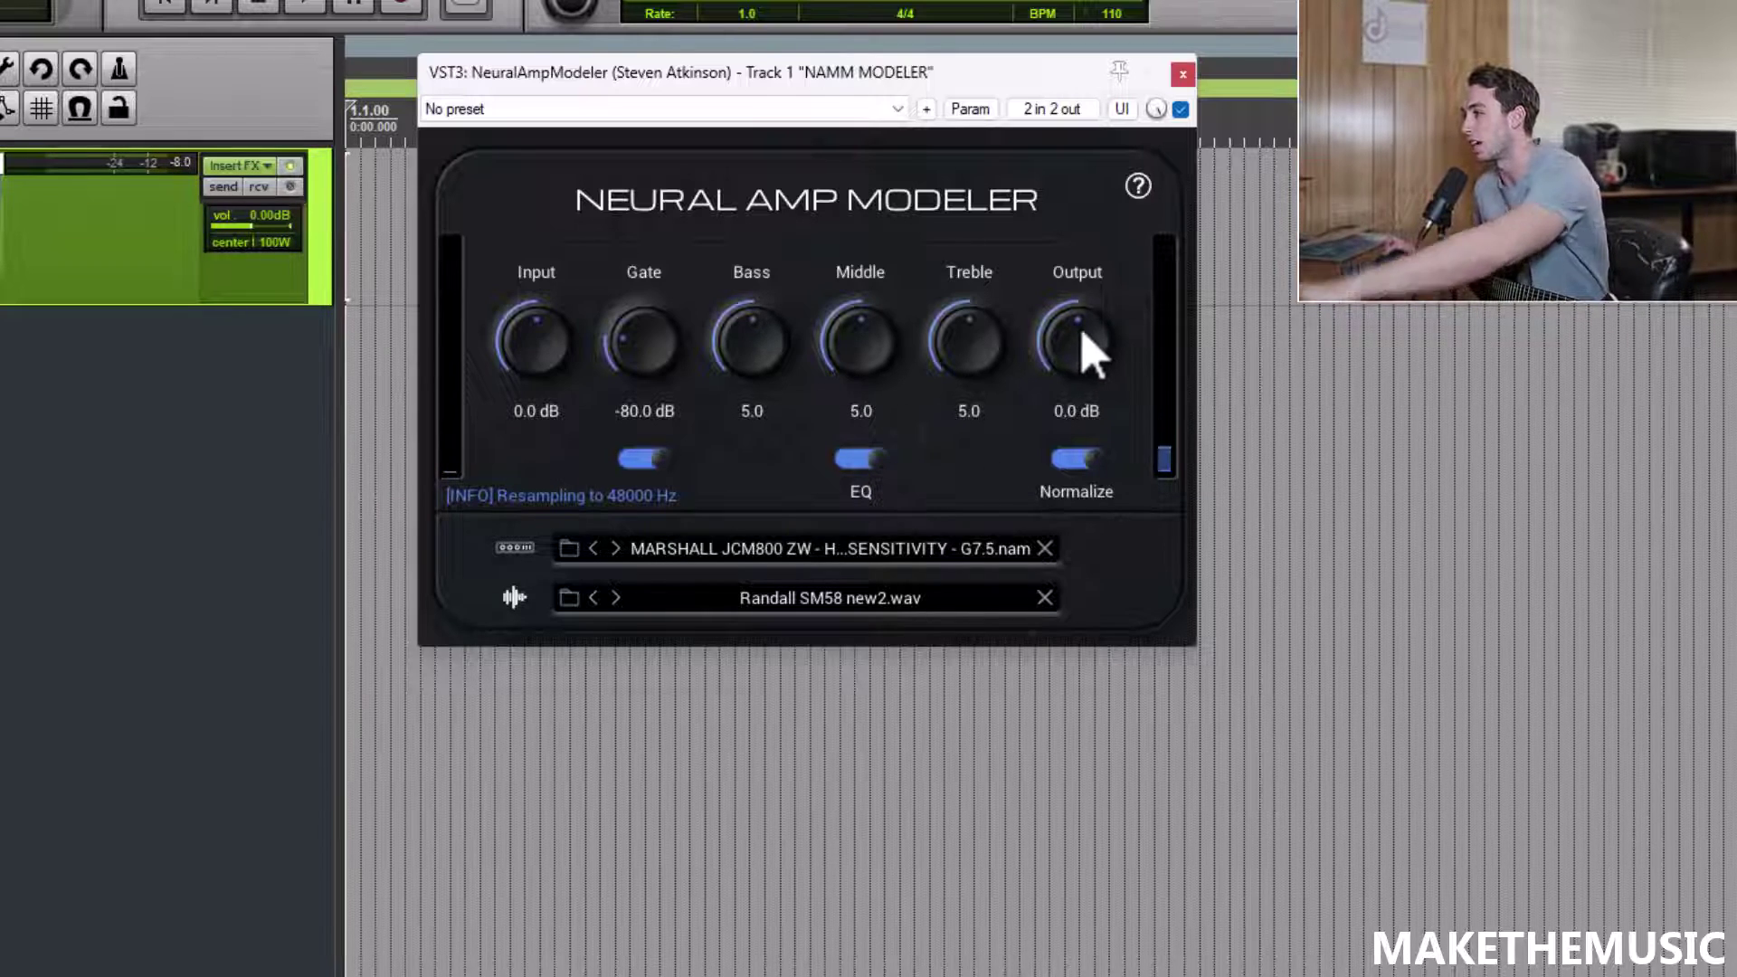
Step: Set Output to 6.4 dB and raise the Gate threshold to -59.4 dB
left_click_drag(1090, 349, 1089, 290)
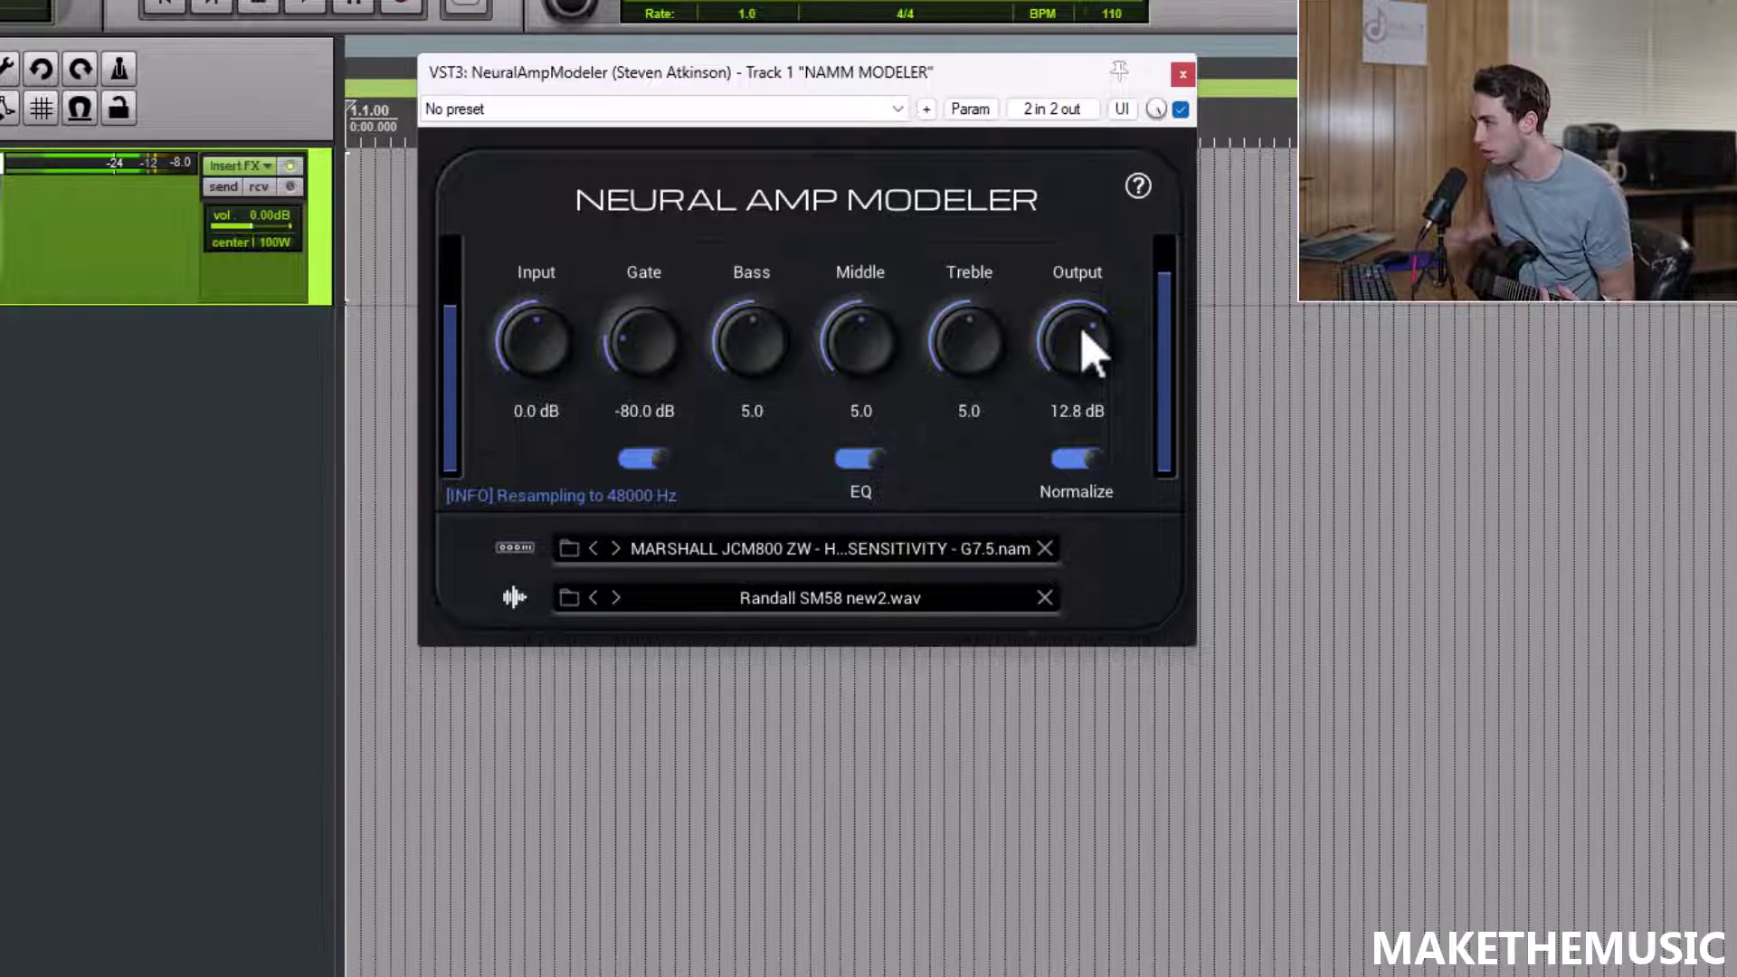
left_click_drag(1098, 341, 1098, 362)
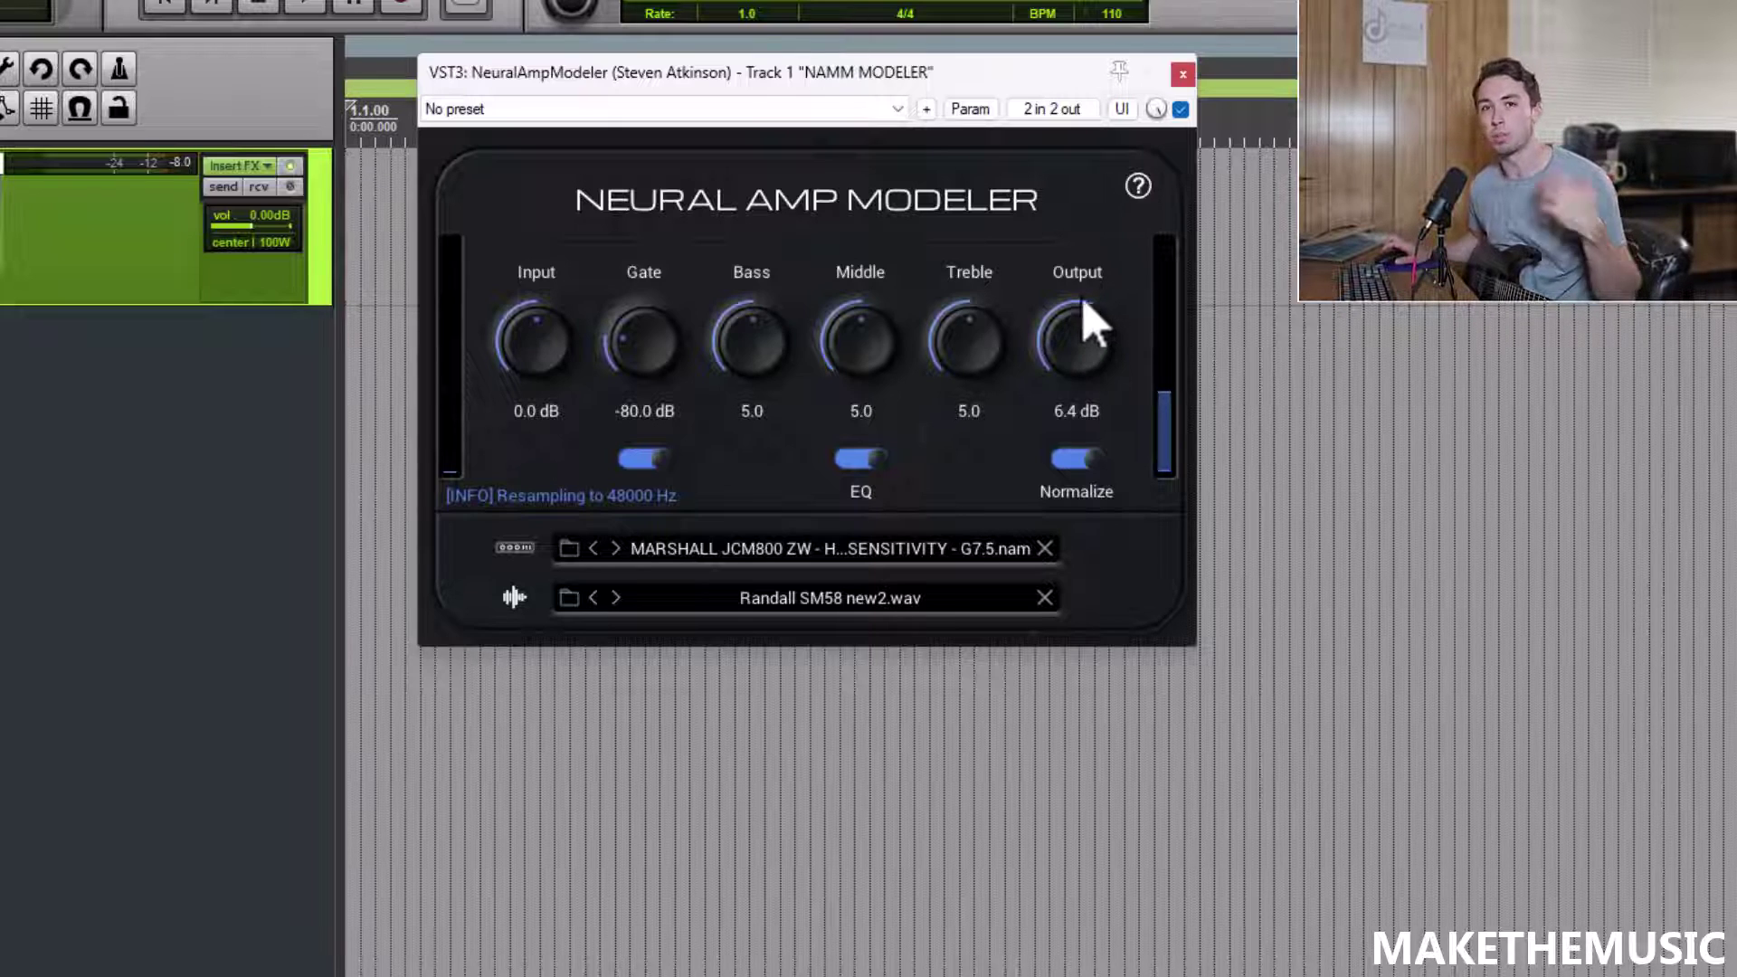
left_click_drag(633, 358, 701, 448)
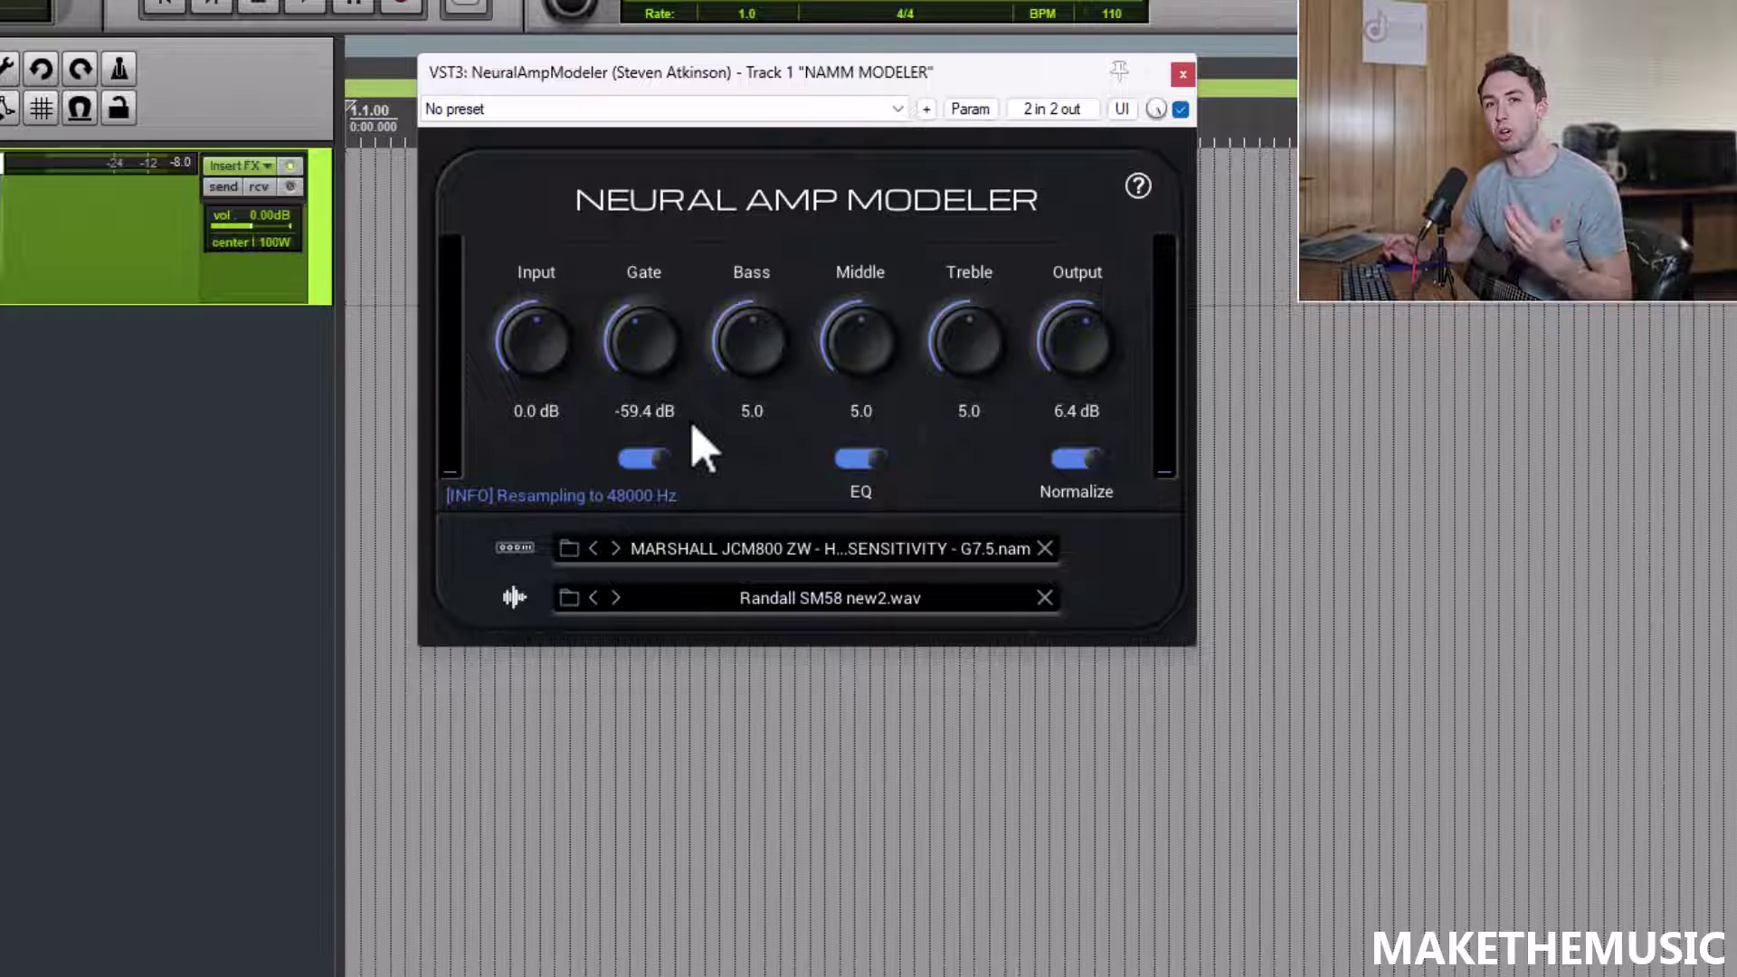
Step: Switch to the low-sensitivity G7 JCM800 model and raise Middle to 5.3
left_click(891, 550)
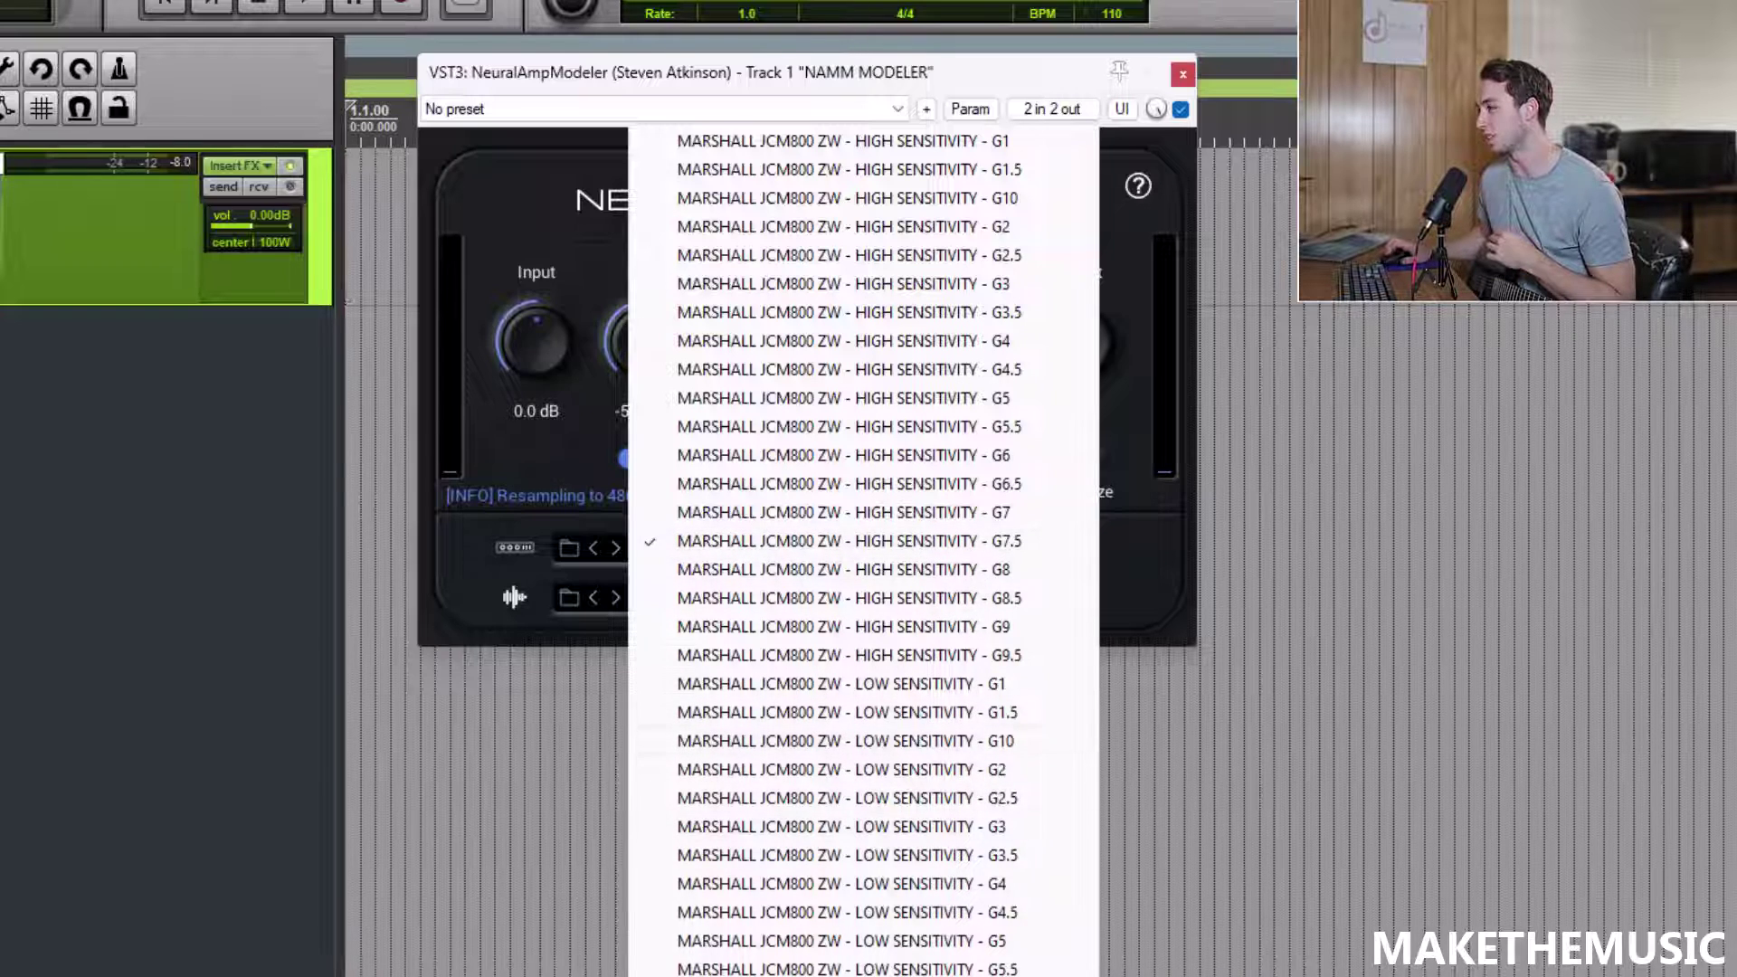
left_click(911, 874)
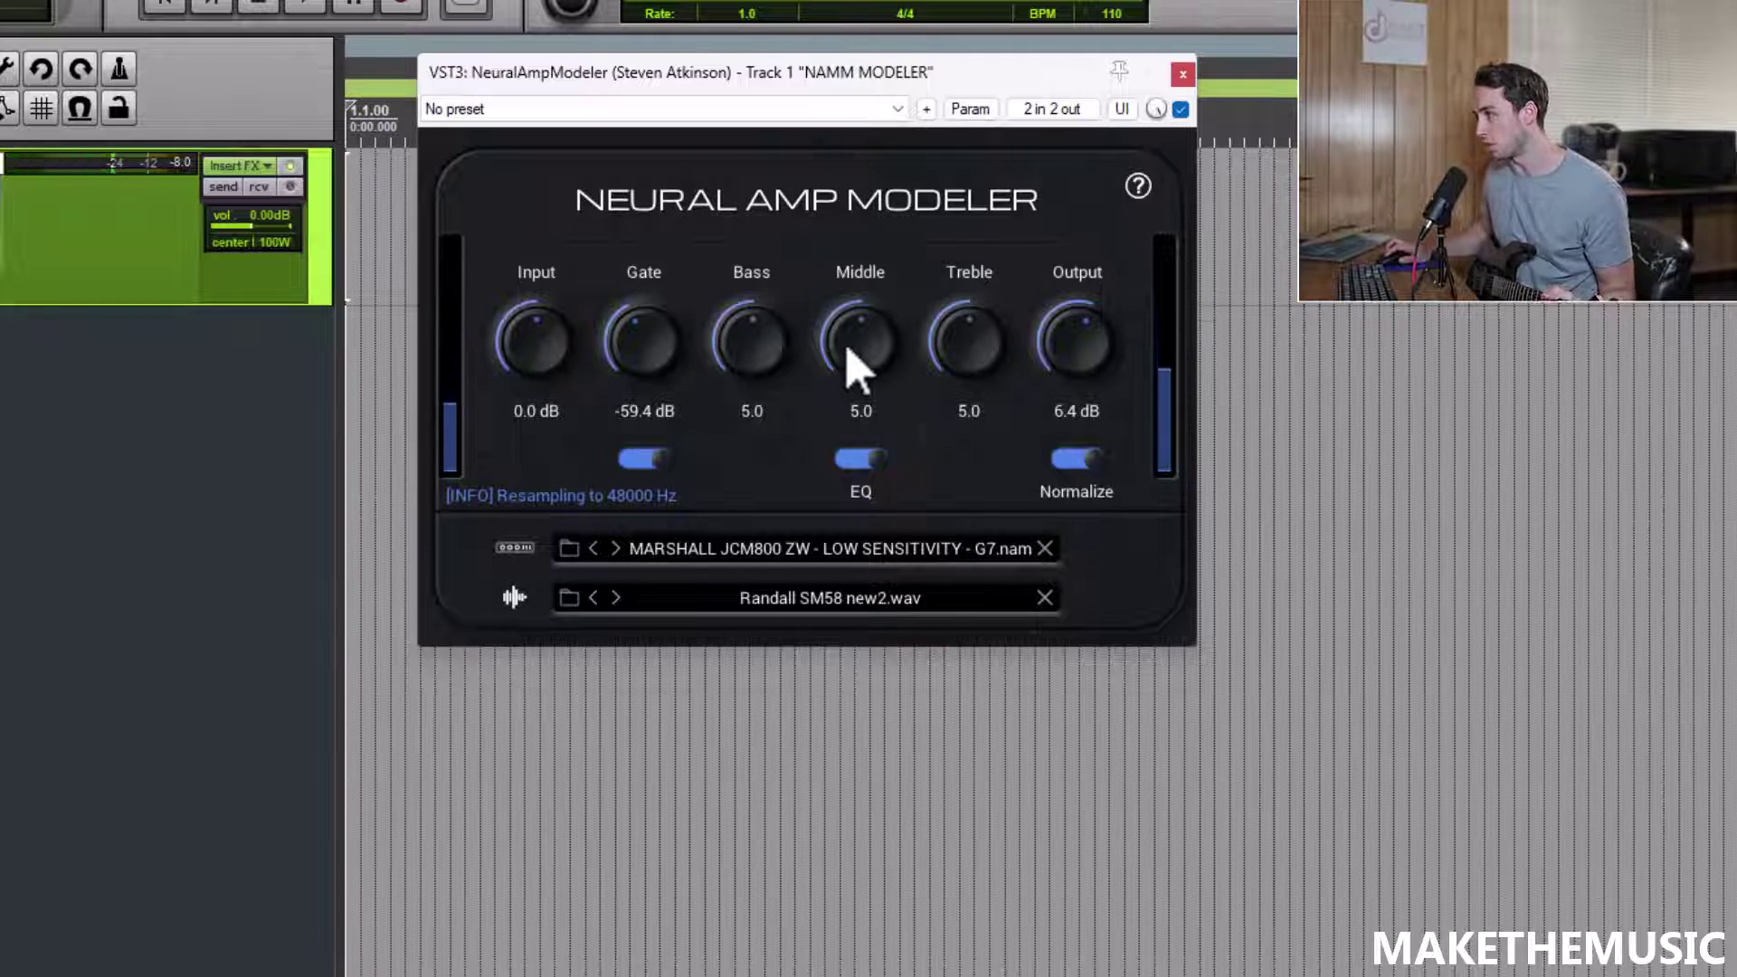
left_click_drag(850, 365, 855, 407)
Step: Load the V10 2x10_SM57 Upper - Cap Edge IR from the Custom 2x10 Celestion Vintage 10 folder
left_click(837, 598)
left_click(604, 624)
left_click(572, 601)
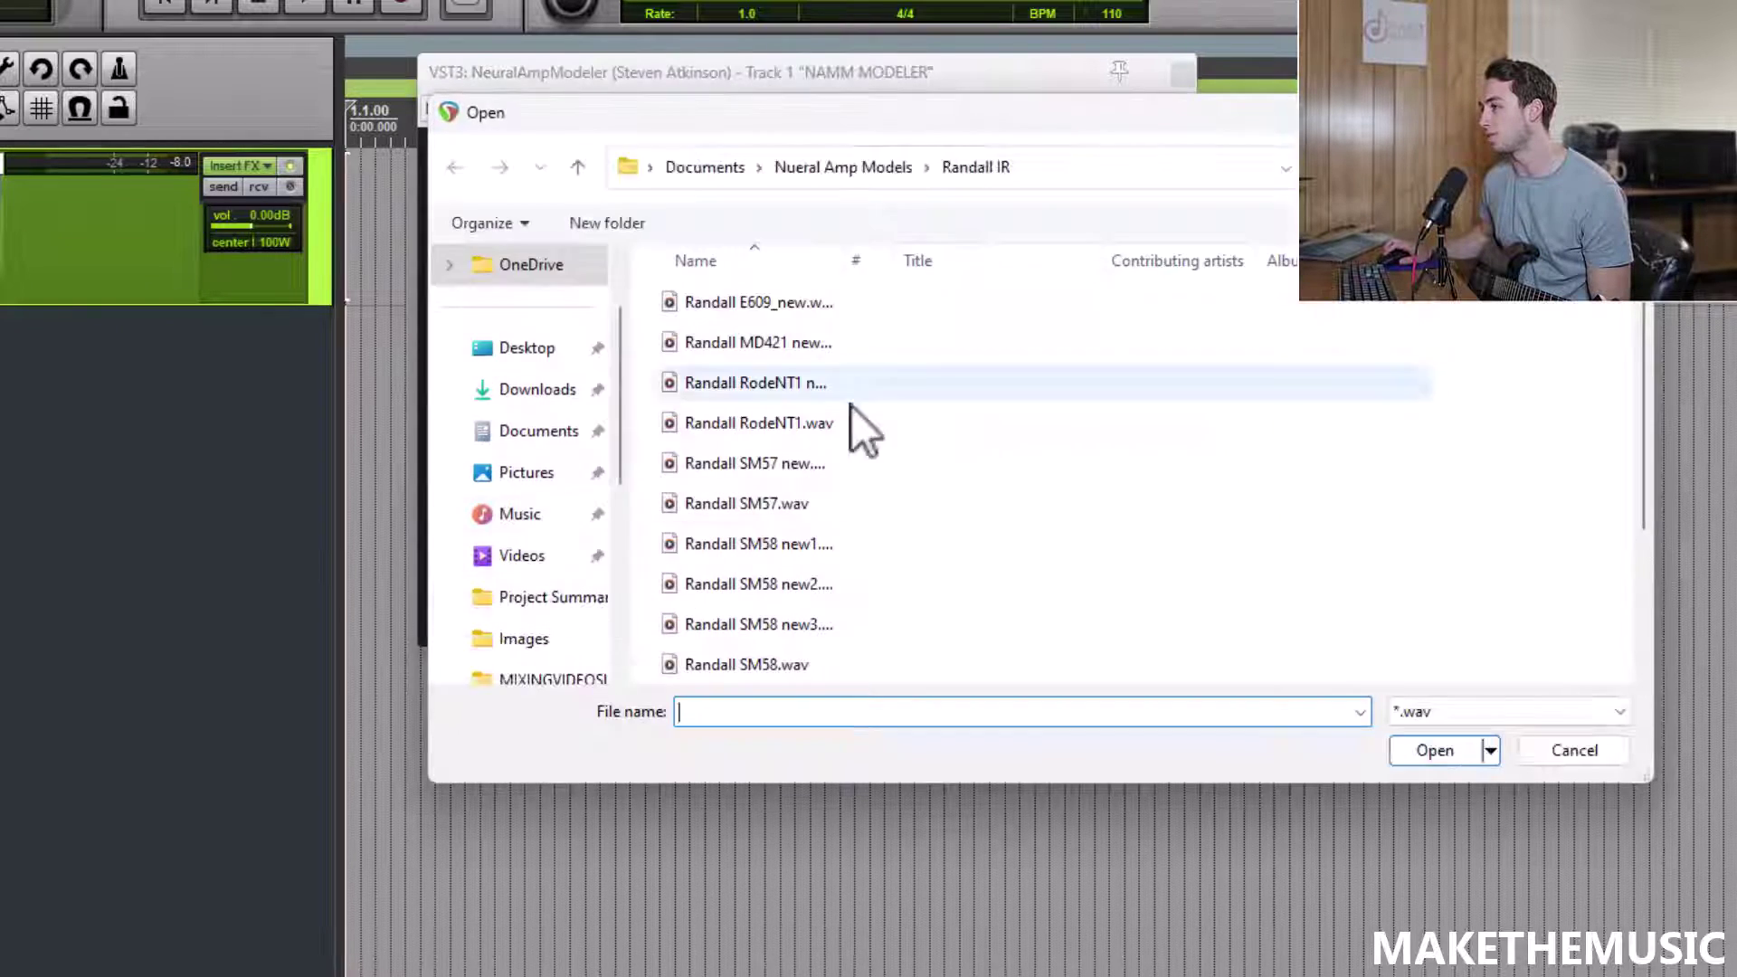
left_click(576, 168)
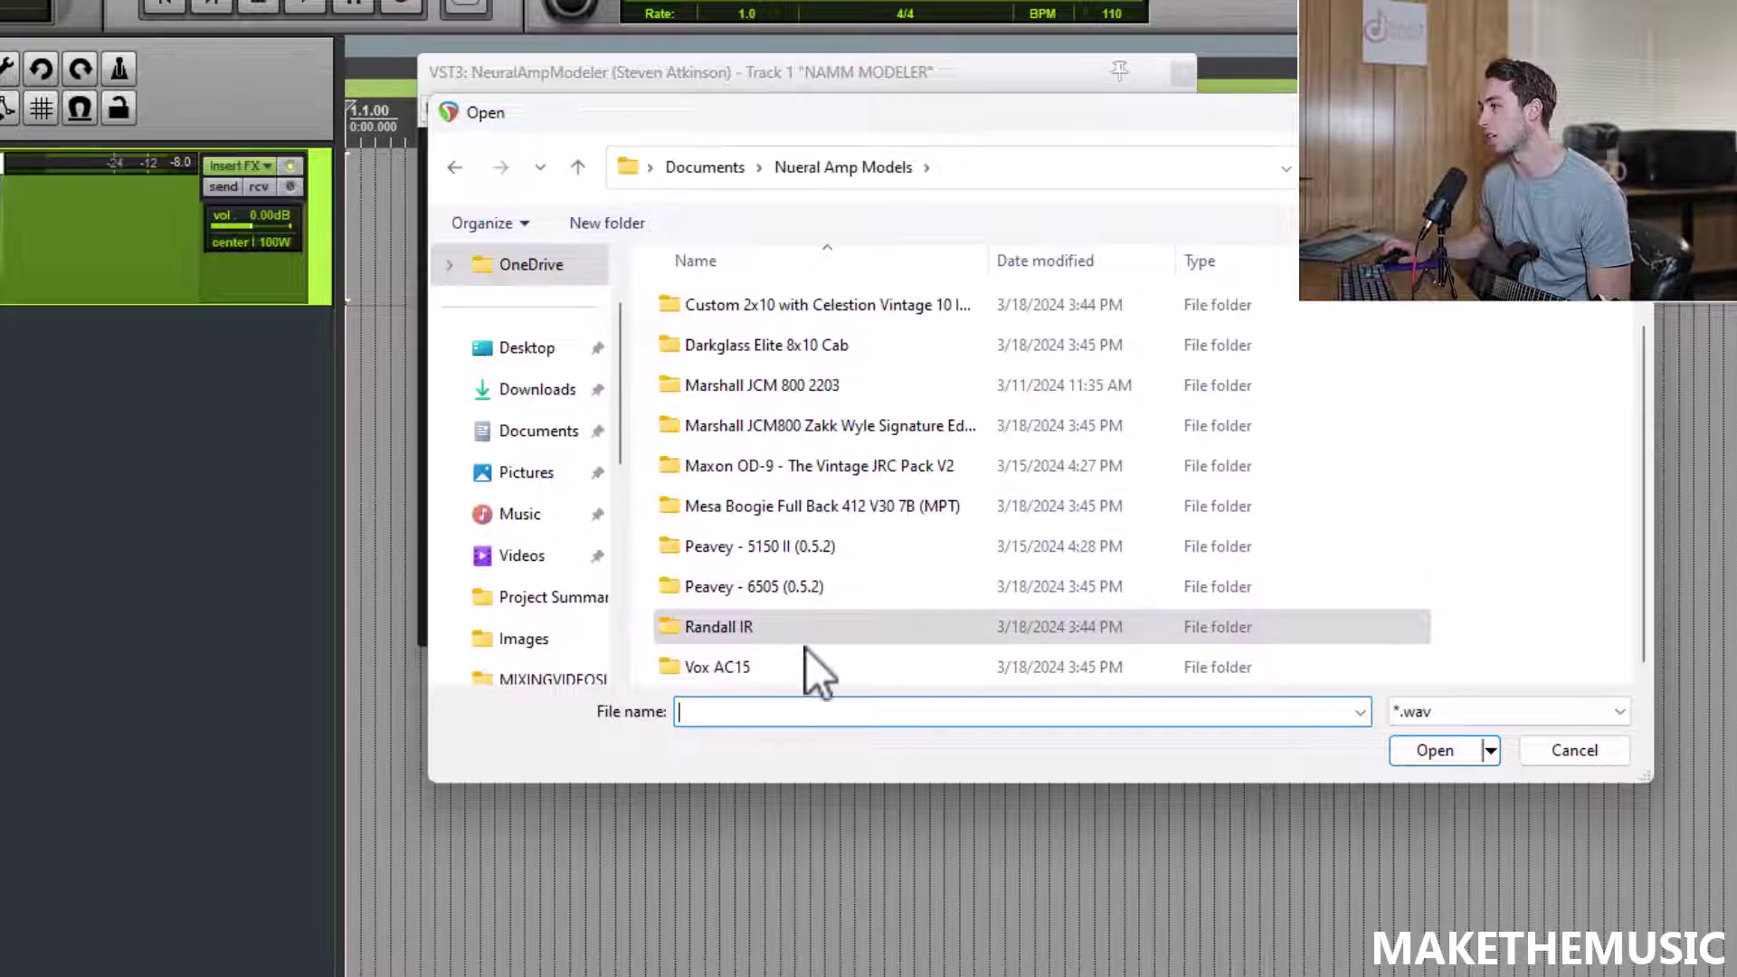
scroll(814, 678, "up", 1)
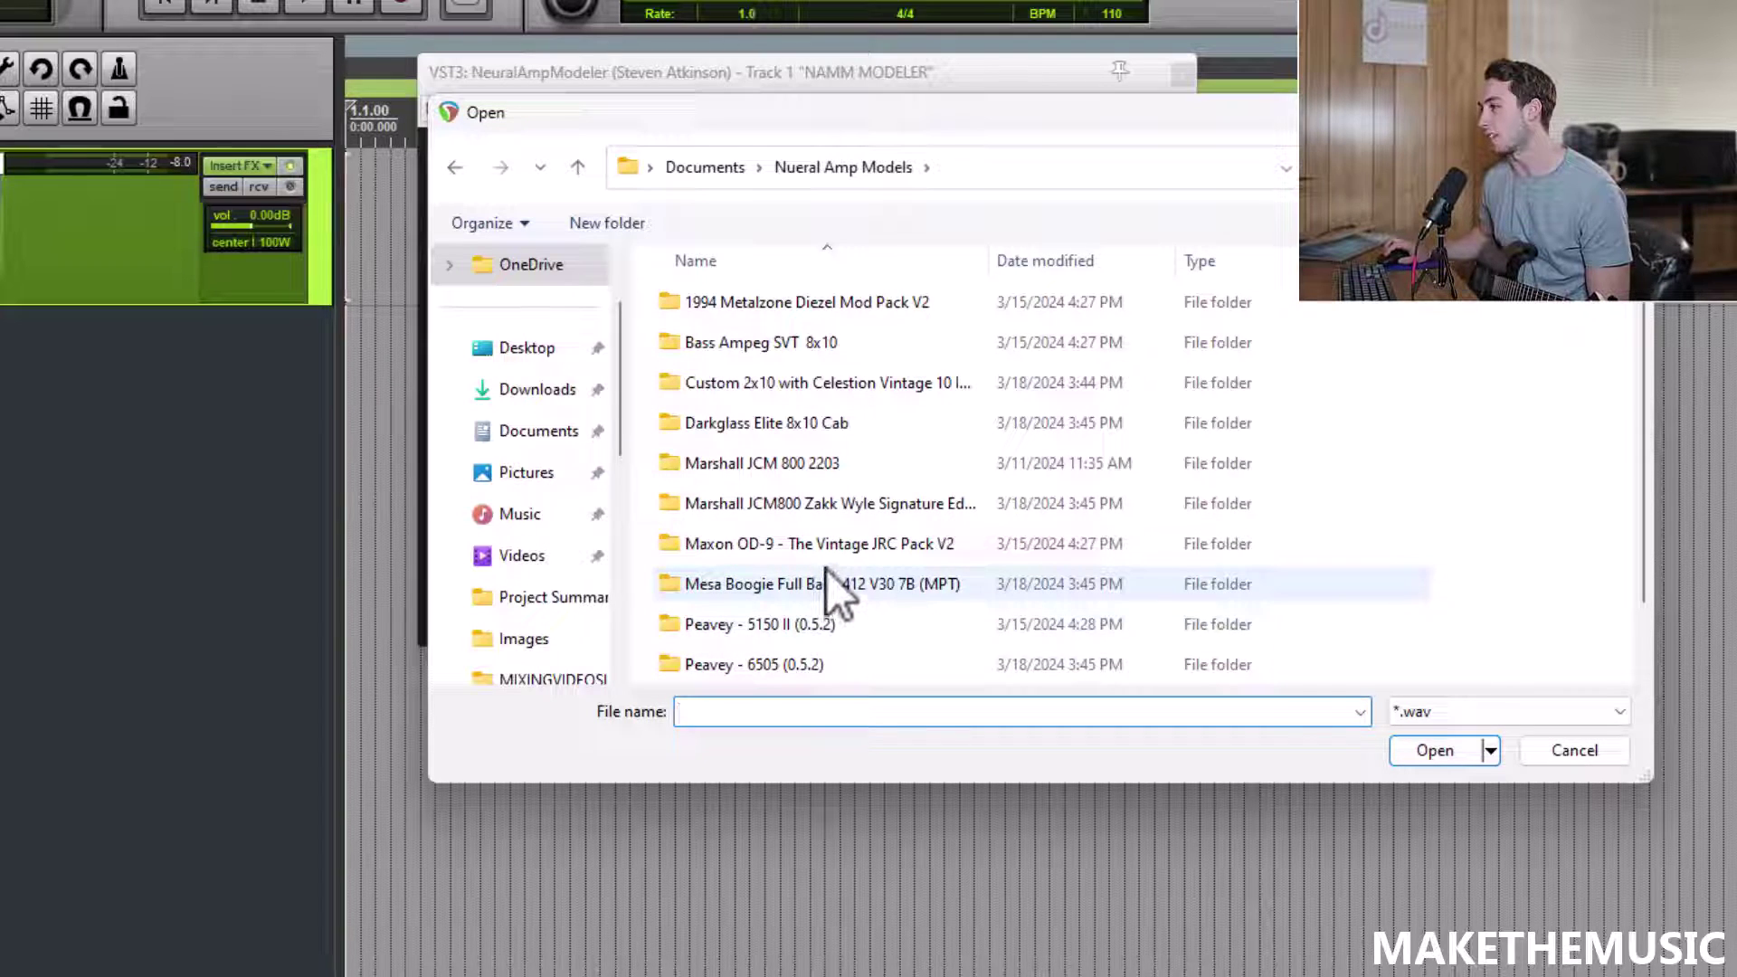
double_click(827, 385)
scroll(819, 425, "down", 5)
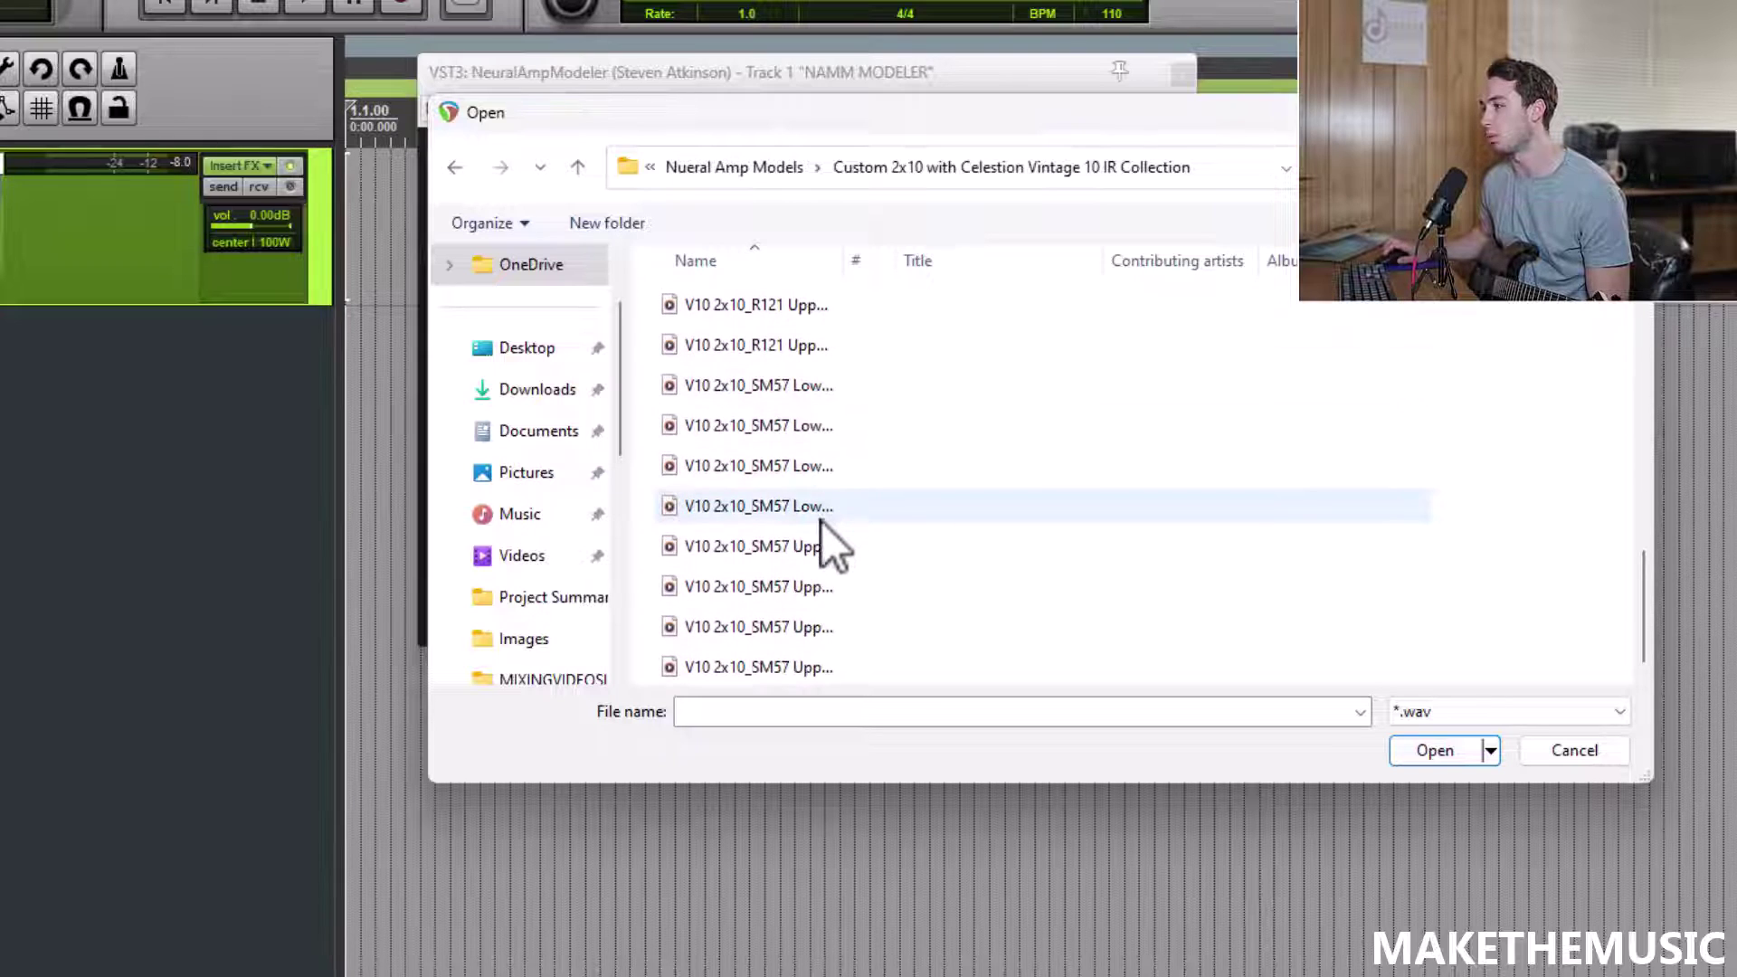
double_click(812, 560)
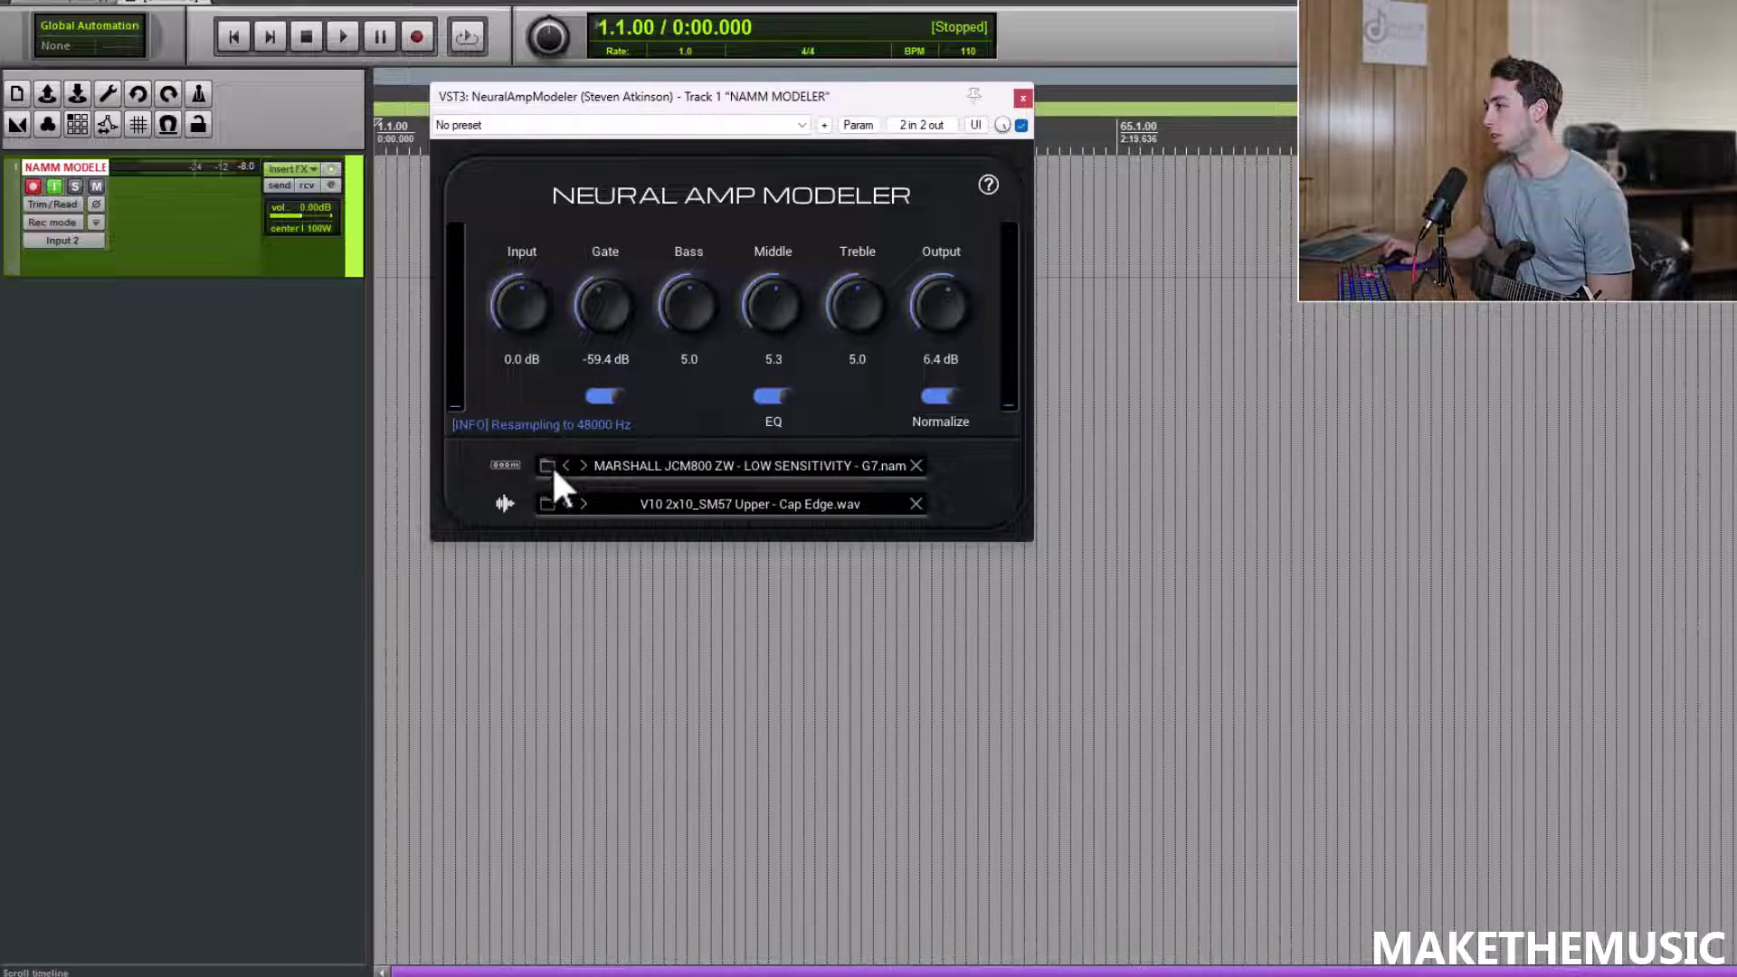
left_click(549, 465)
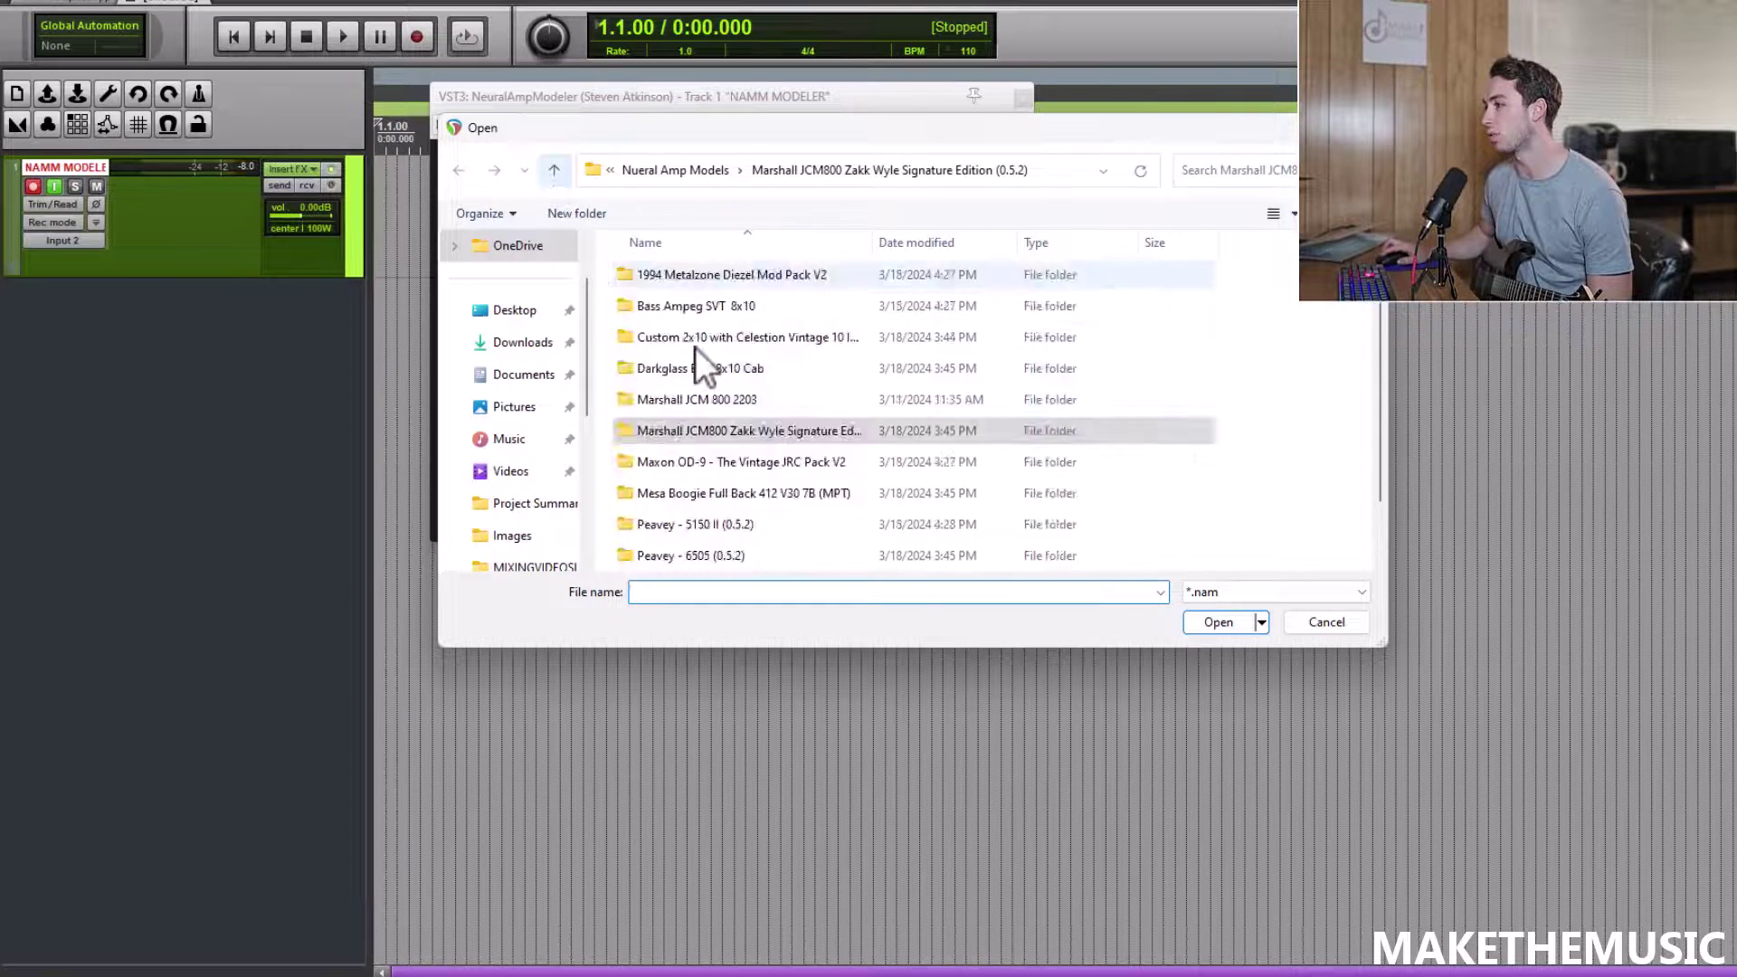
left_click(554, 170)
Step: Load Vox AC15CH Crunch Normal from the Vox AC15 folder and reset Output to 0.0 dB
scroll(729, 398, "down", 1)
double_click(682, 562)
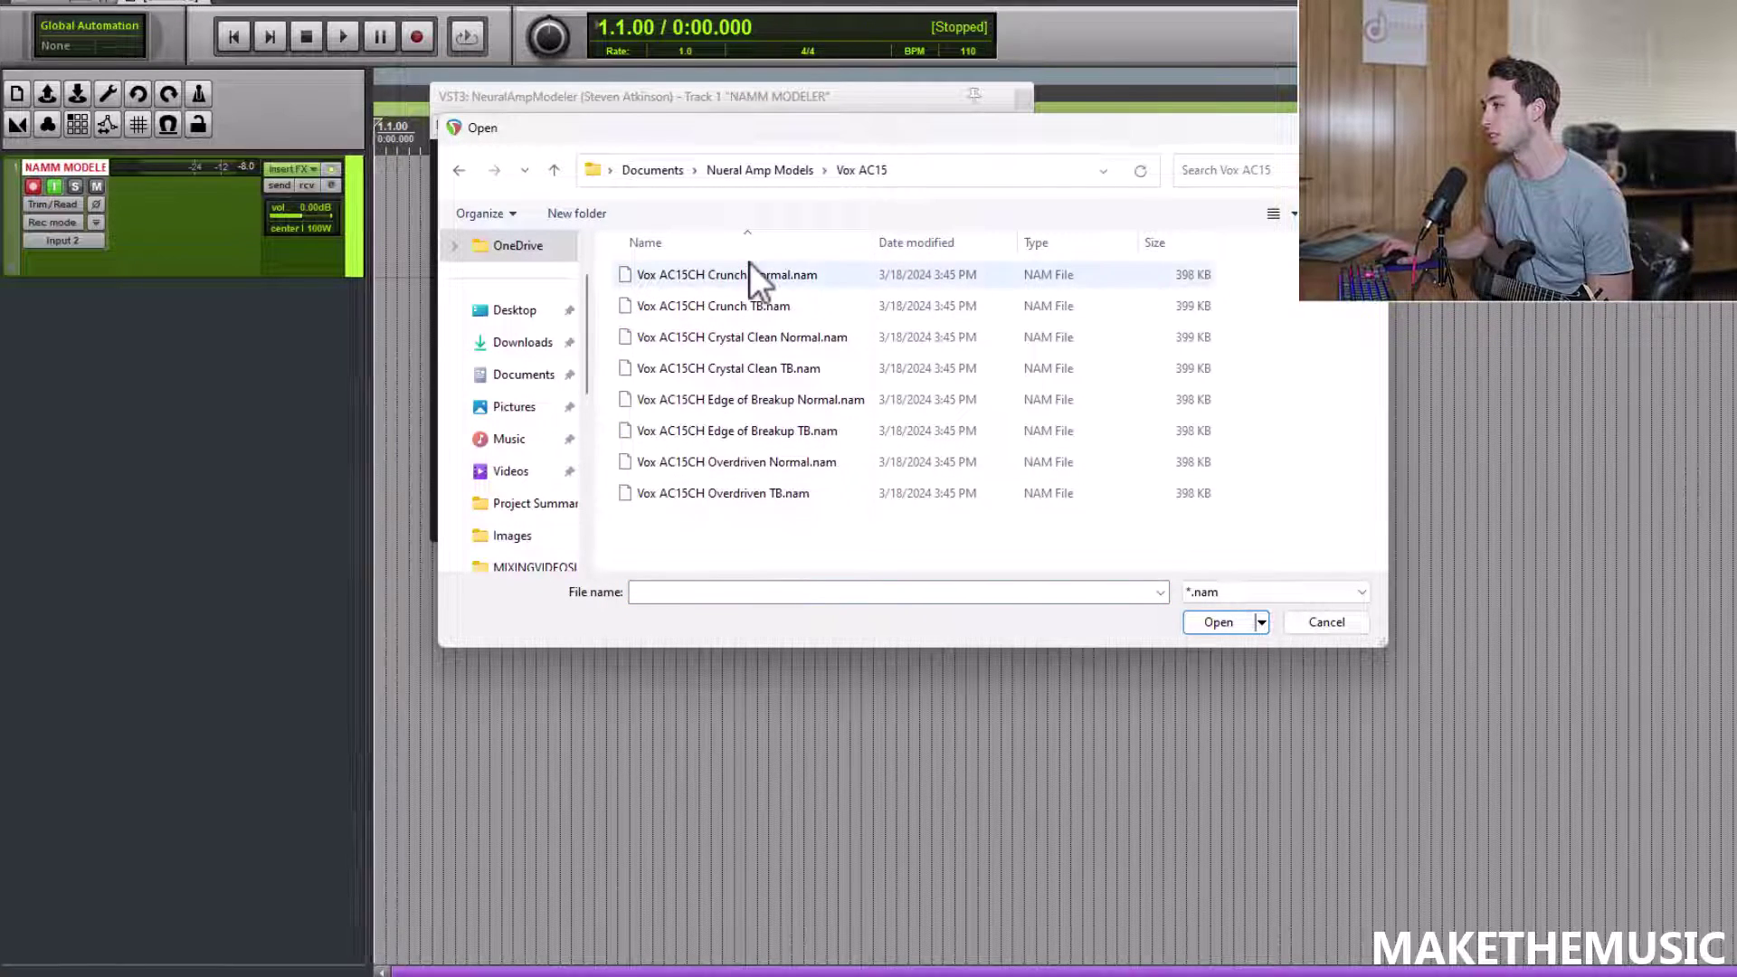
double_click(790, 276)
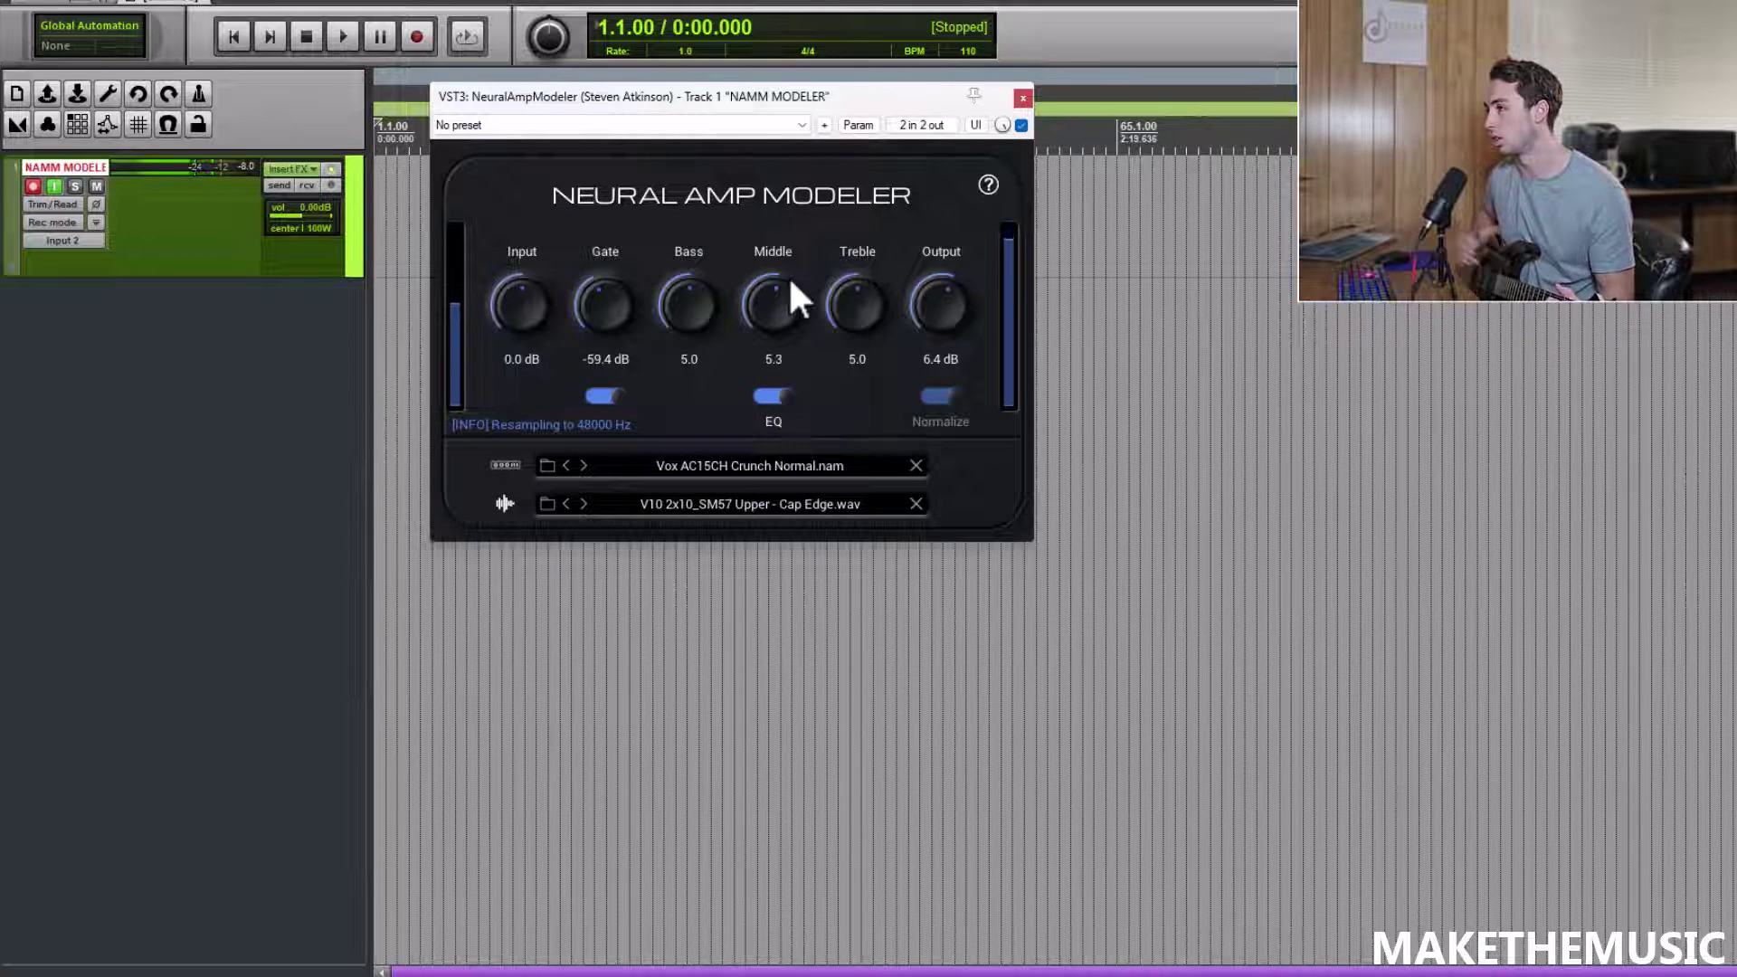
left_click_drag(975, 304, 975, 362)
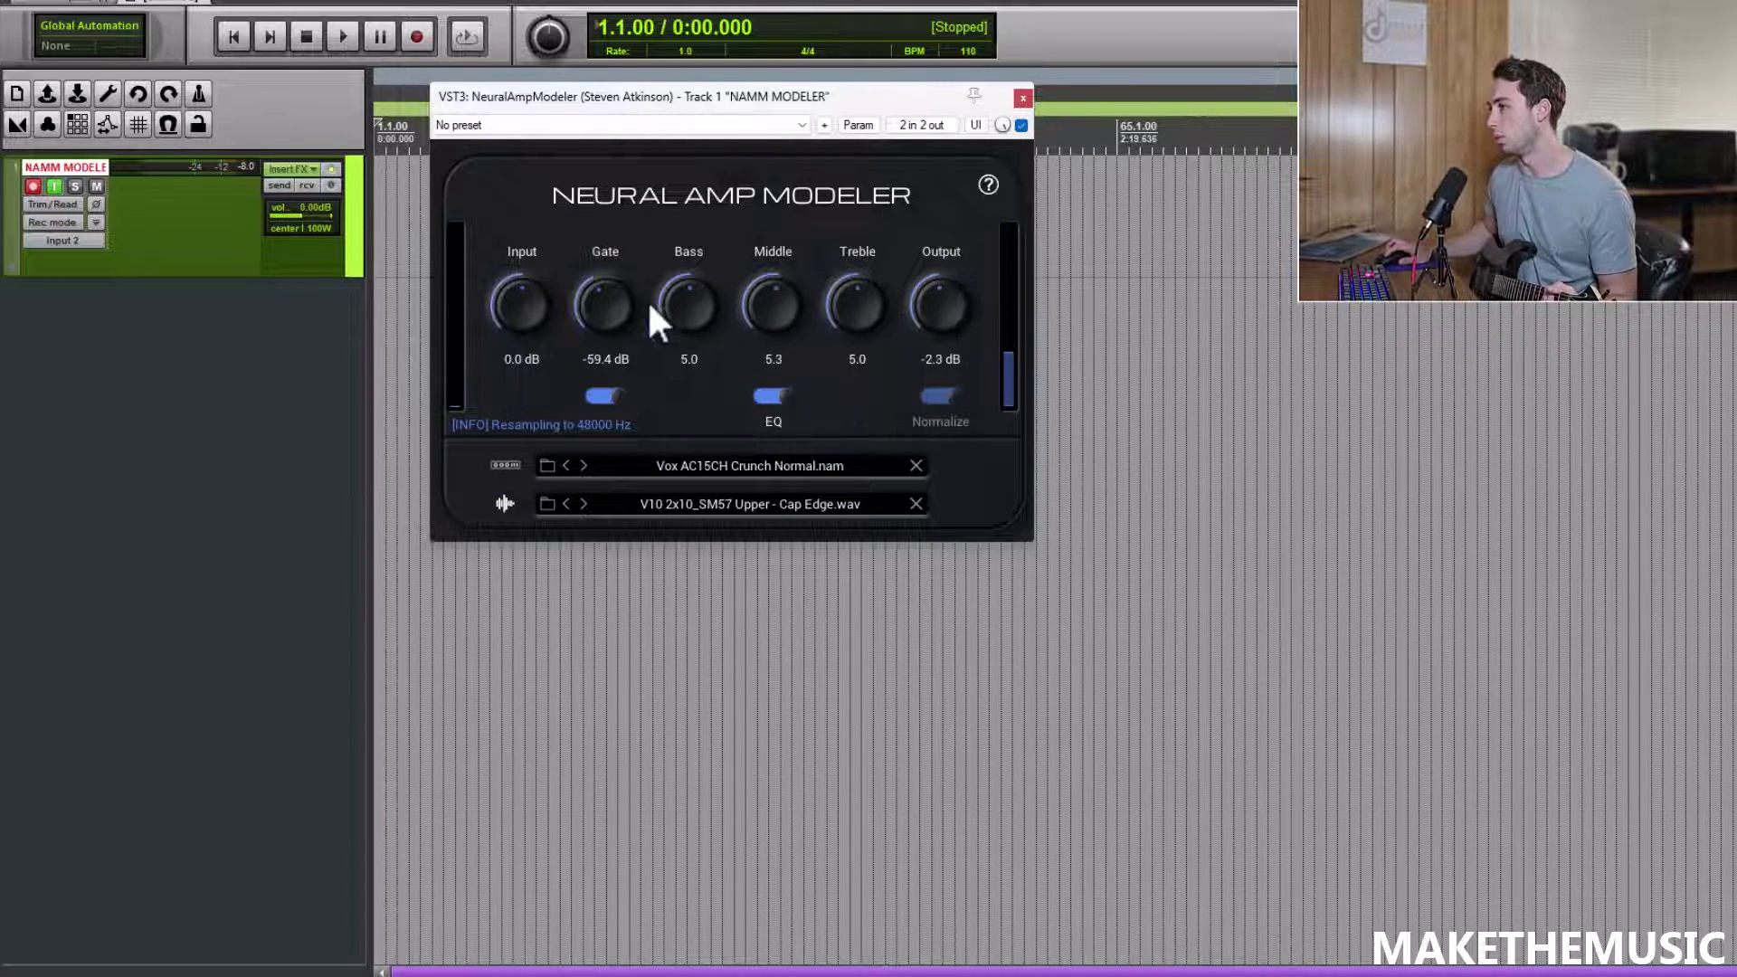
scroll(947, 309, "down", 10)
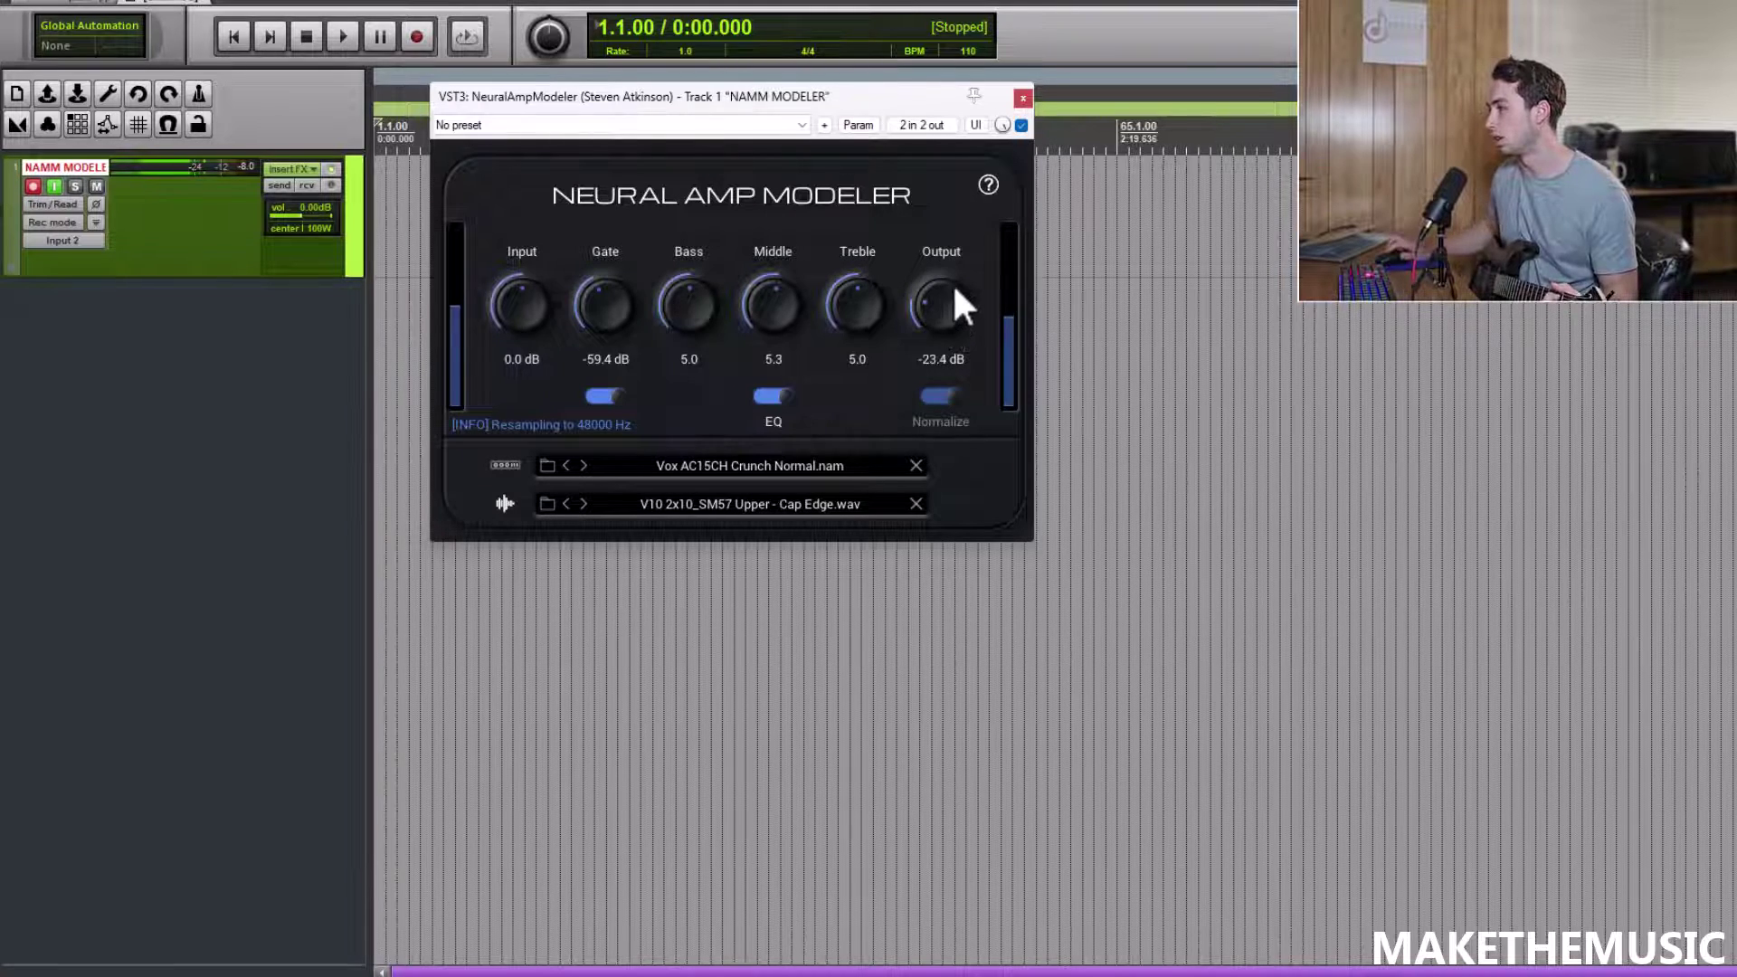
scroll(952, 307, "up", 11)
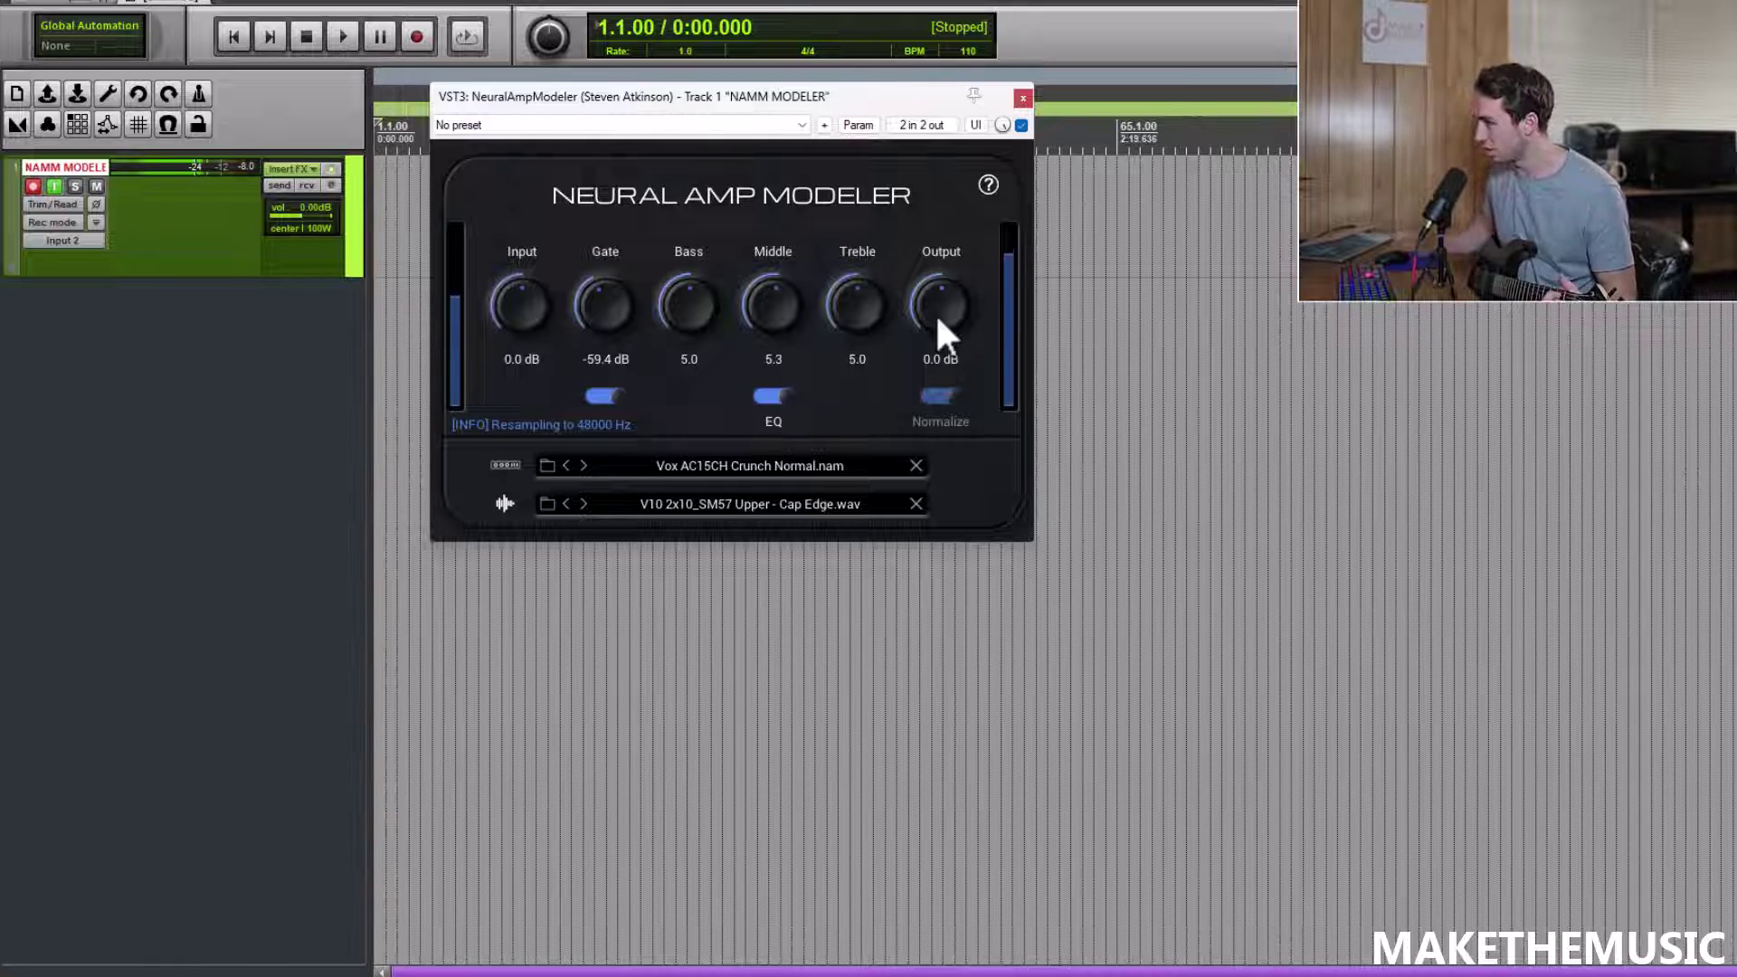
Step: Pair Vox AC15CH Overdriven Normal with the MD421 Upper - Cap IR; set Gate -56.0 dB, Bass 5.2
left_click(706, 499)
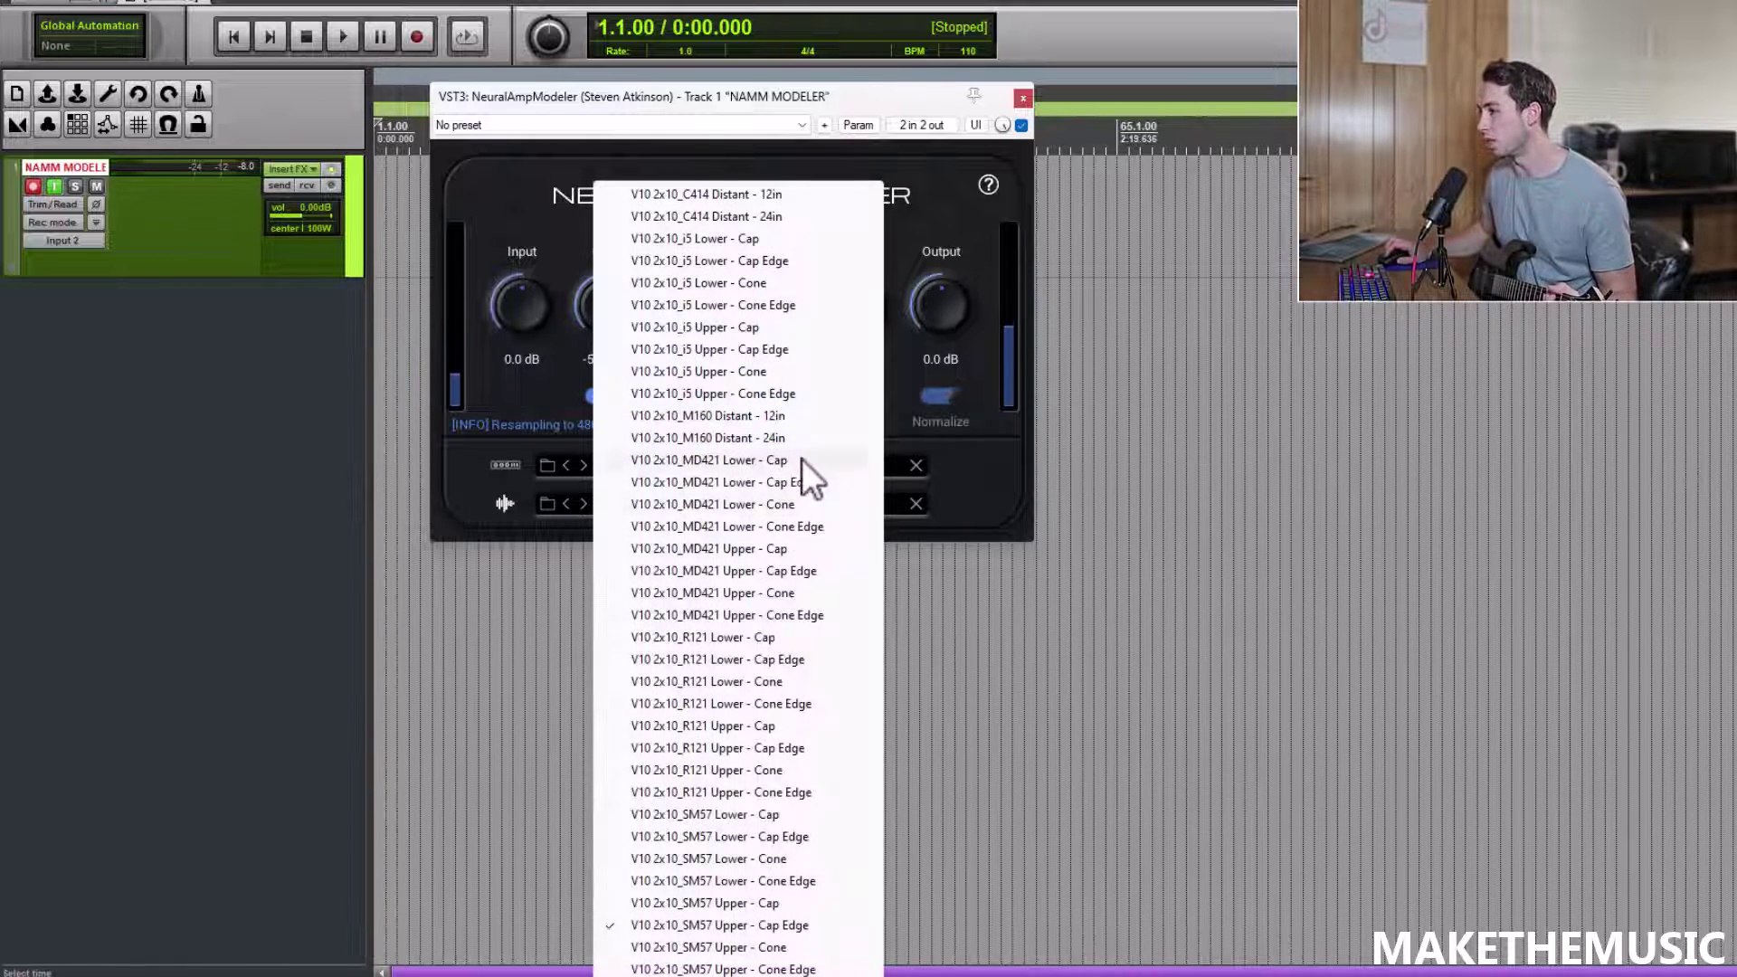
left_click(783, 546)
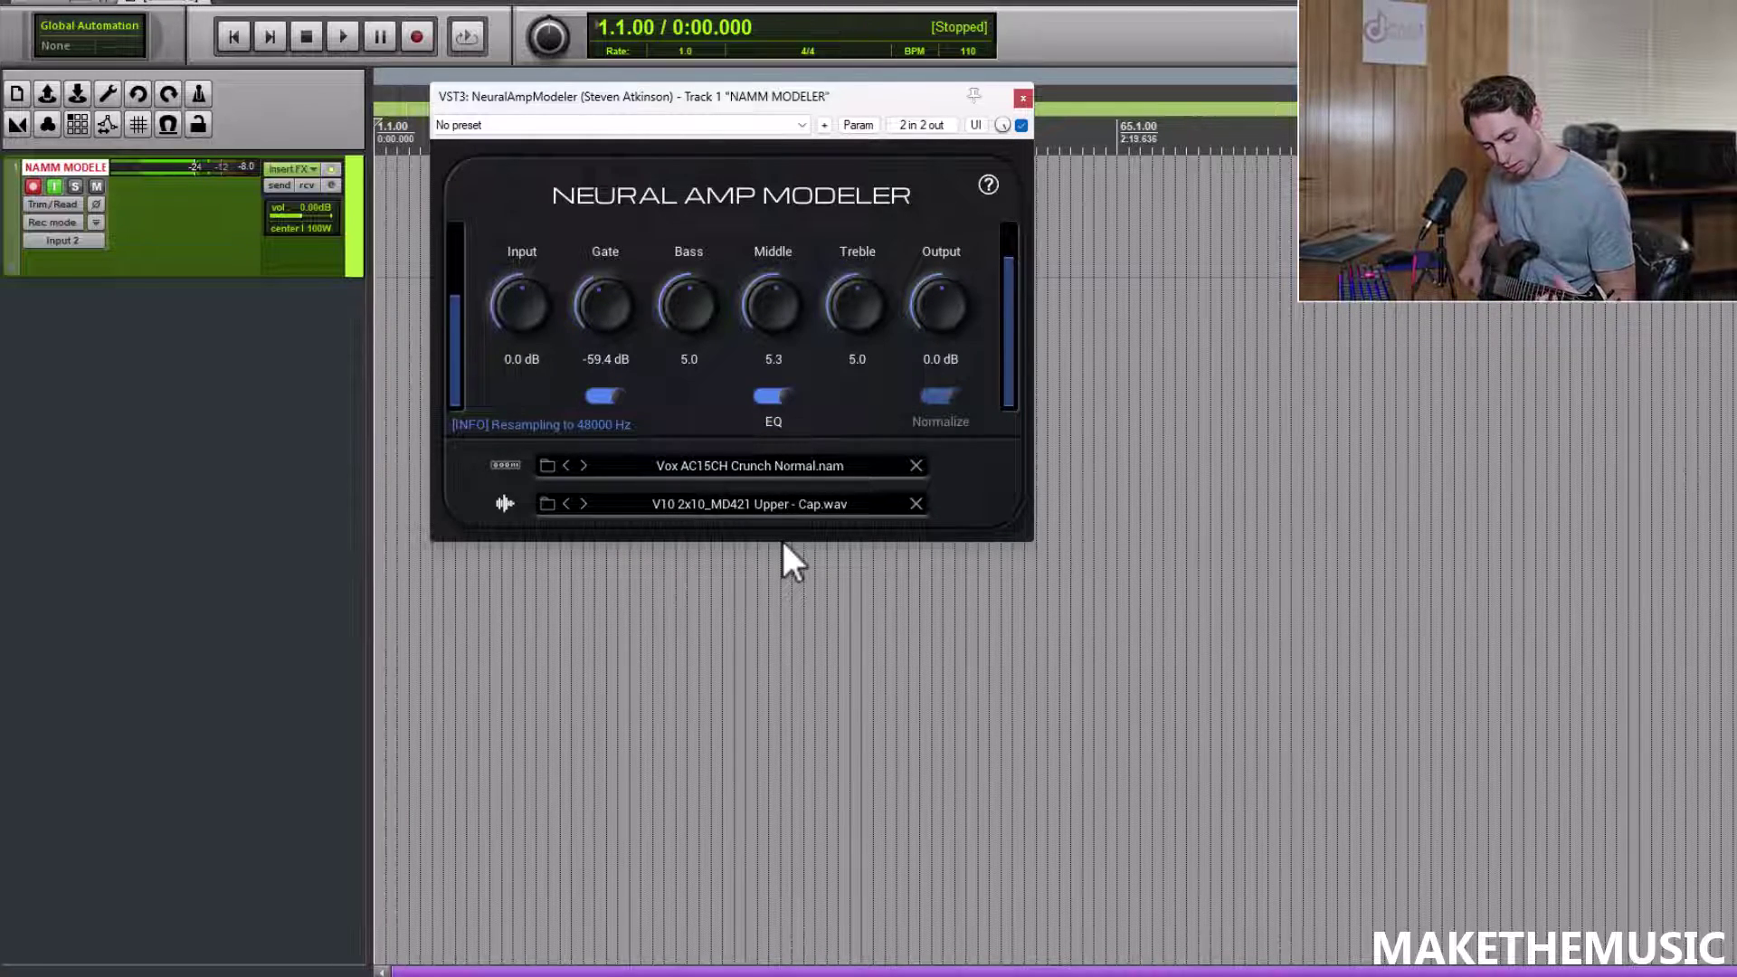
left_click(806, 464)
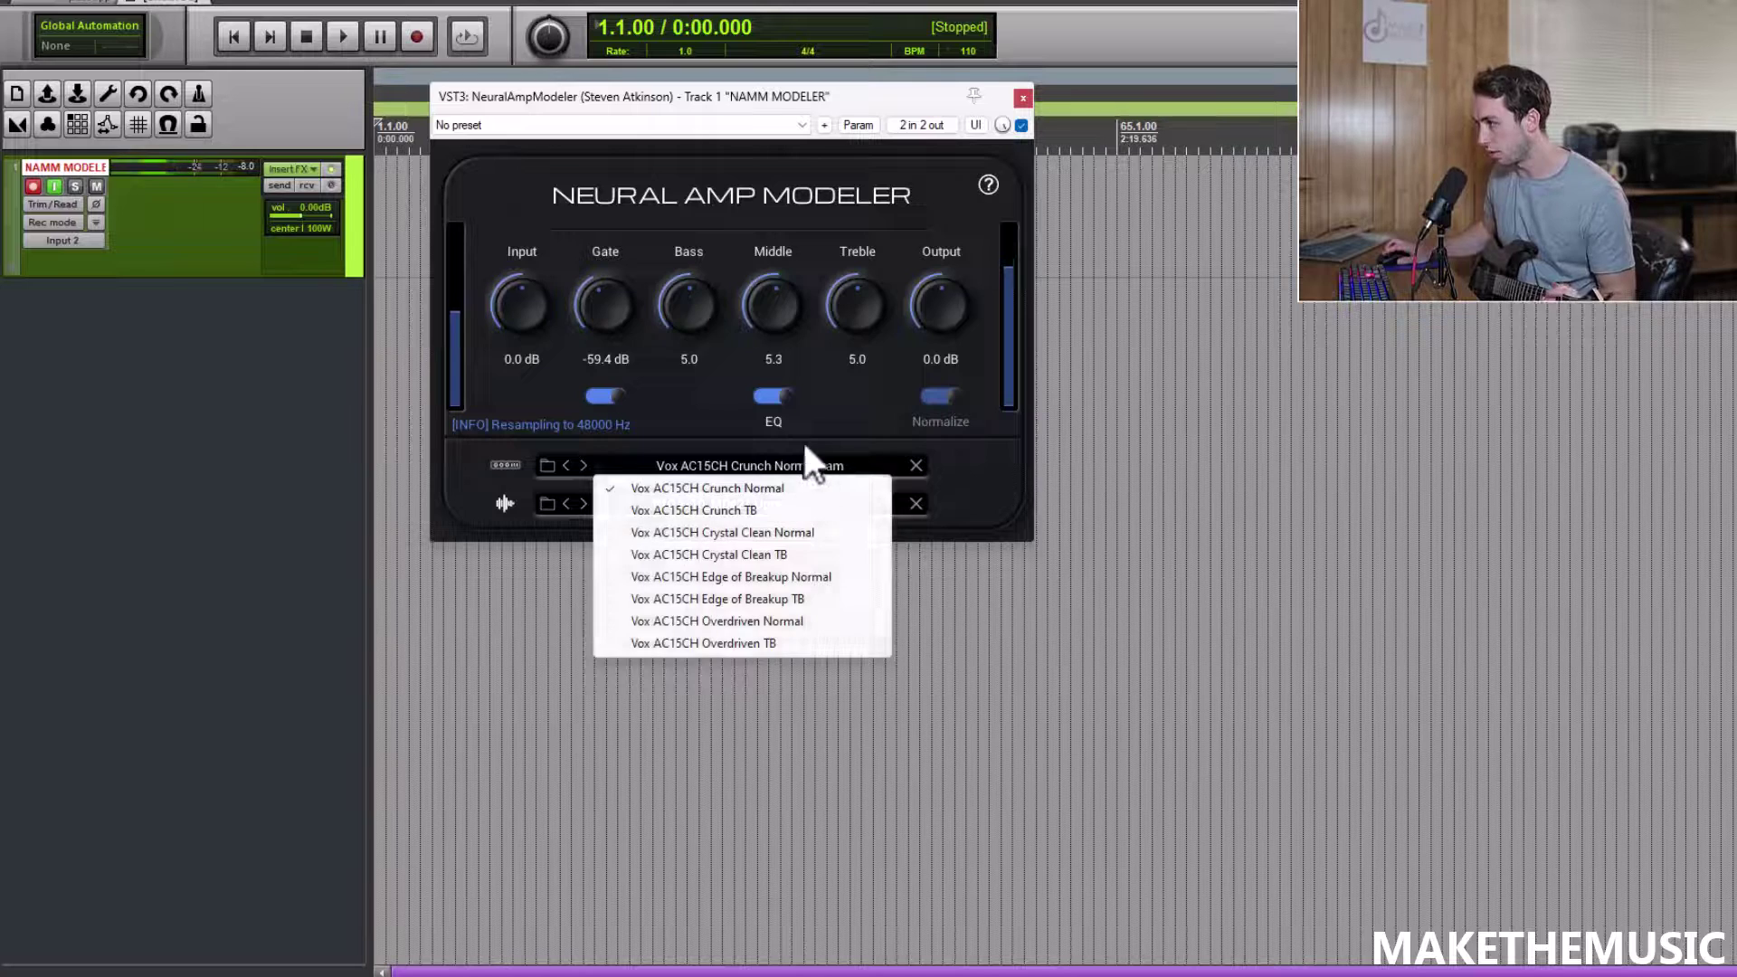
left_click(782, 623)
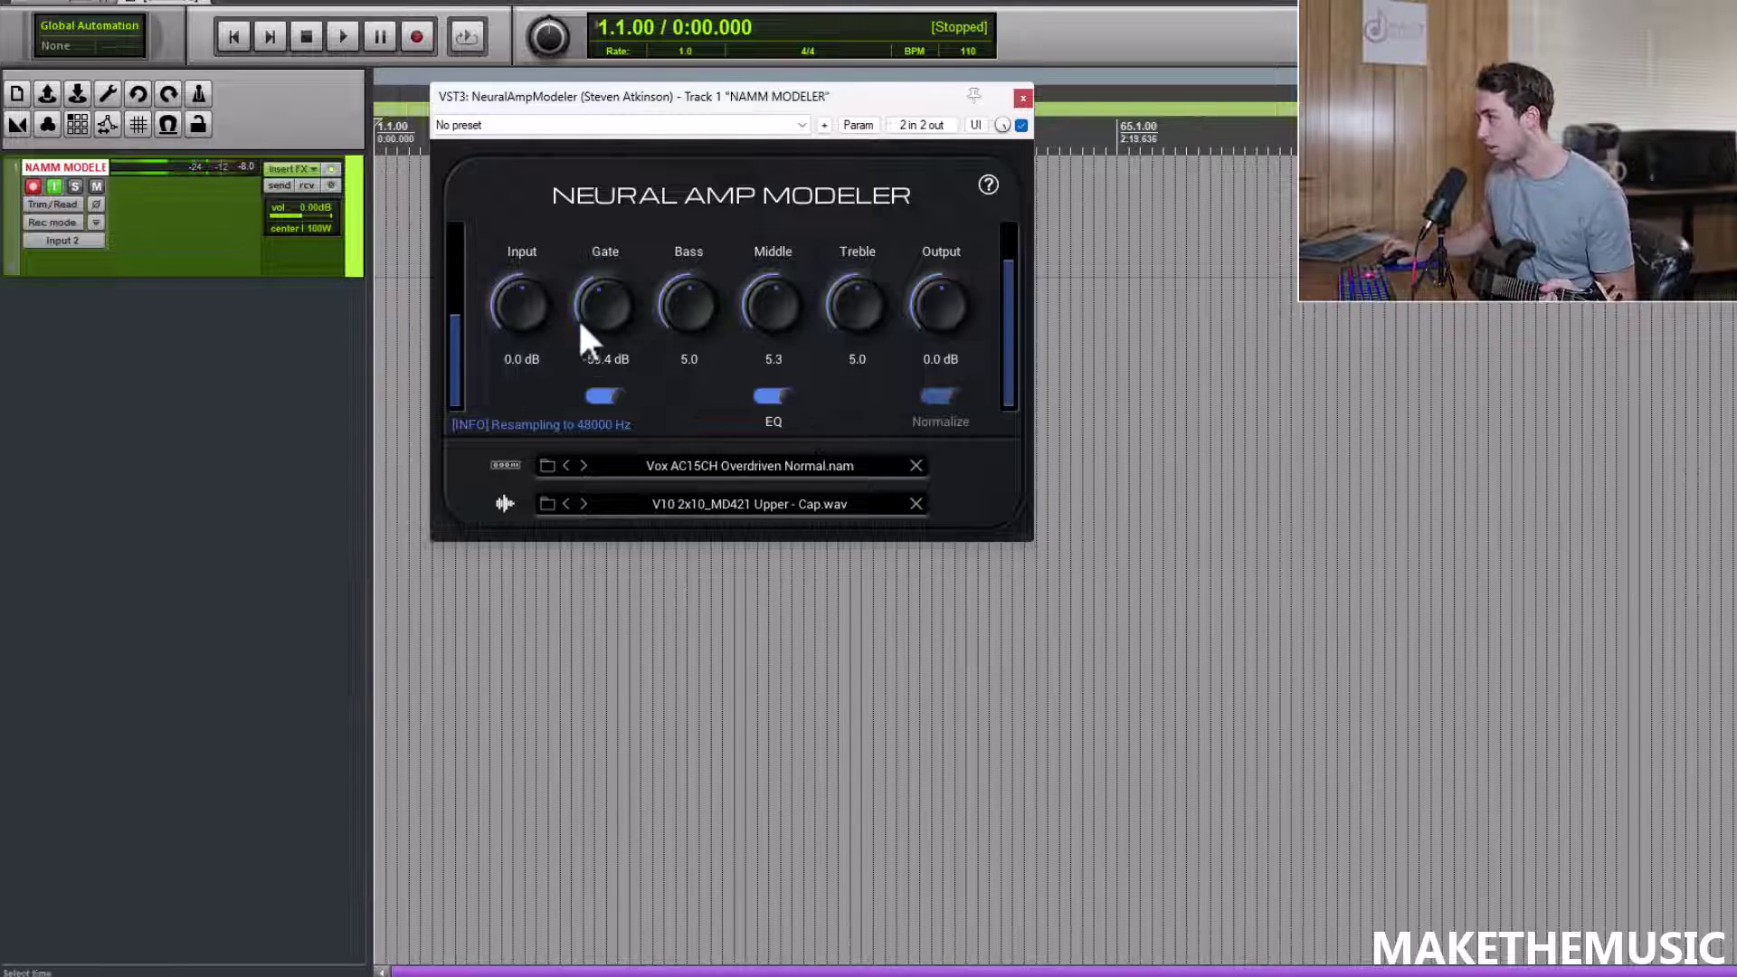
left_click_drag(578, 317, 794, 319)
left_click_drag(698, 291, 697, 264)
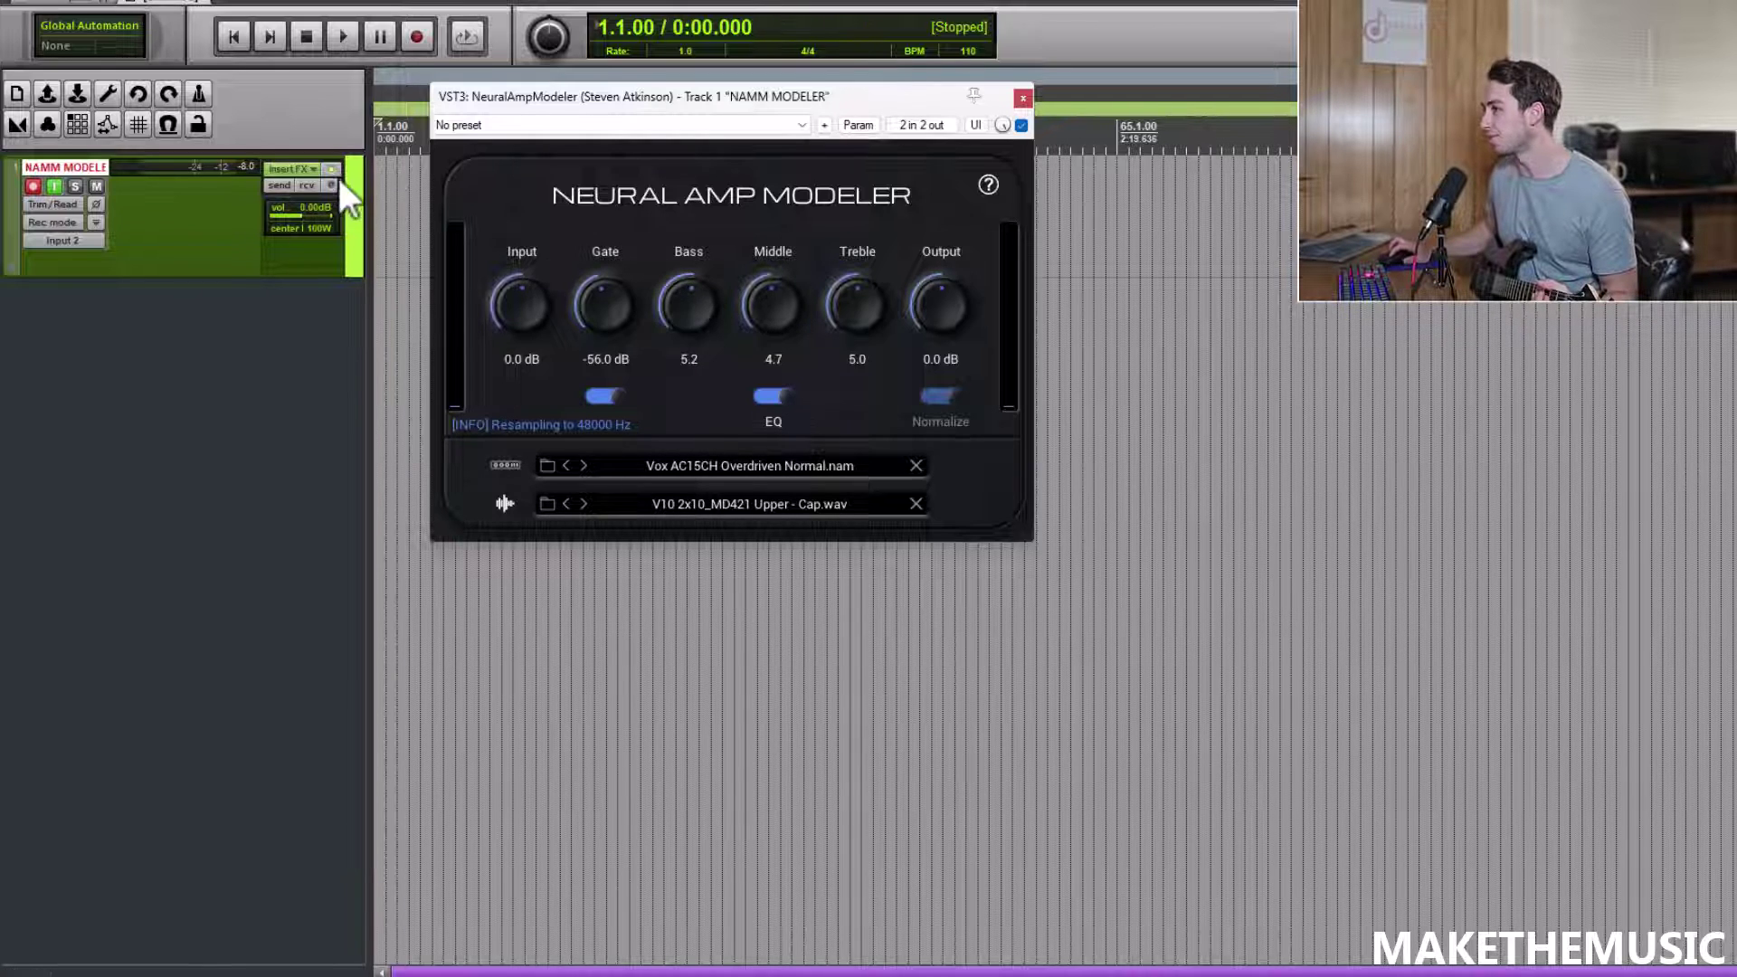
Step: Load the Peavey 5150 II CLEAN B0 G1.0 .nam model and raise Output to 16.9 dB
left_click(547, 466)
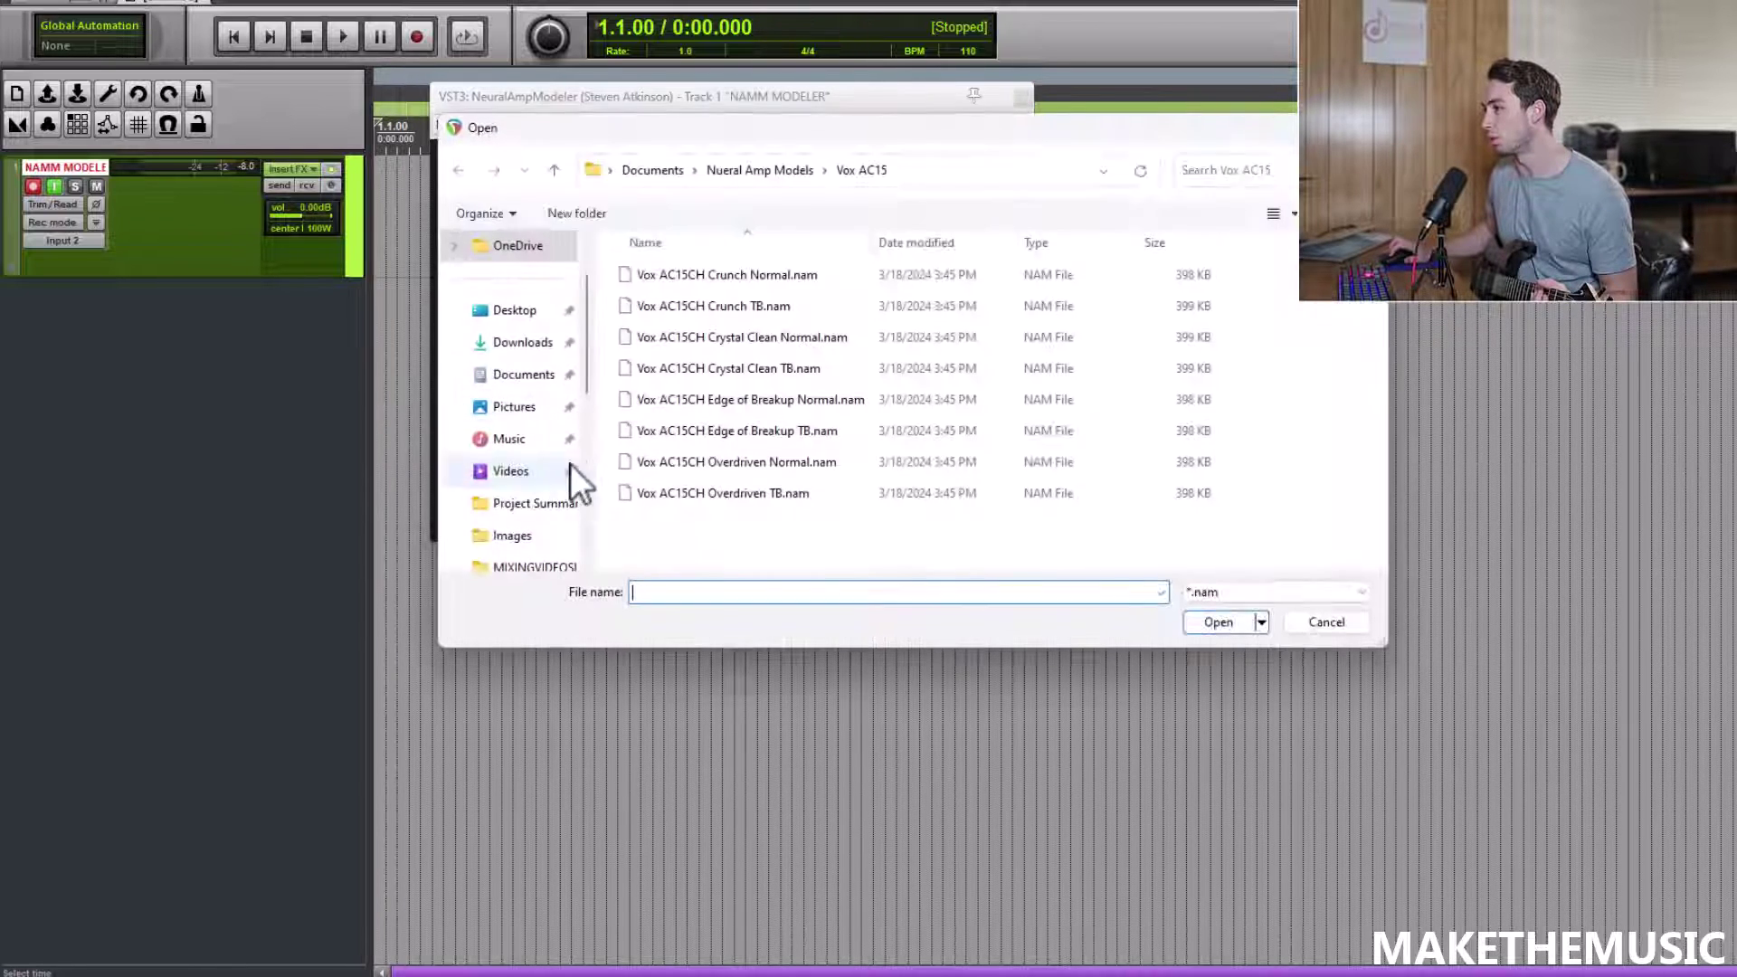
left_click(554, 170)
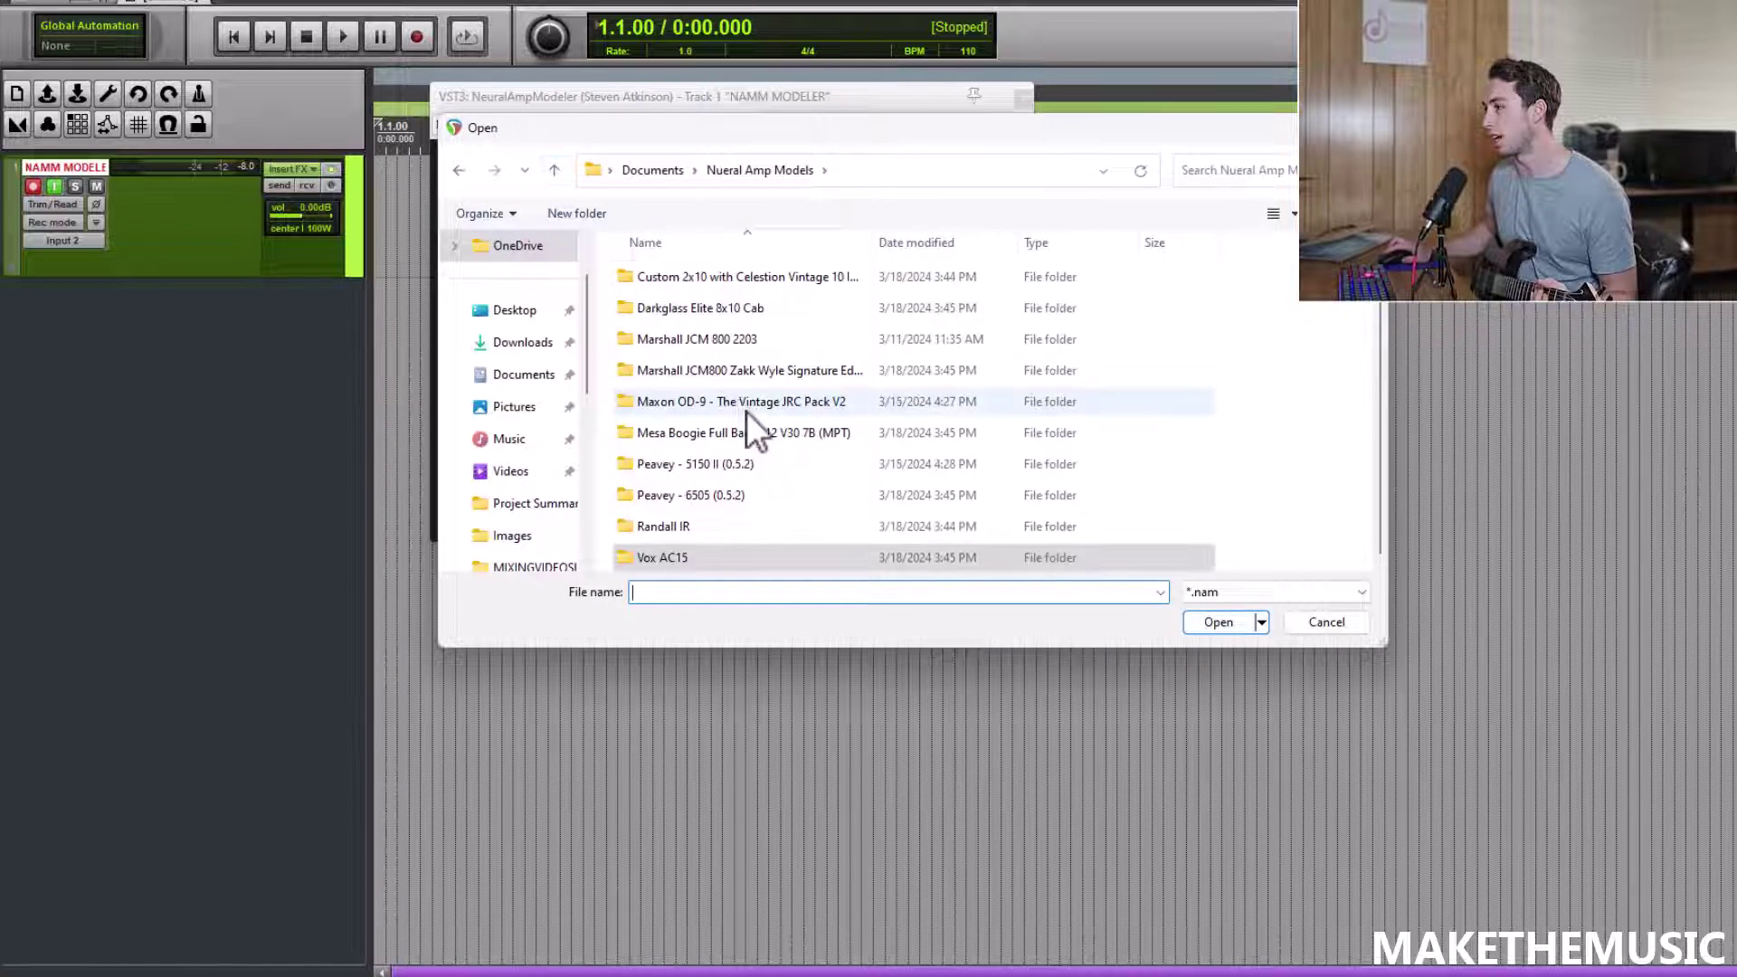
double_click(724, 464)
double_click(740, 276)
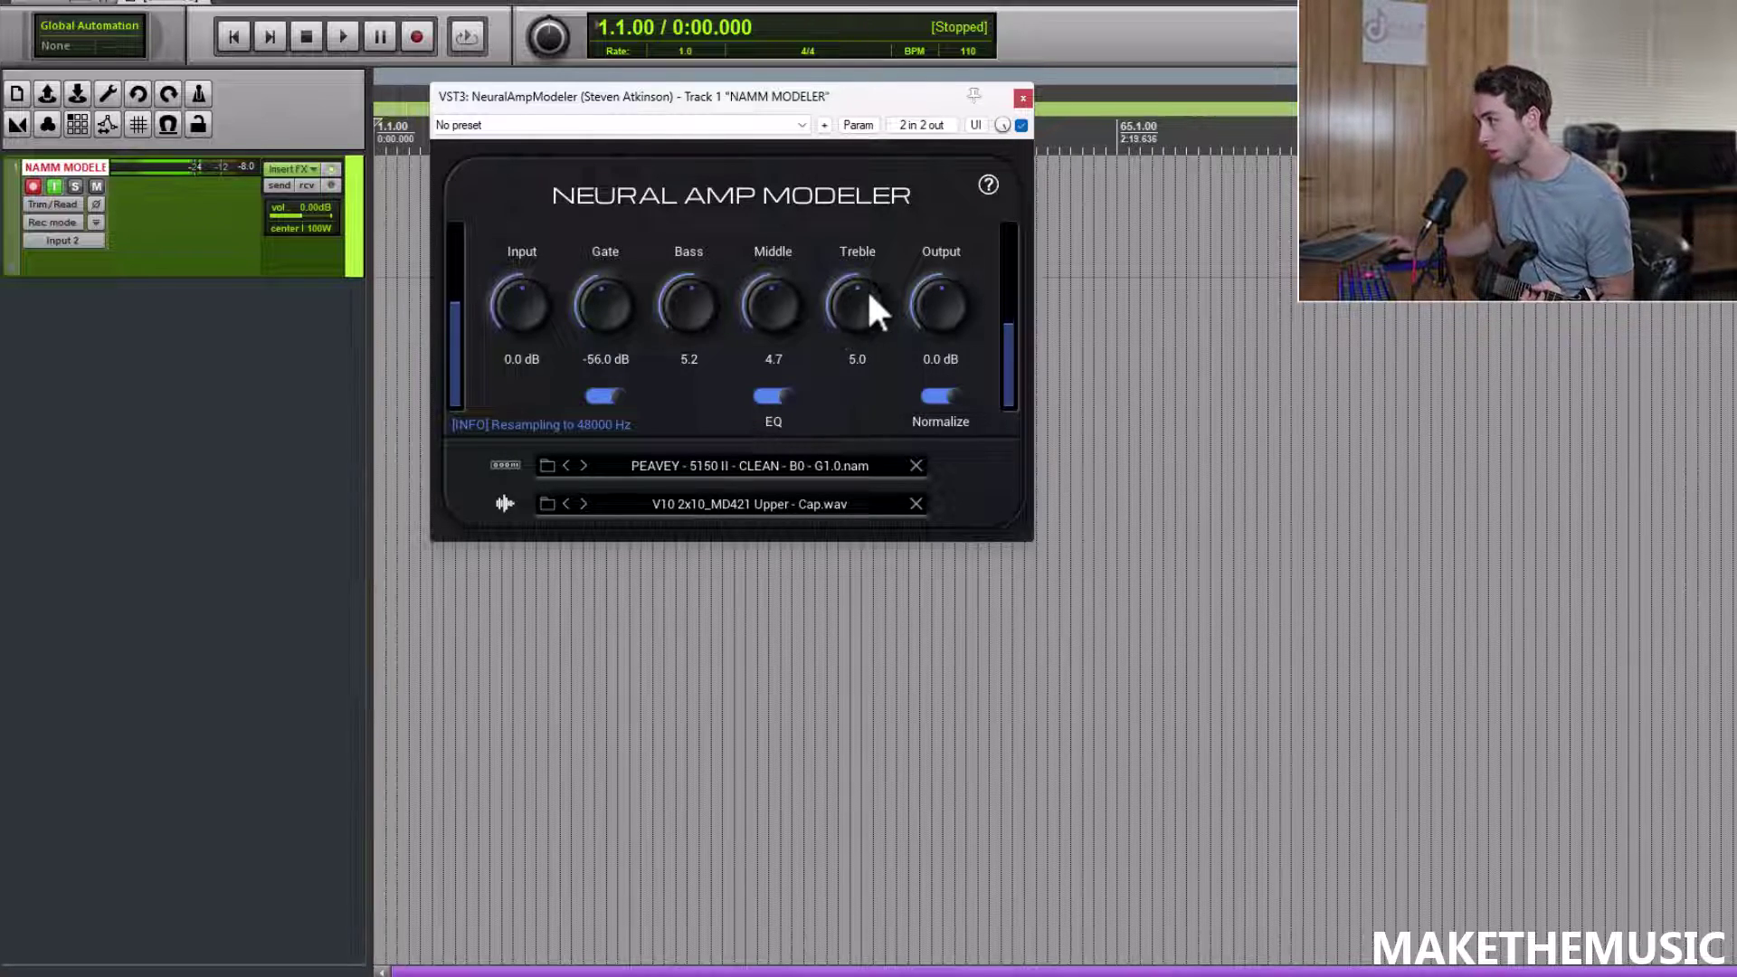
left_click_drag(937, 312, 936, 262)
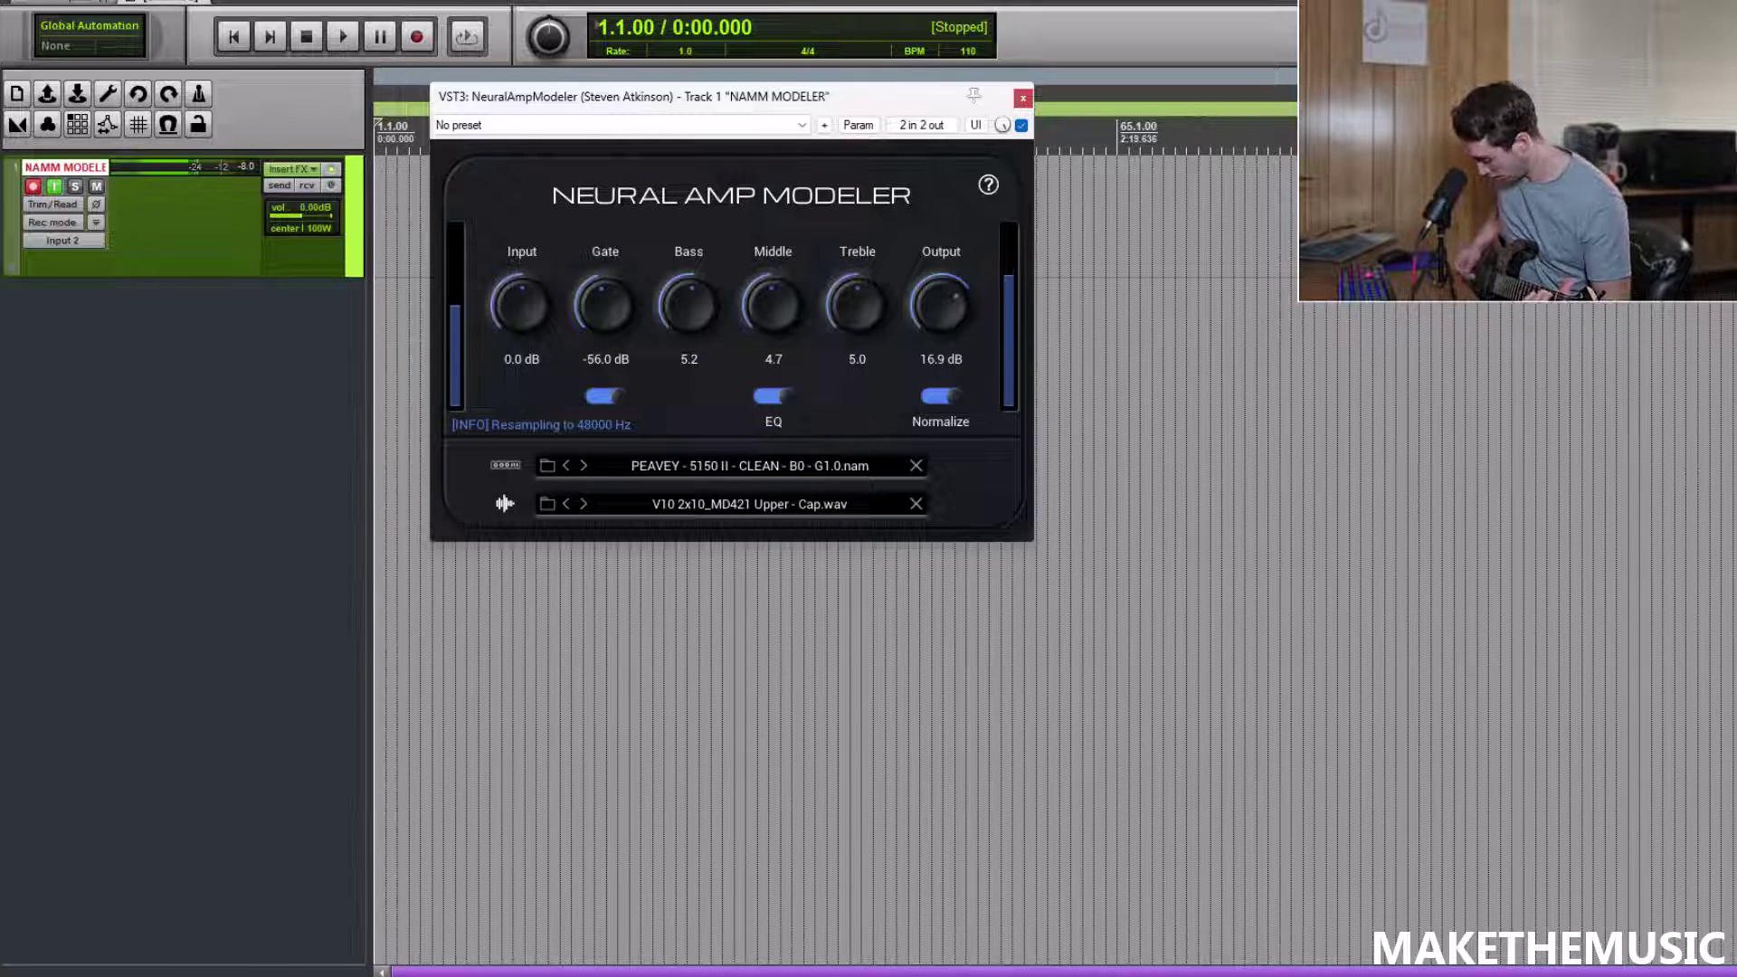
left_click(823, 463)
scroll(746, 488, "down", 4)
scroll(746, 489, "down", 4)
scroll(617, 796, "down", 4)
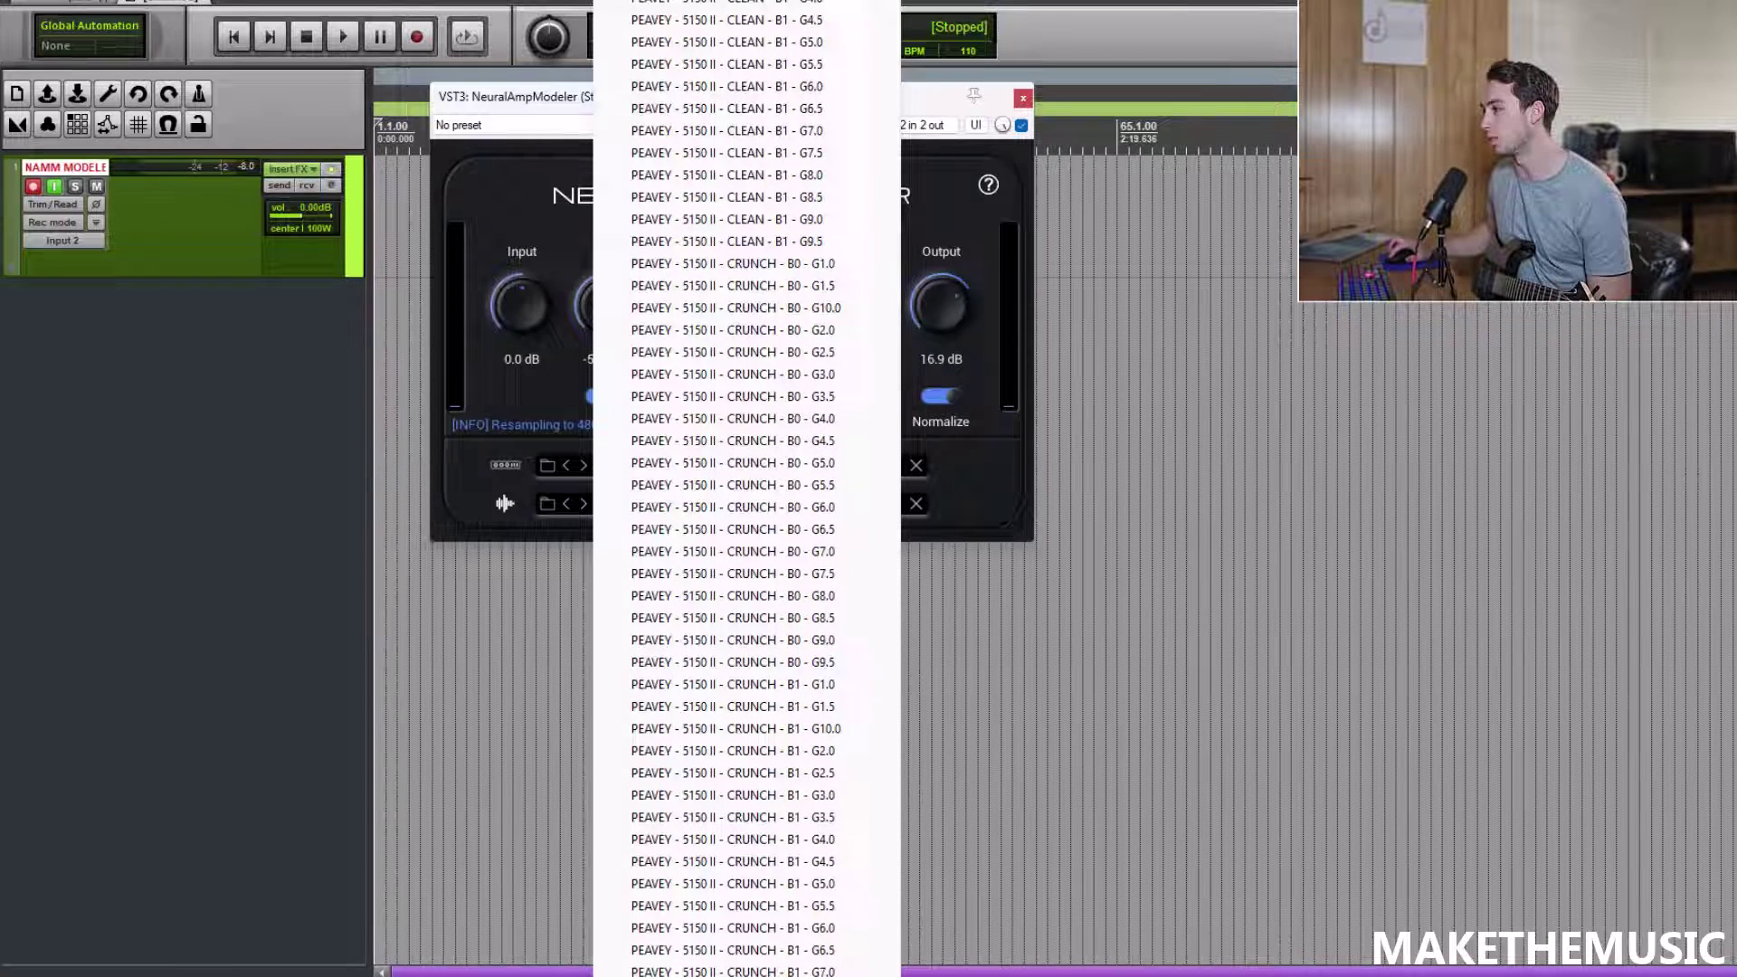
left_click(540, 477)
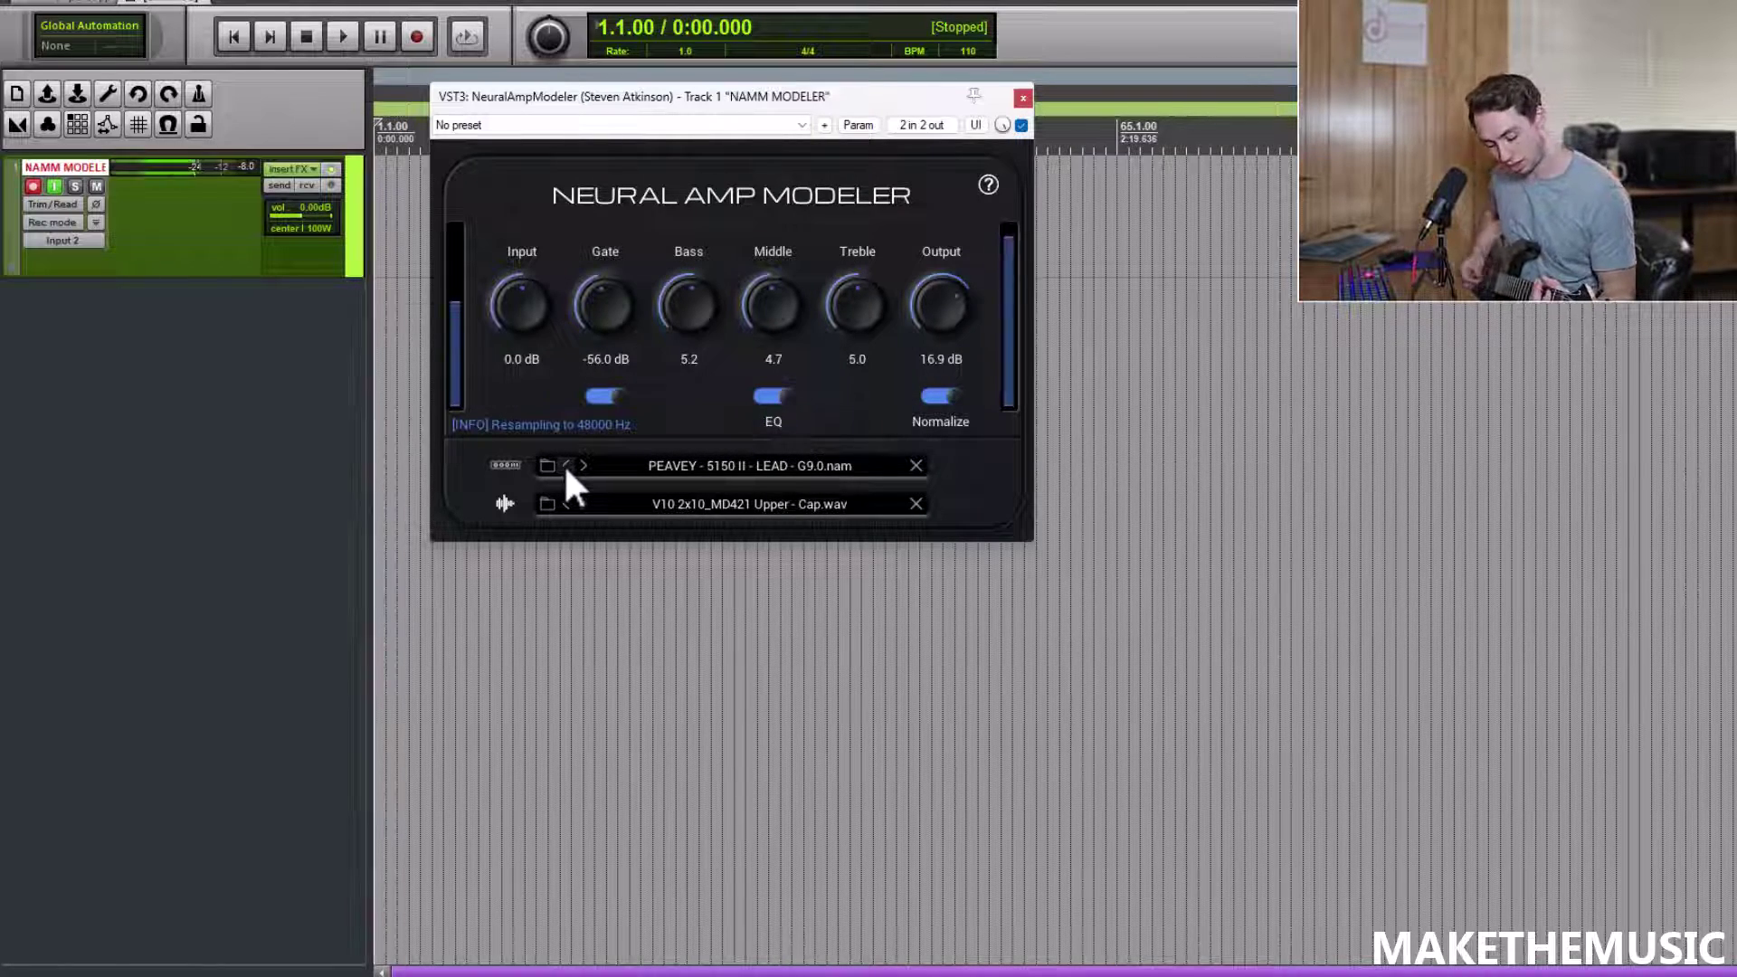
left_click_drag(939, 306, 940, 362)
left_click_drag(922, 302, 923, 266)
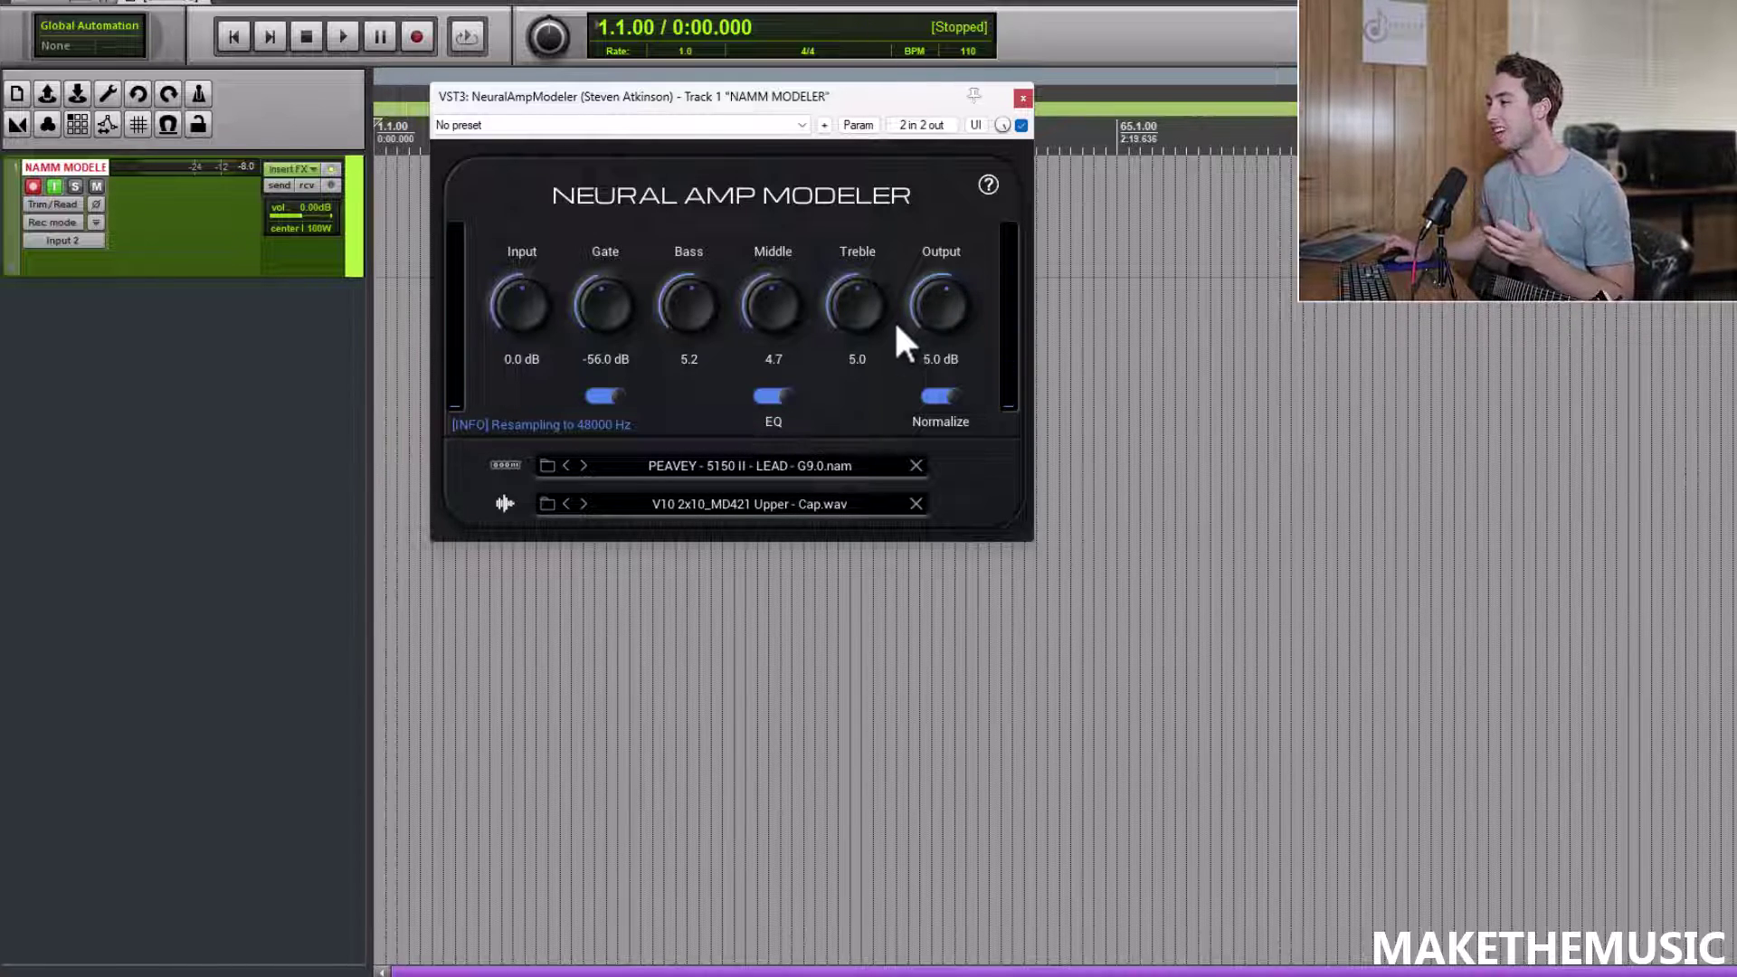
Step: Try ReaDelay with the 'stock - vocal slapback' preset and Wet at -5.3, then remove it
left_click(304, 169)
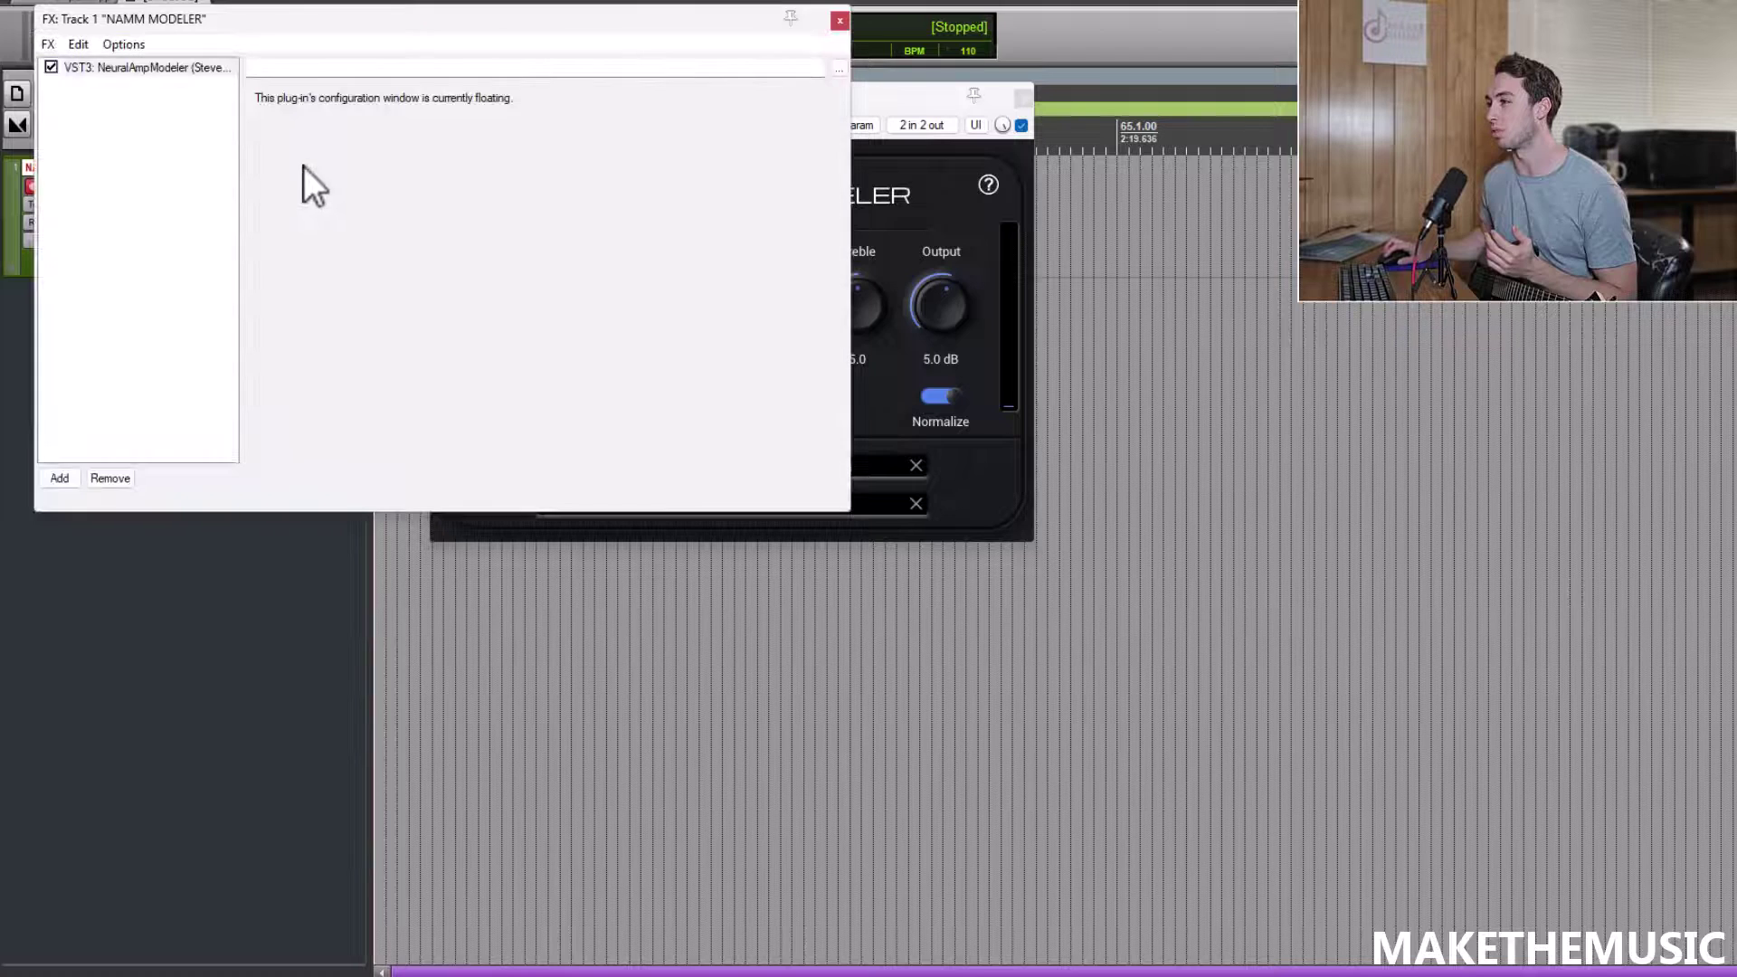
left_click(57, 484)
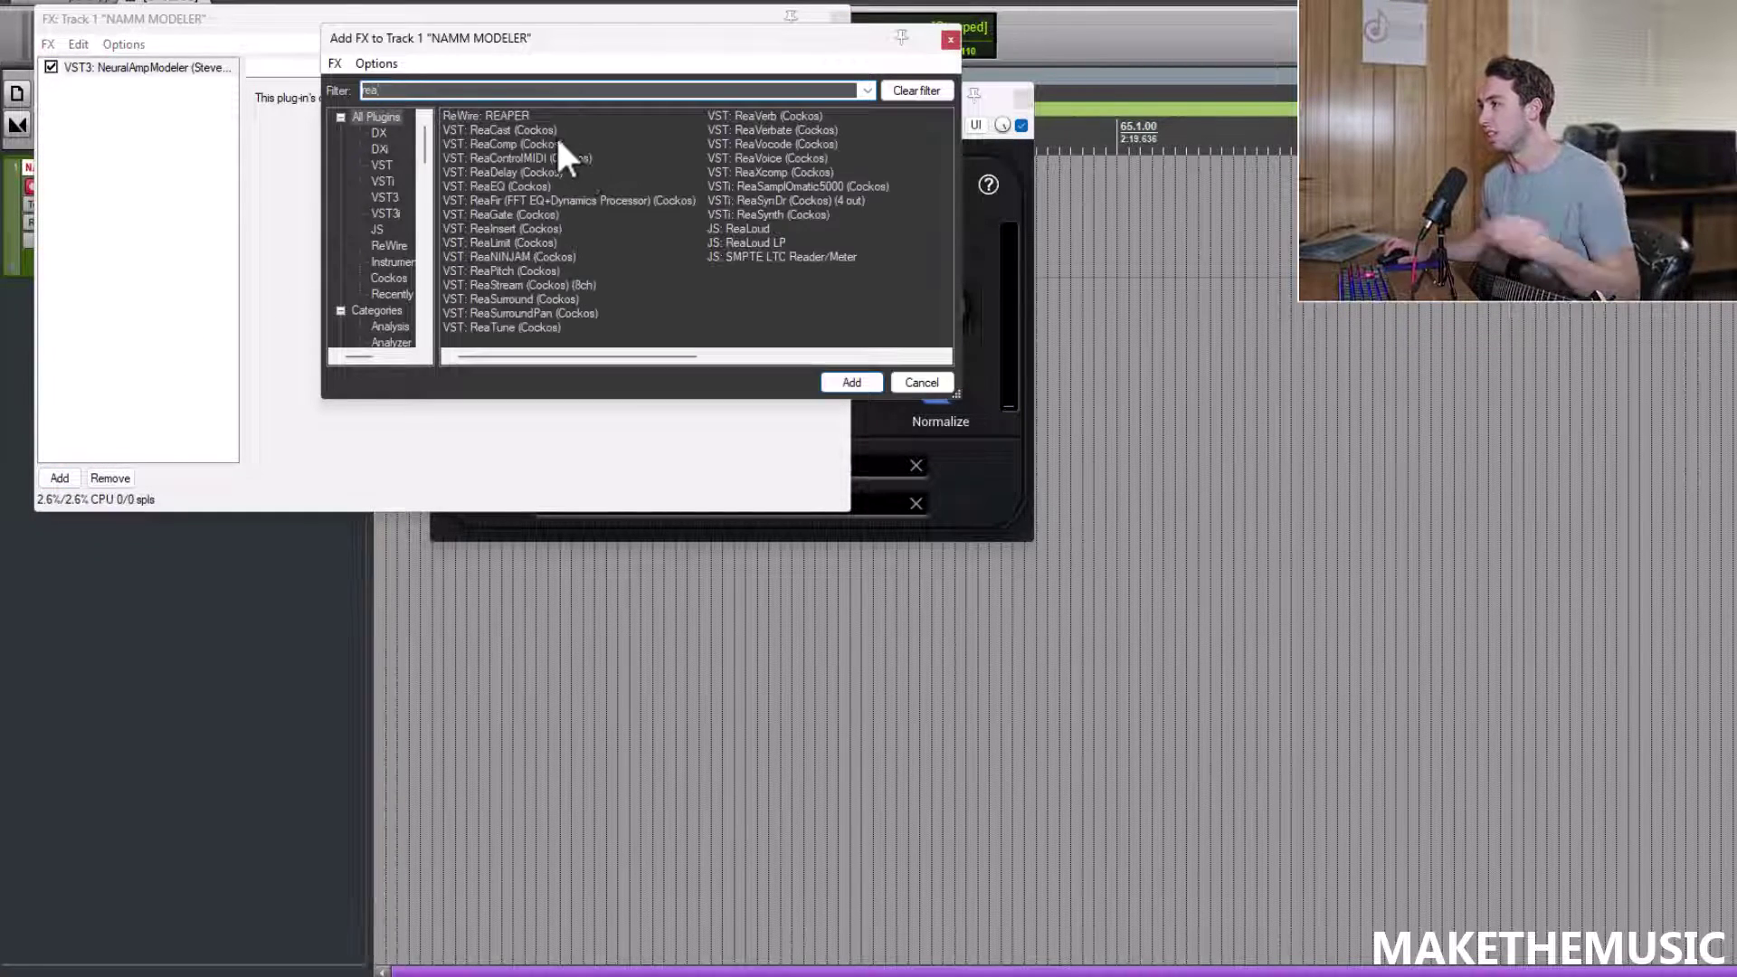
double_click(501, 172)
left_click(539, 155)
left_click(568, 216)
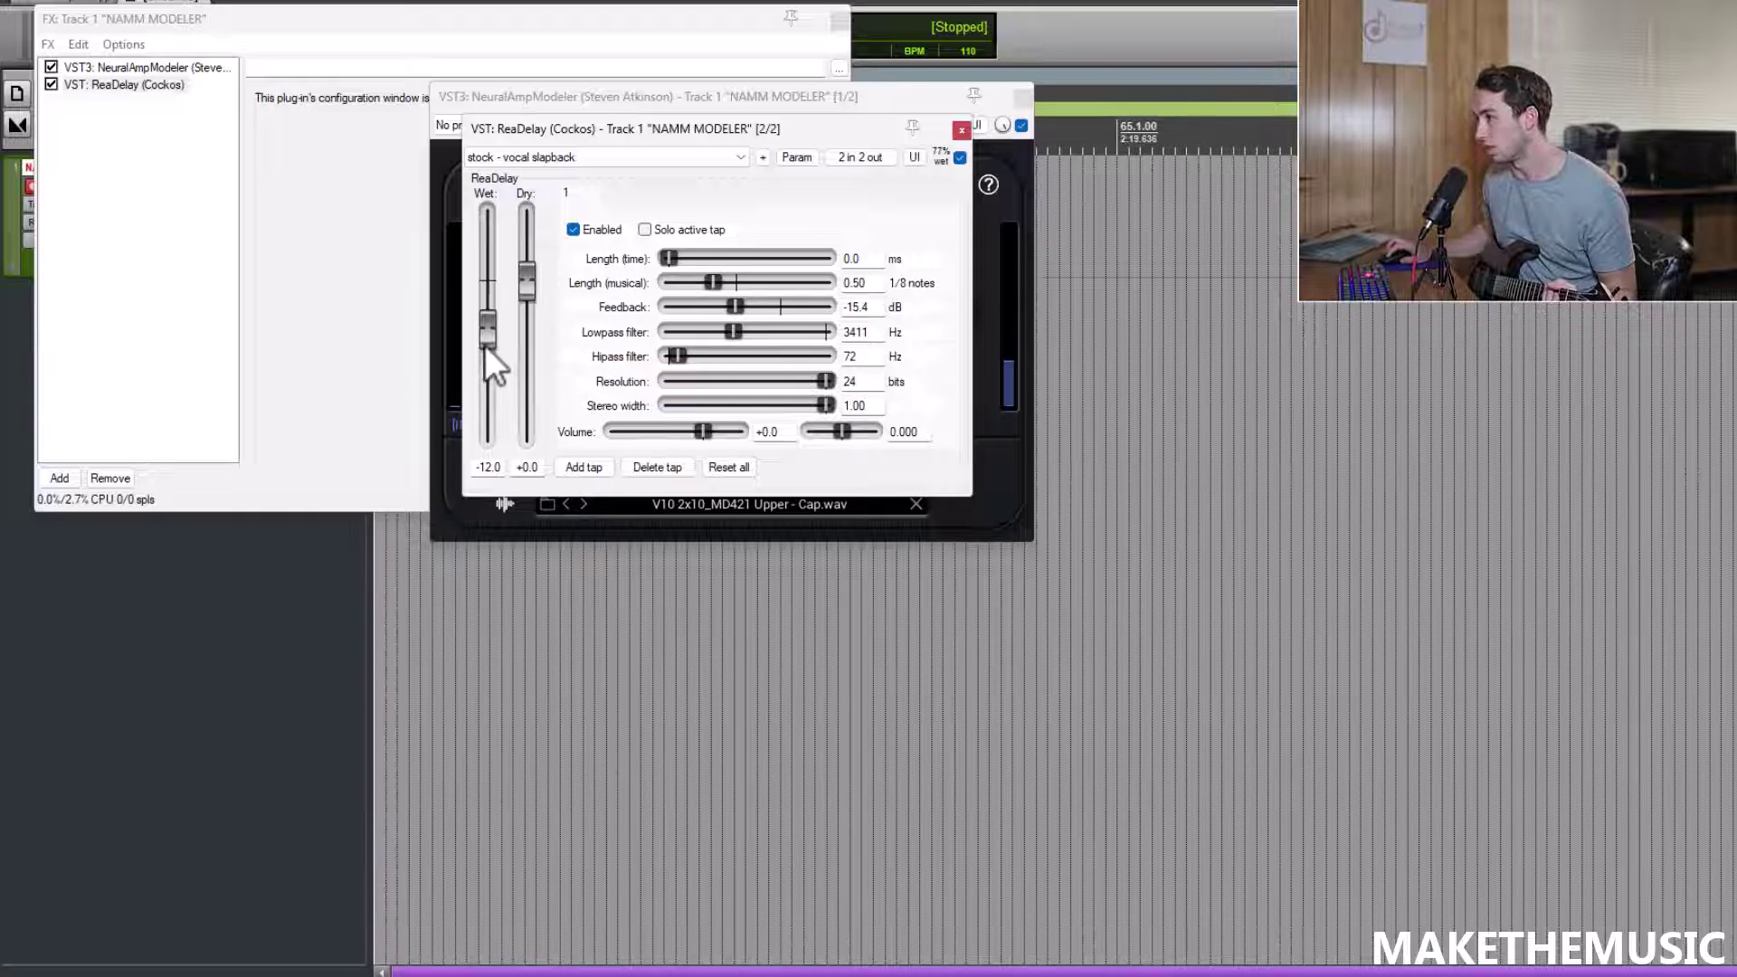
left_click_drag(485, 345, 481, 307)
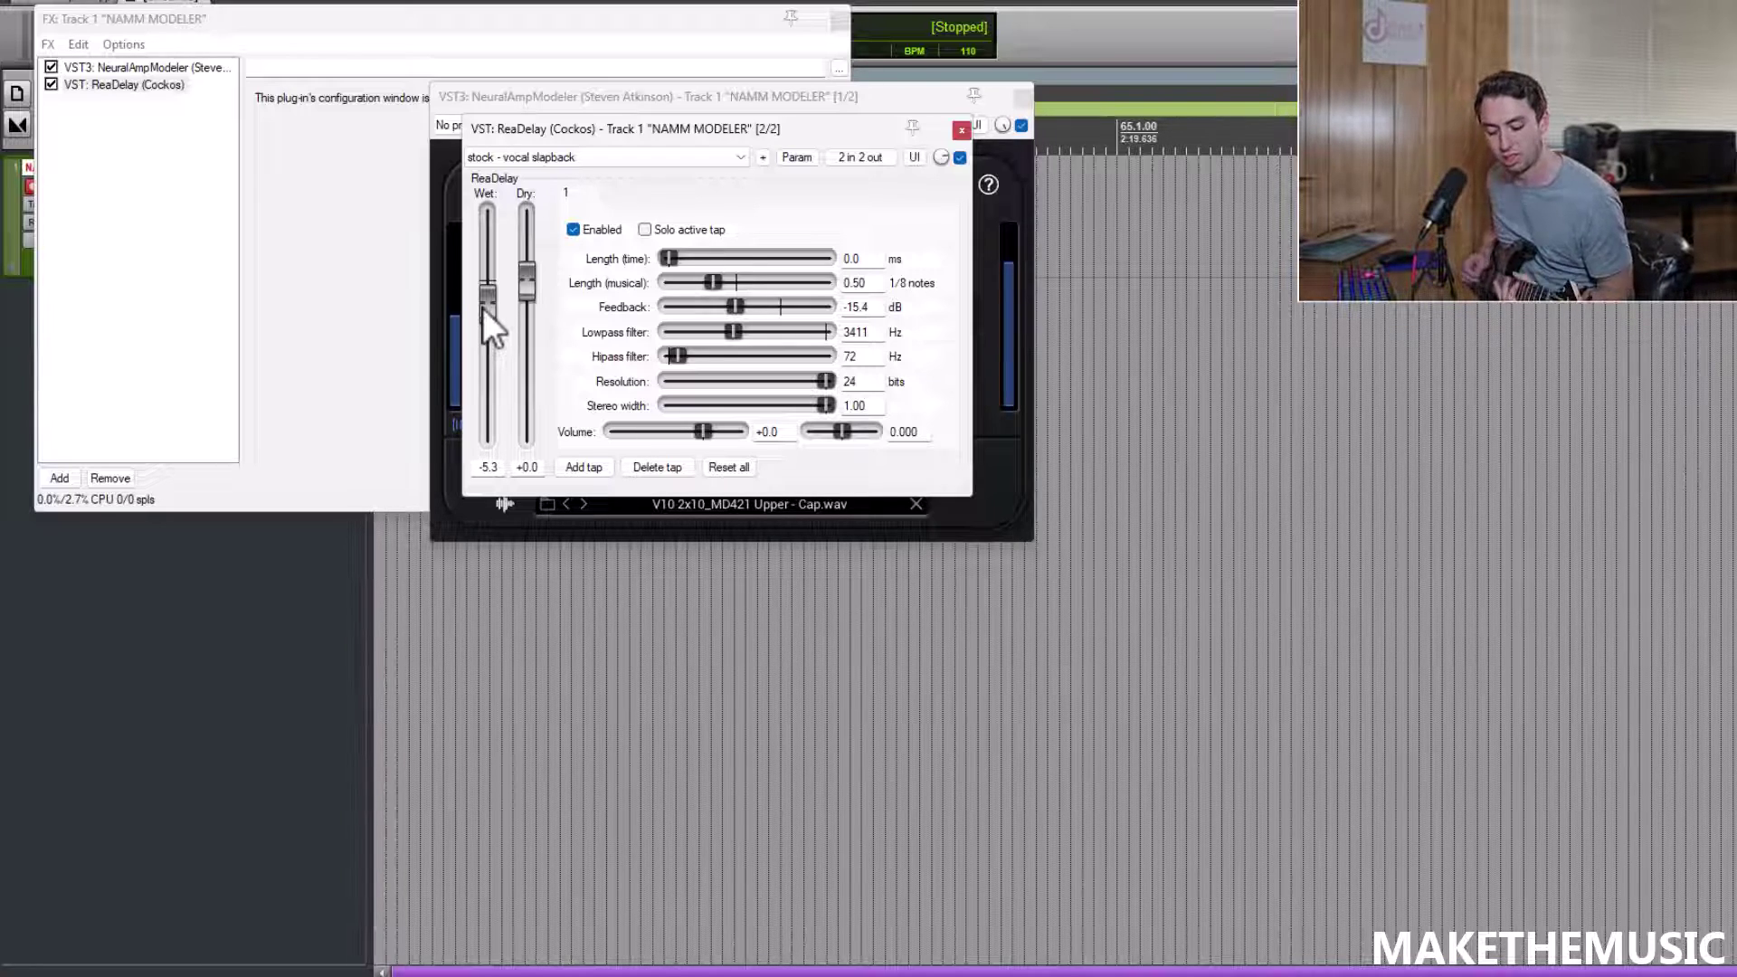
left_click(126, 86)
left_click(121, 480)
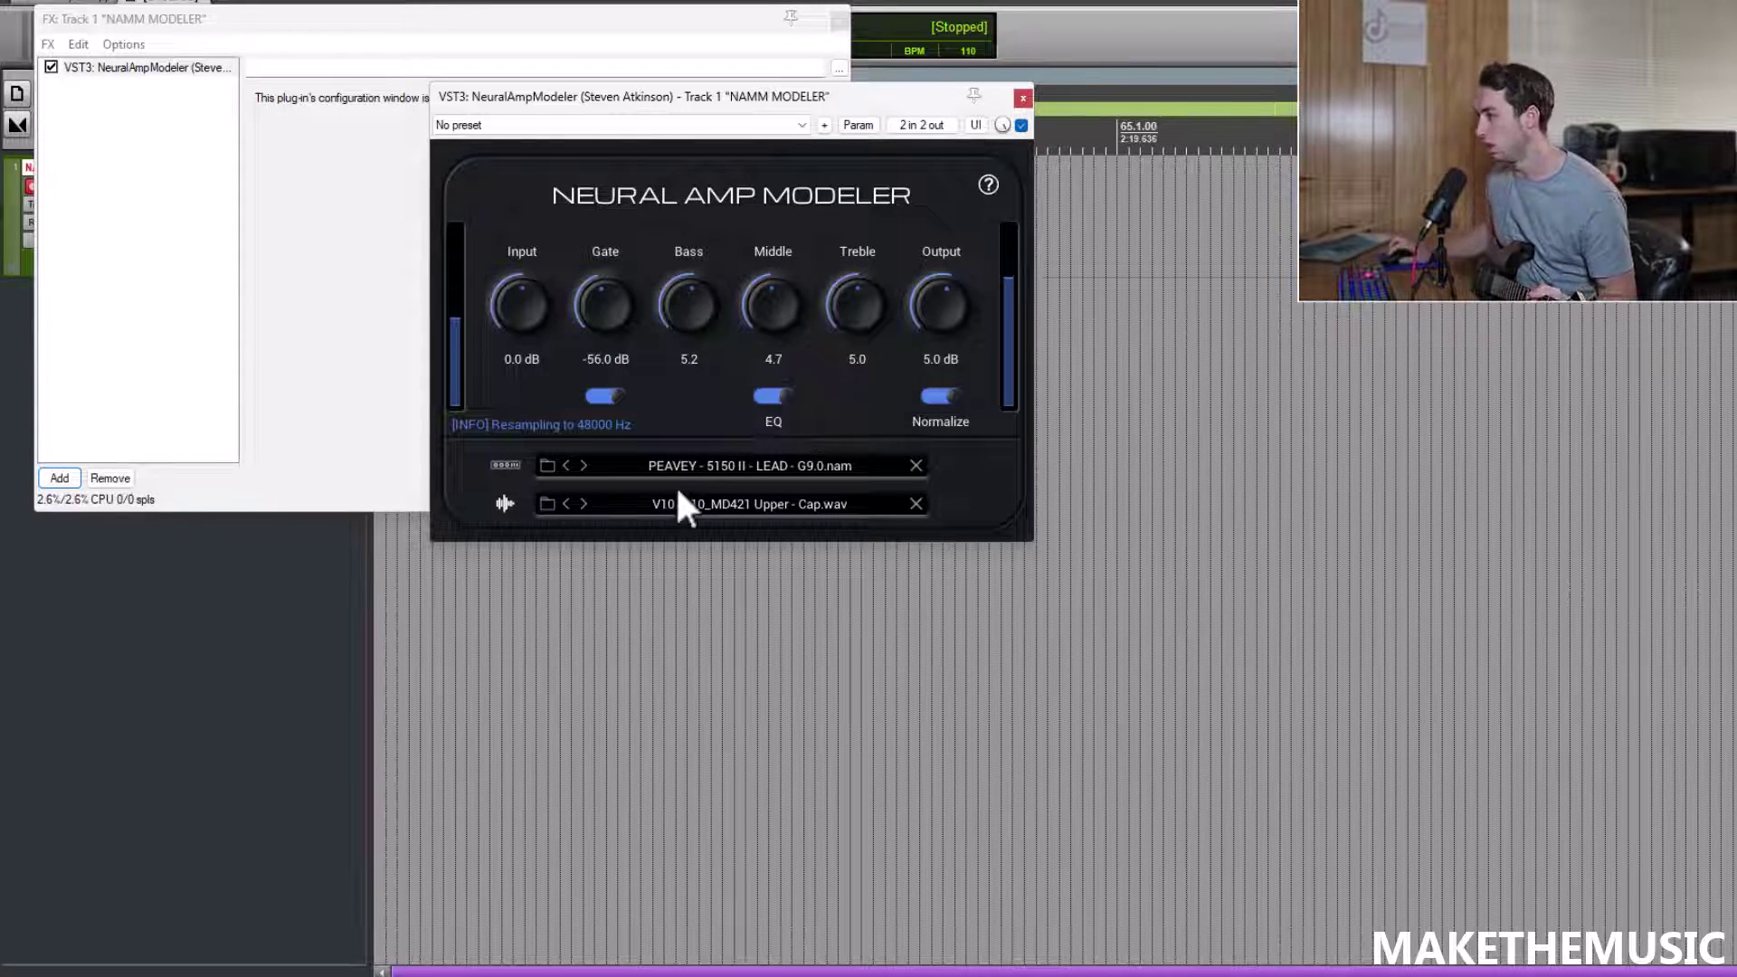
Step: Load the CLEAN B0 HIGH G1.0 model from the Peavey - 6505 (0.5.2) folder
left_click(662, 465)
left_click(536, 467)
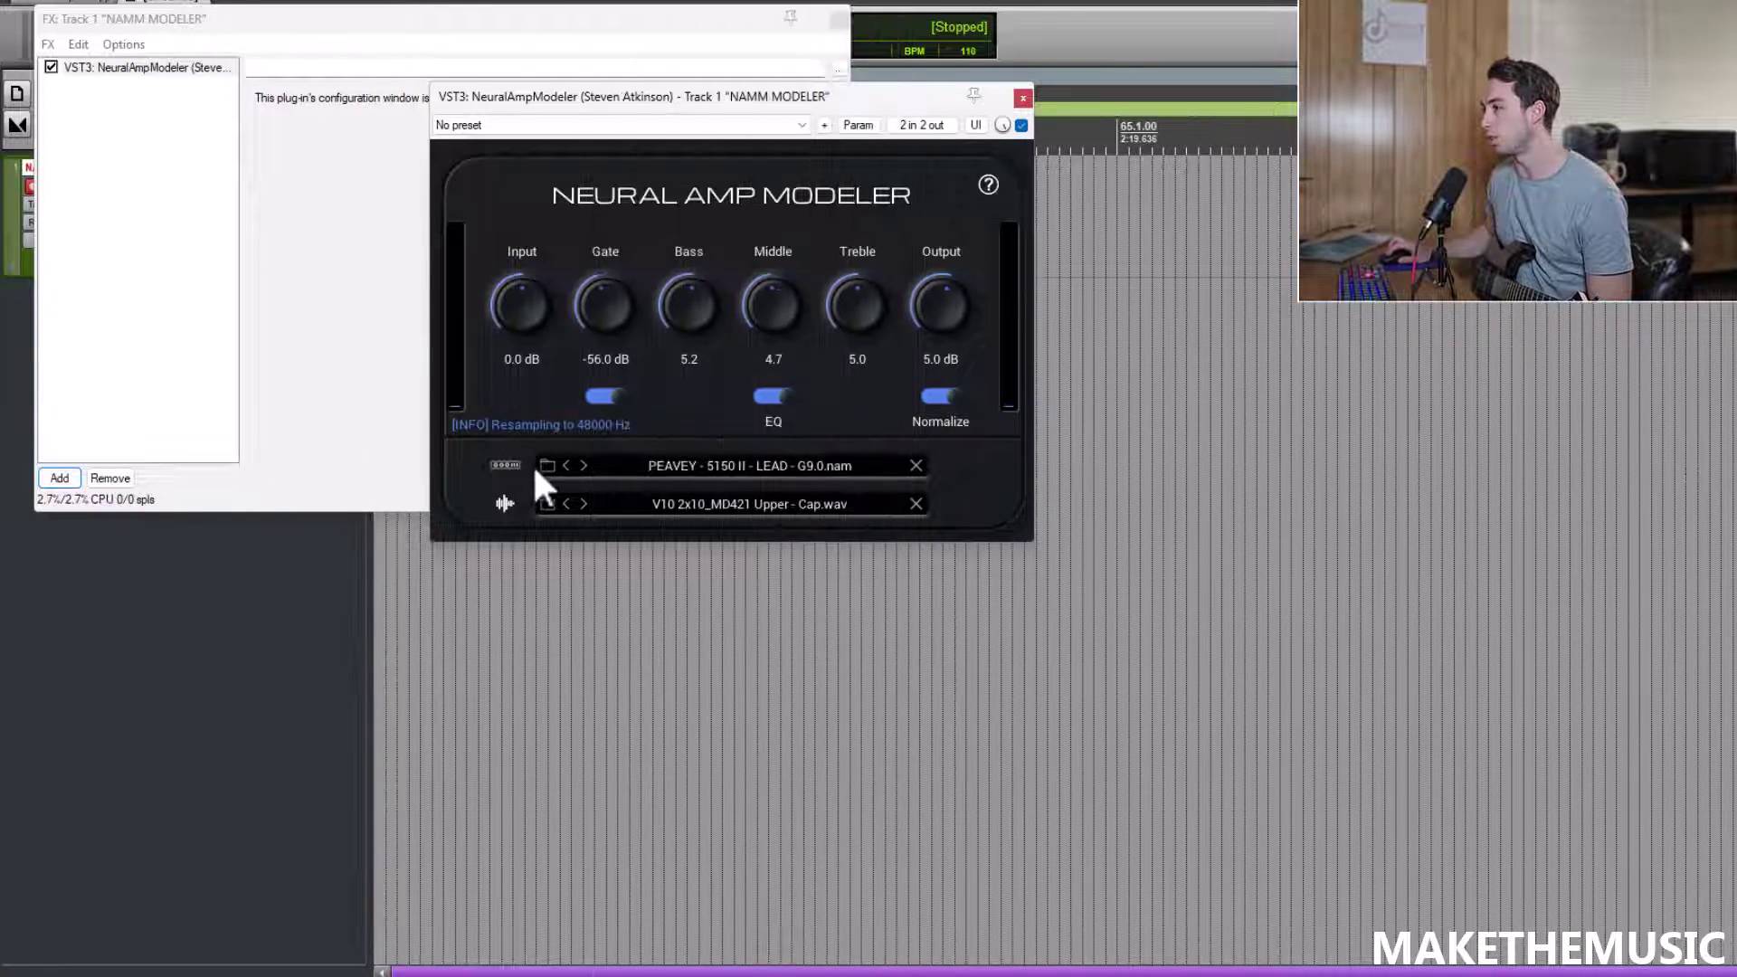
left_click(546, 466)
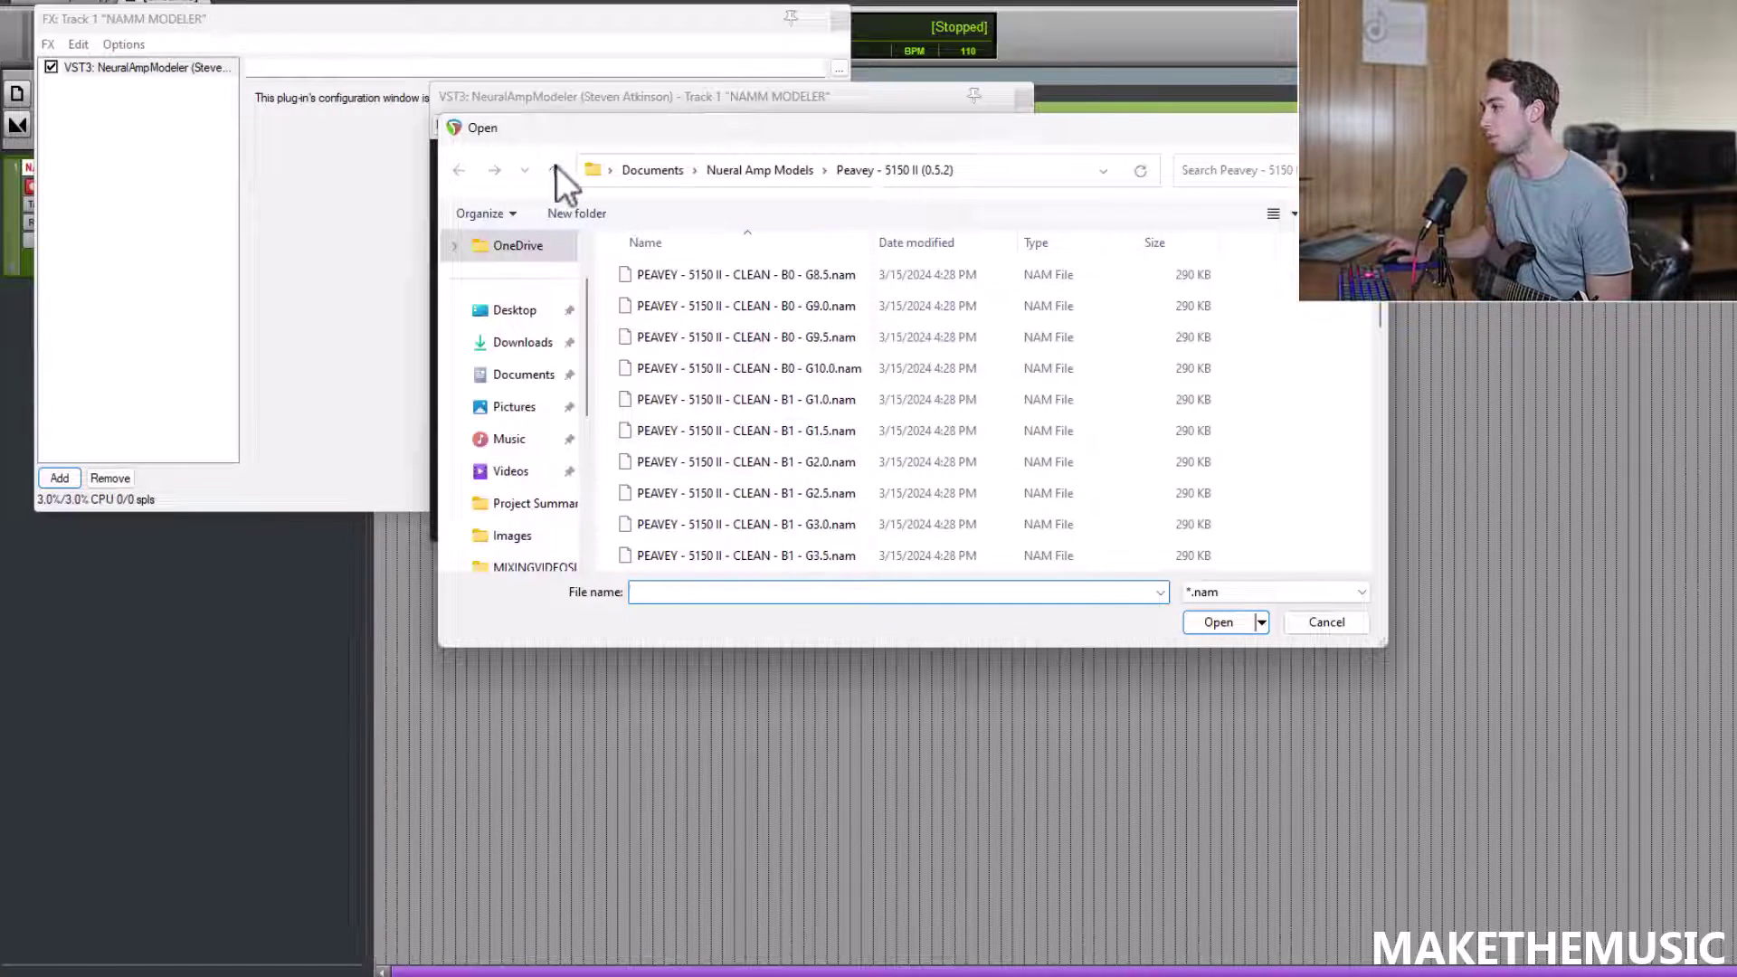
left_click(554, 169)
double_click(730, 551)
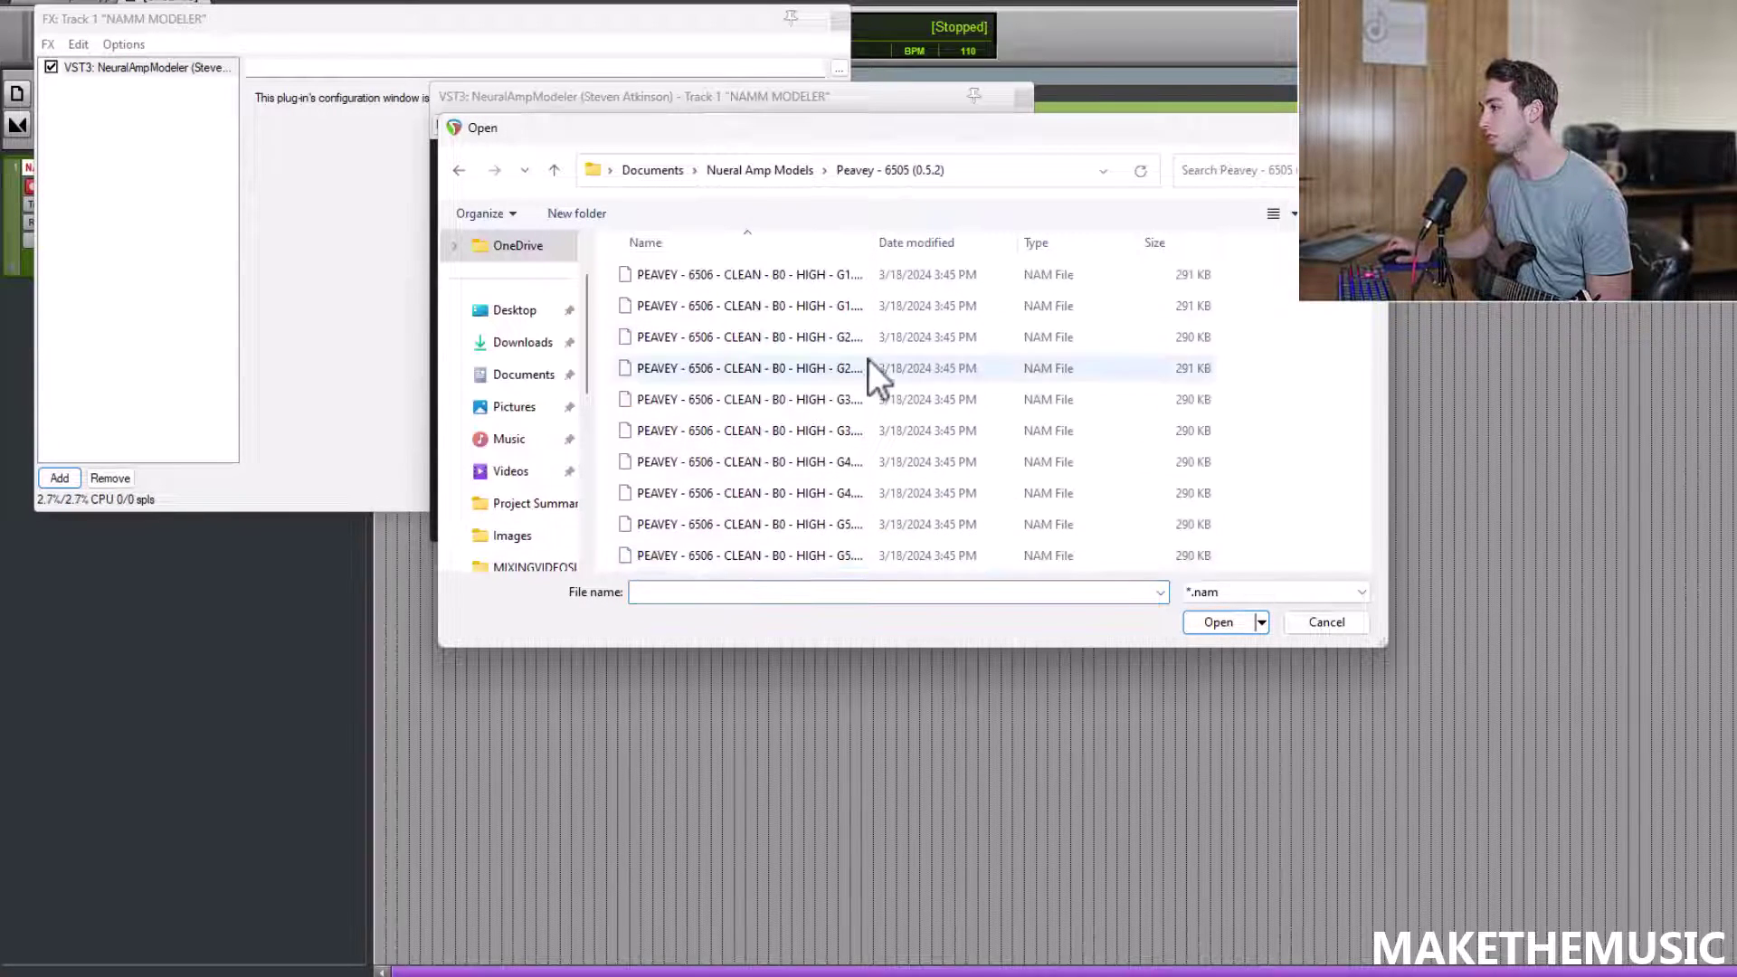
scroll(1377, 393, "down", 5)
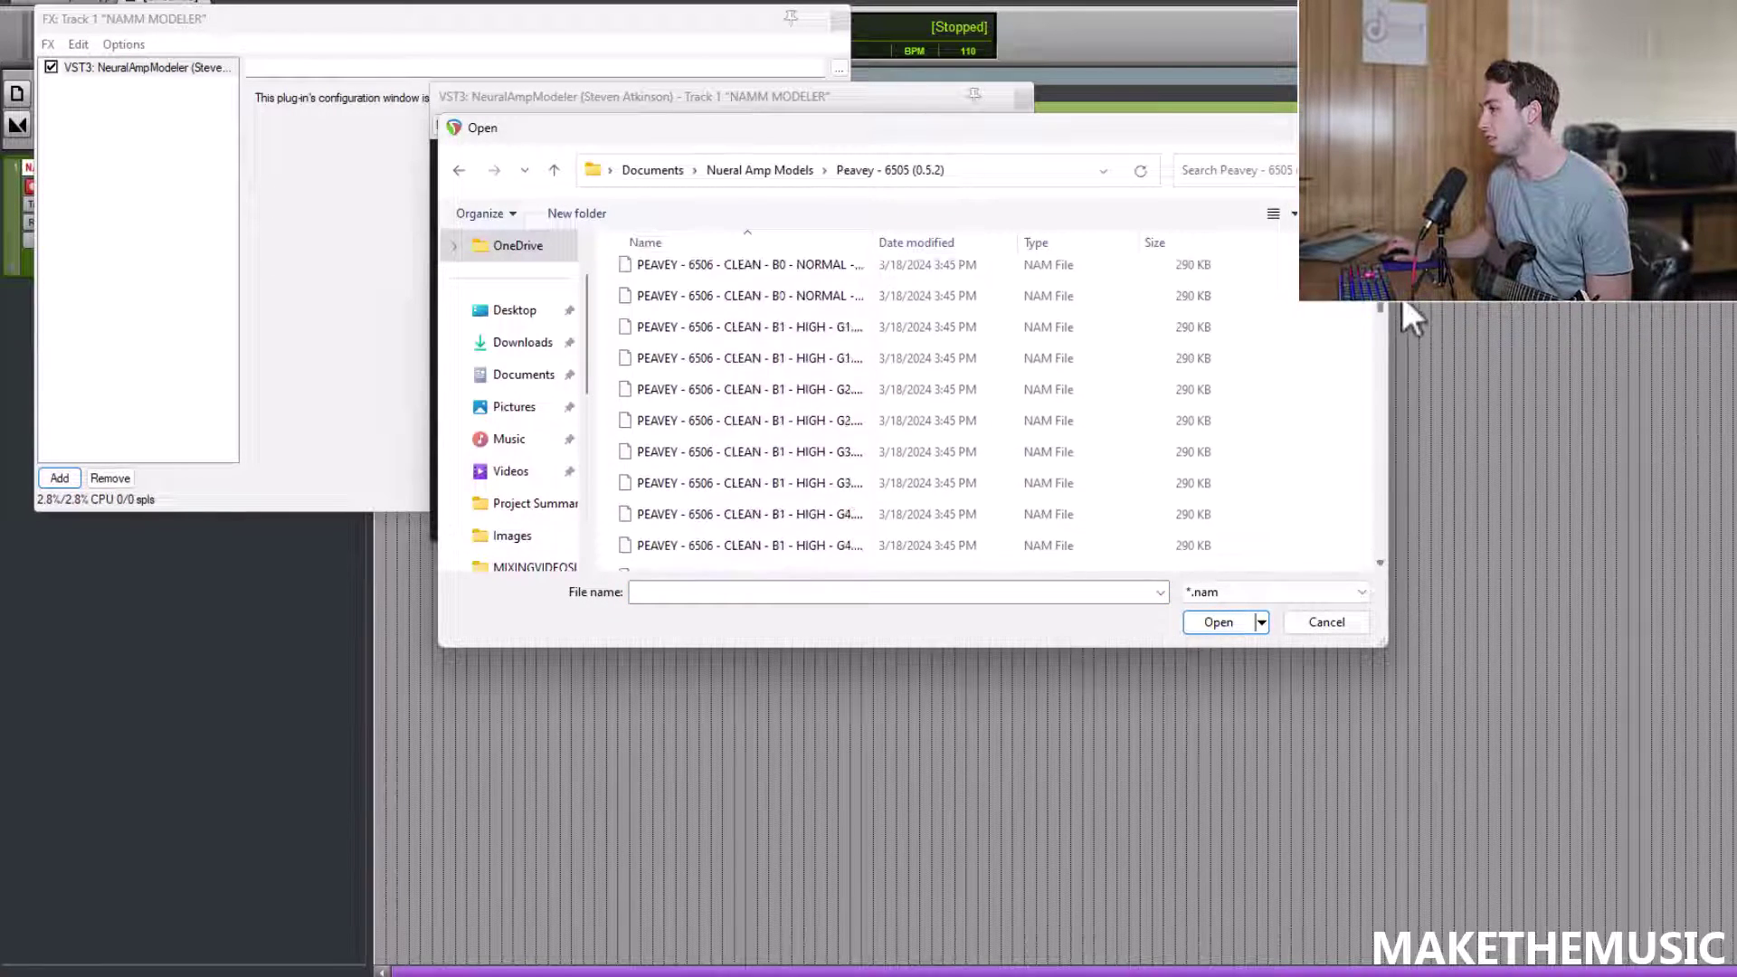
scroll(1312, 362, "up", 5)
double_click(849, 282)
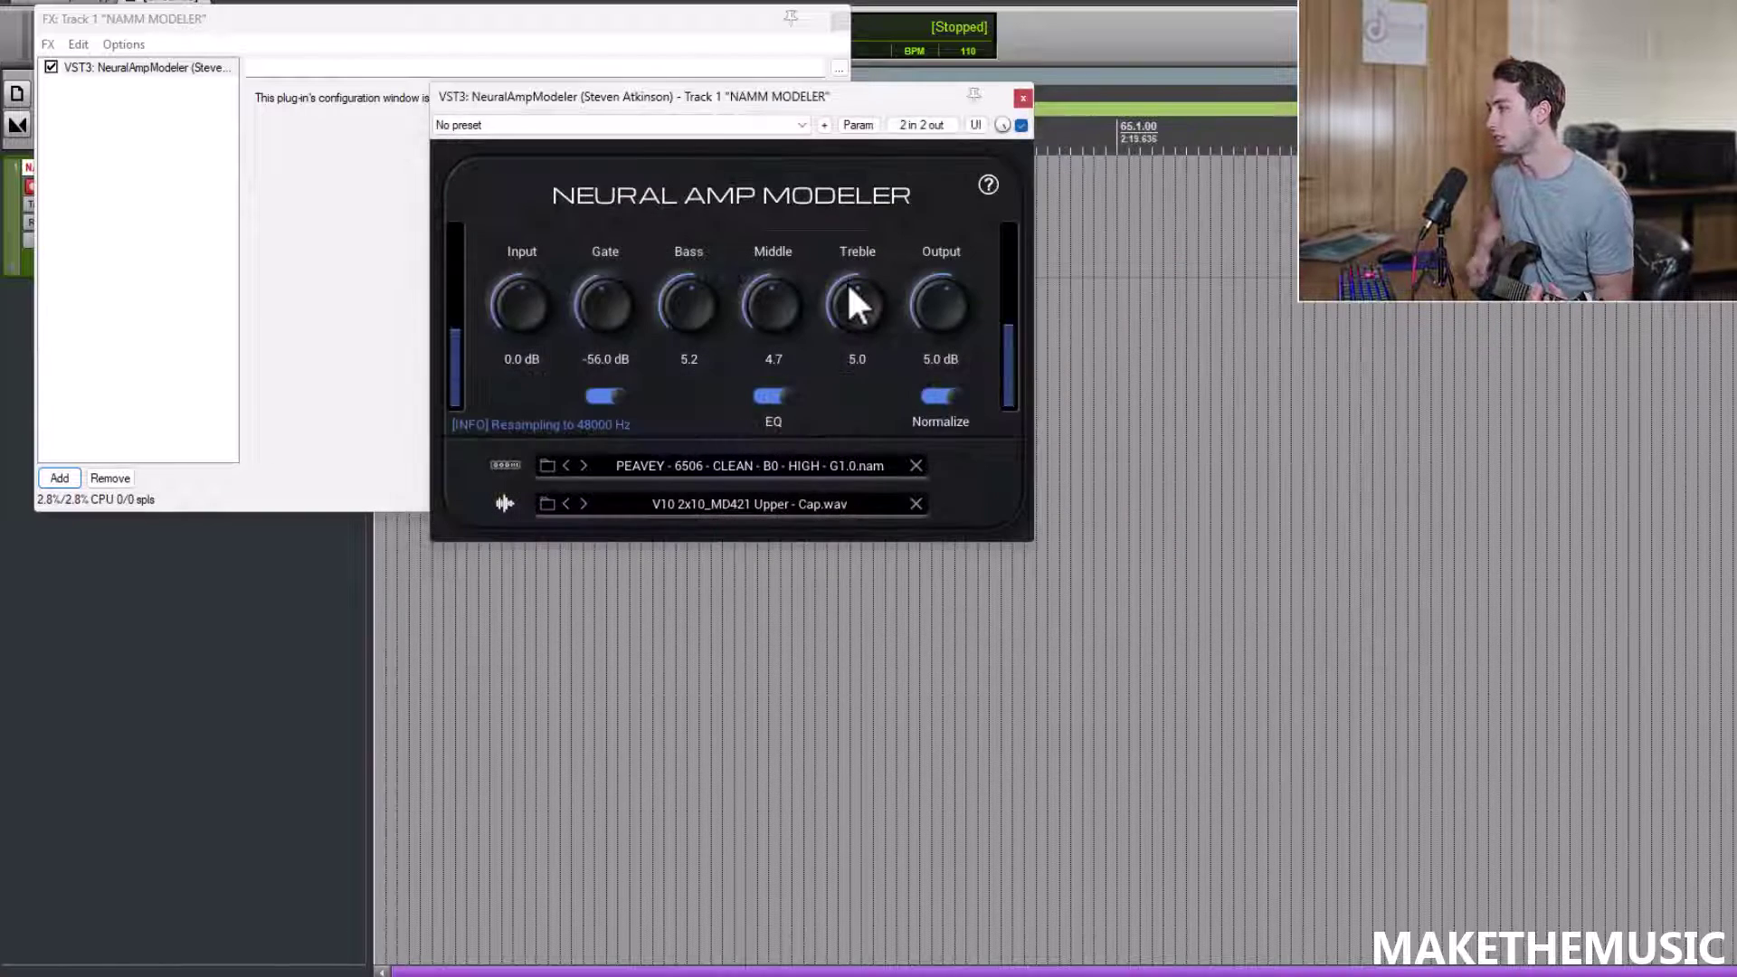
Step: Switch to the RED NORMAL G8.0 model and the V10 2x10_R121 Upper - Cap Edge IR
left_click(633, 465)
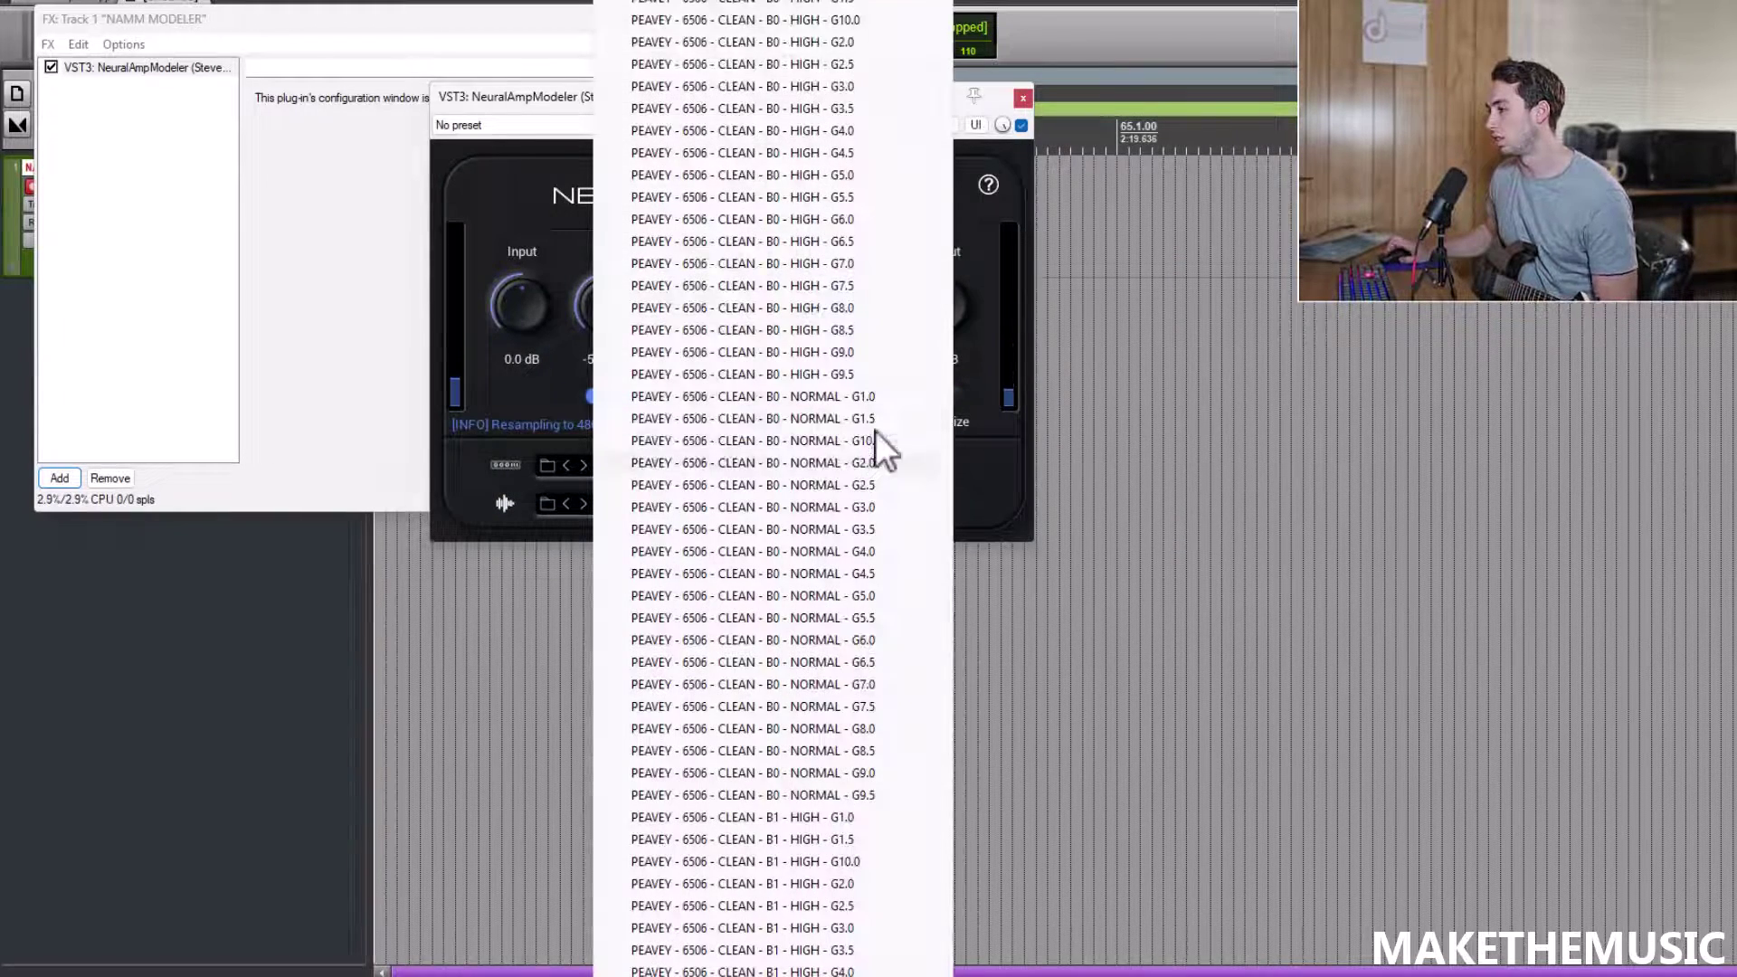
left_click(550, 464)
left_click(550, 464)
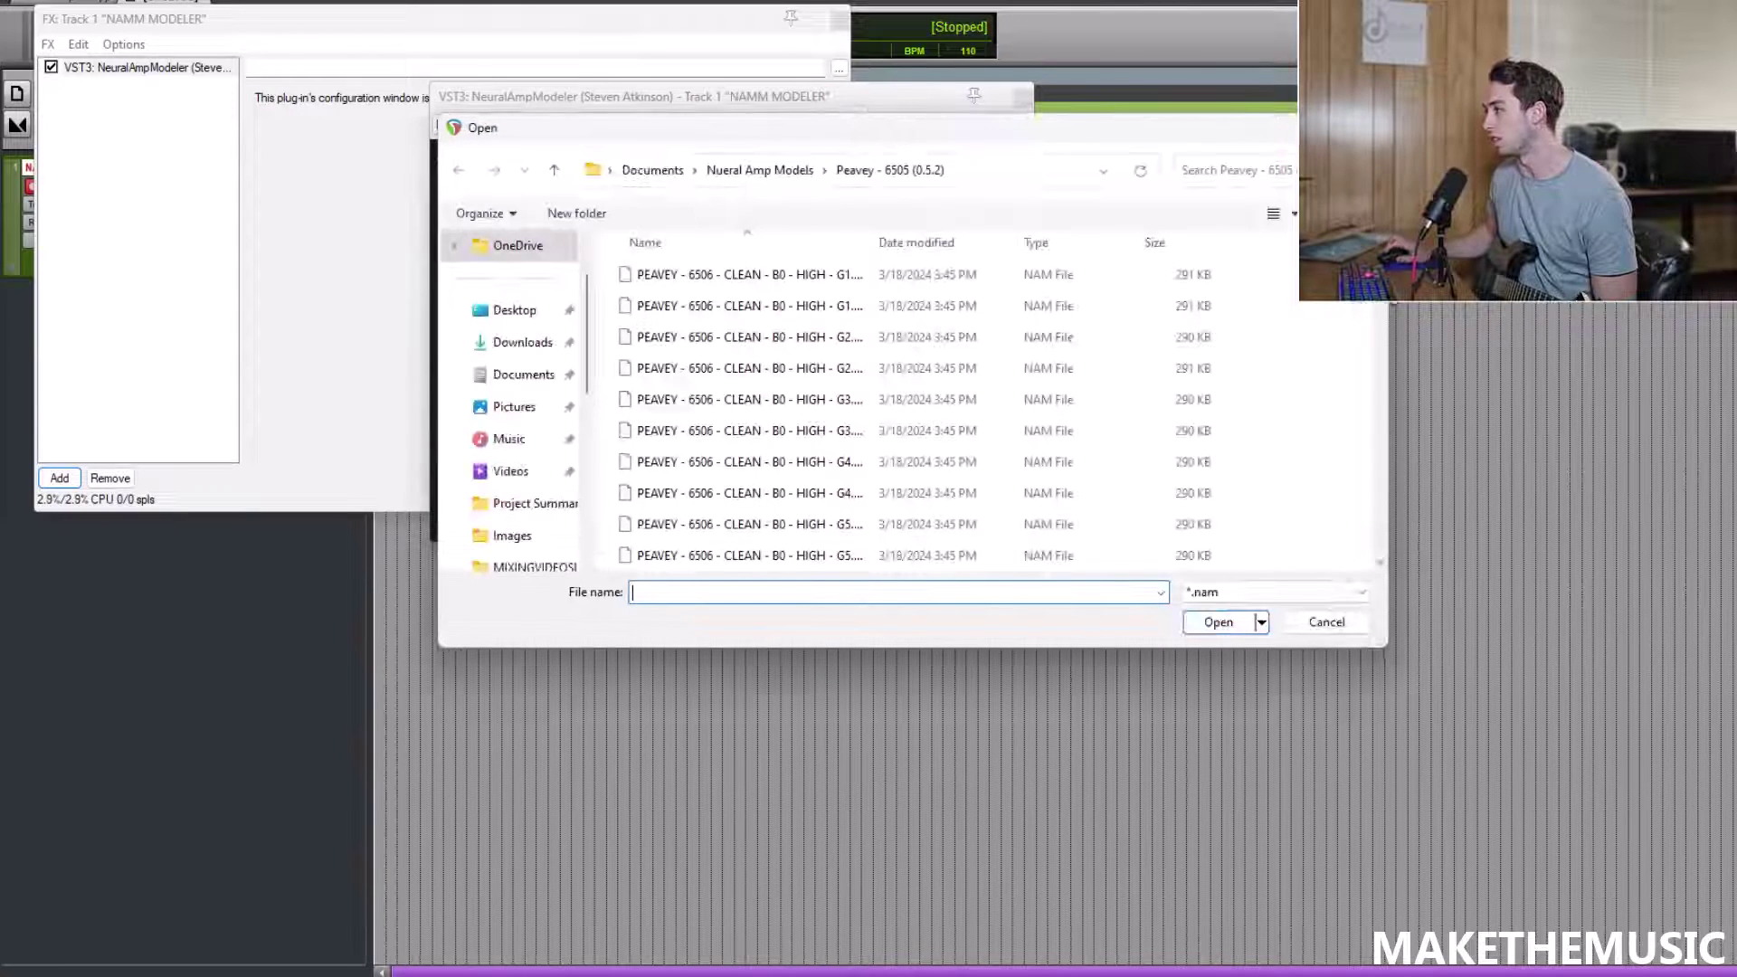
left_click_drag(1380, 506, 1372, 552)
left_click(836, 433)
left_click(836, 433)
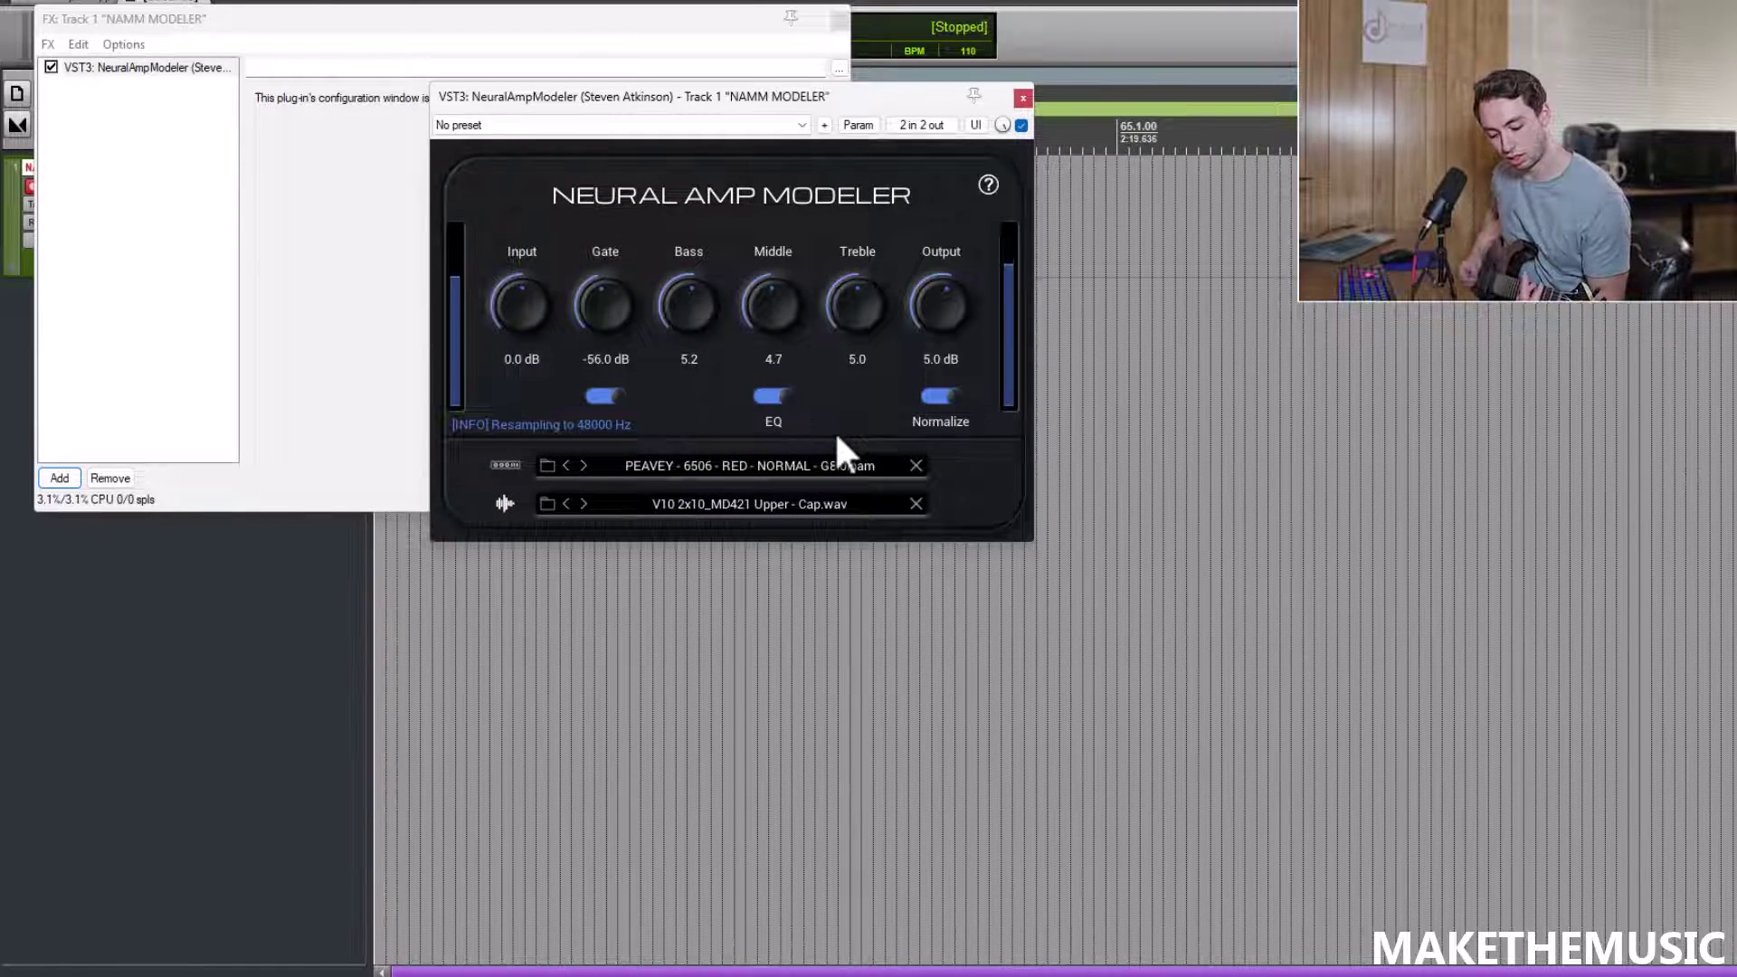
left_click(751, 503)
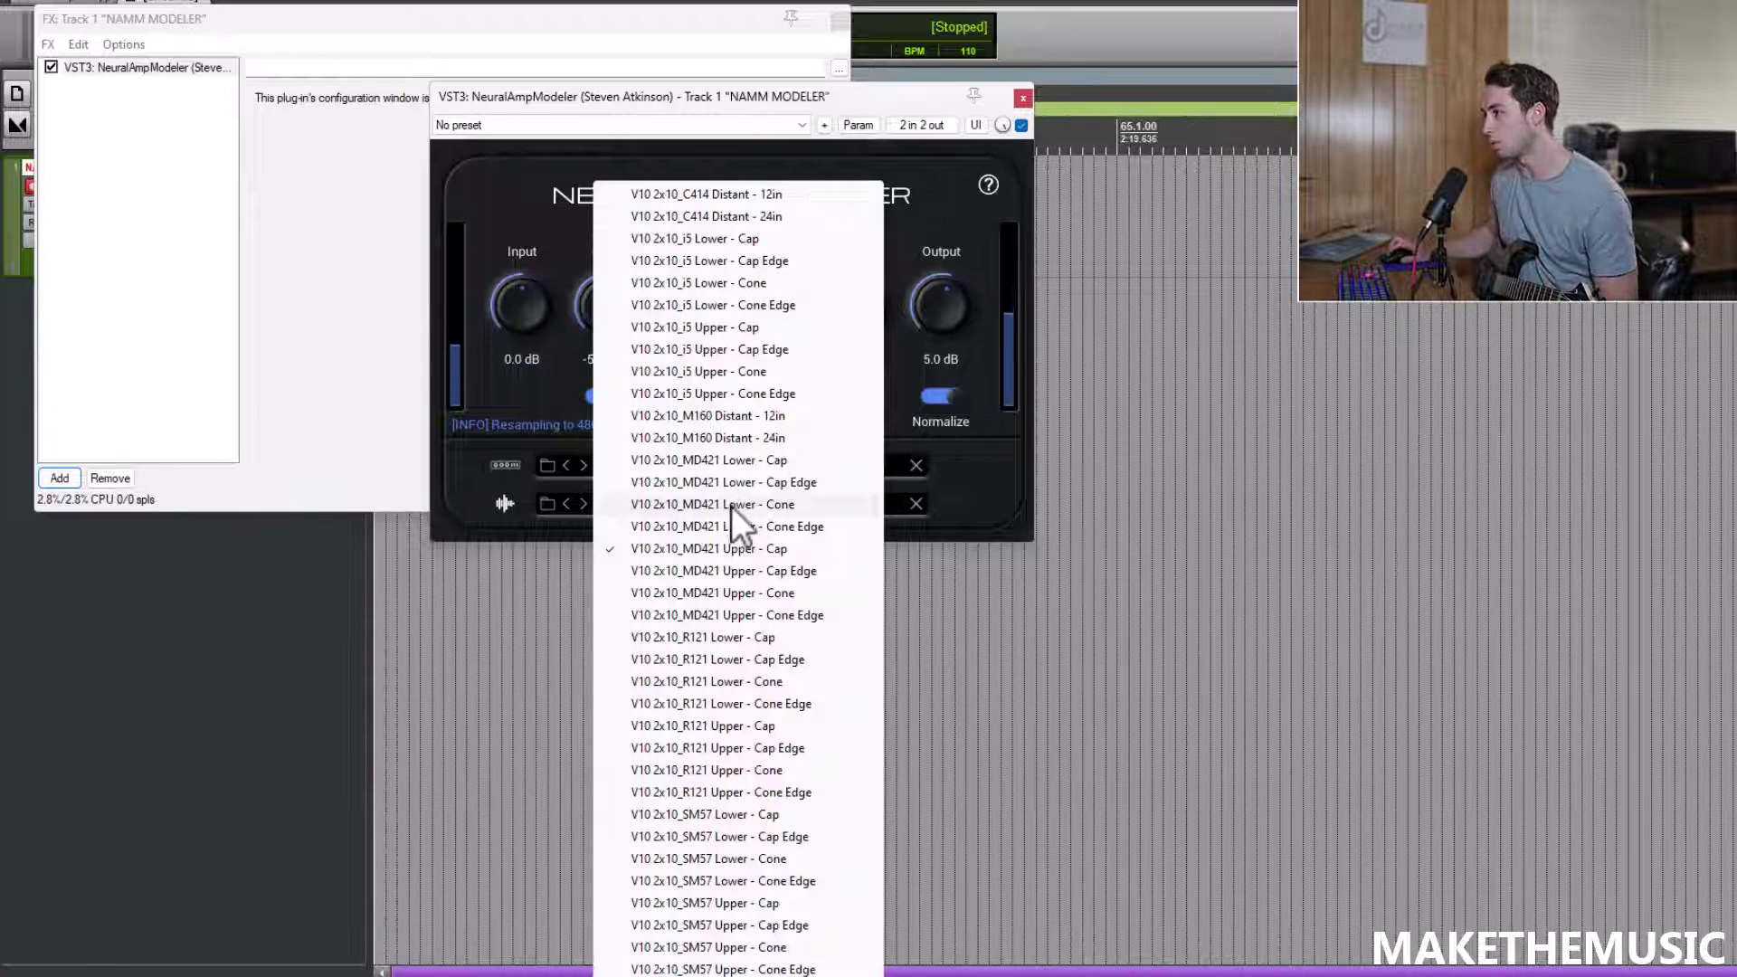
left_click(763, 756)
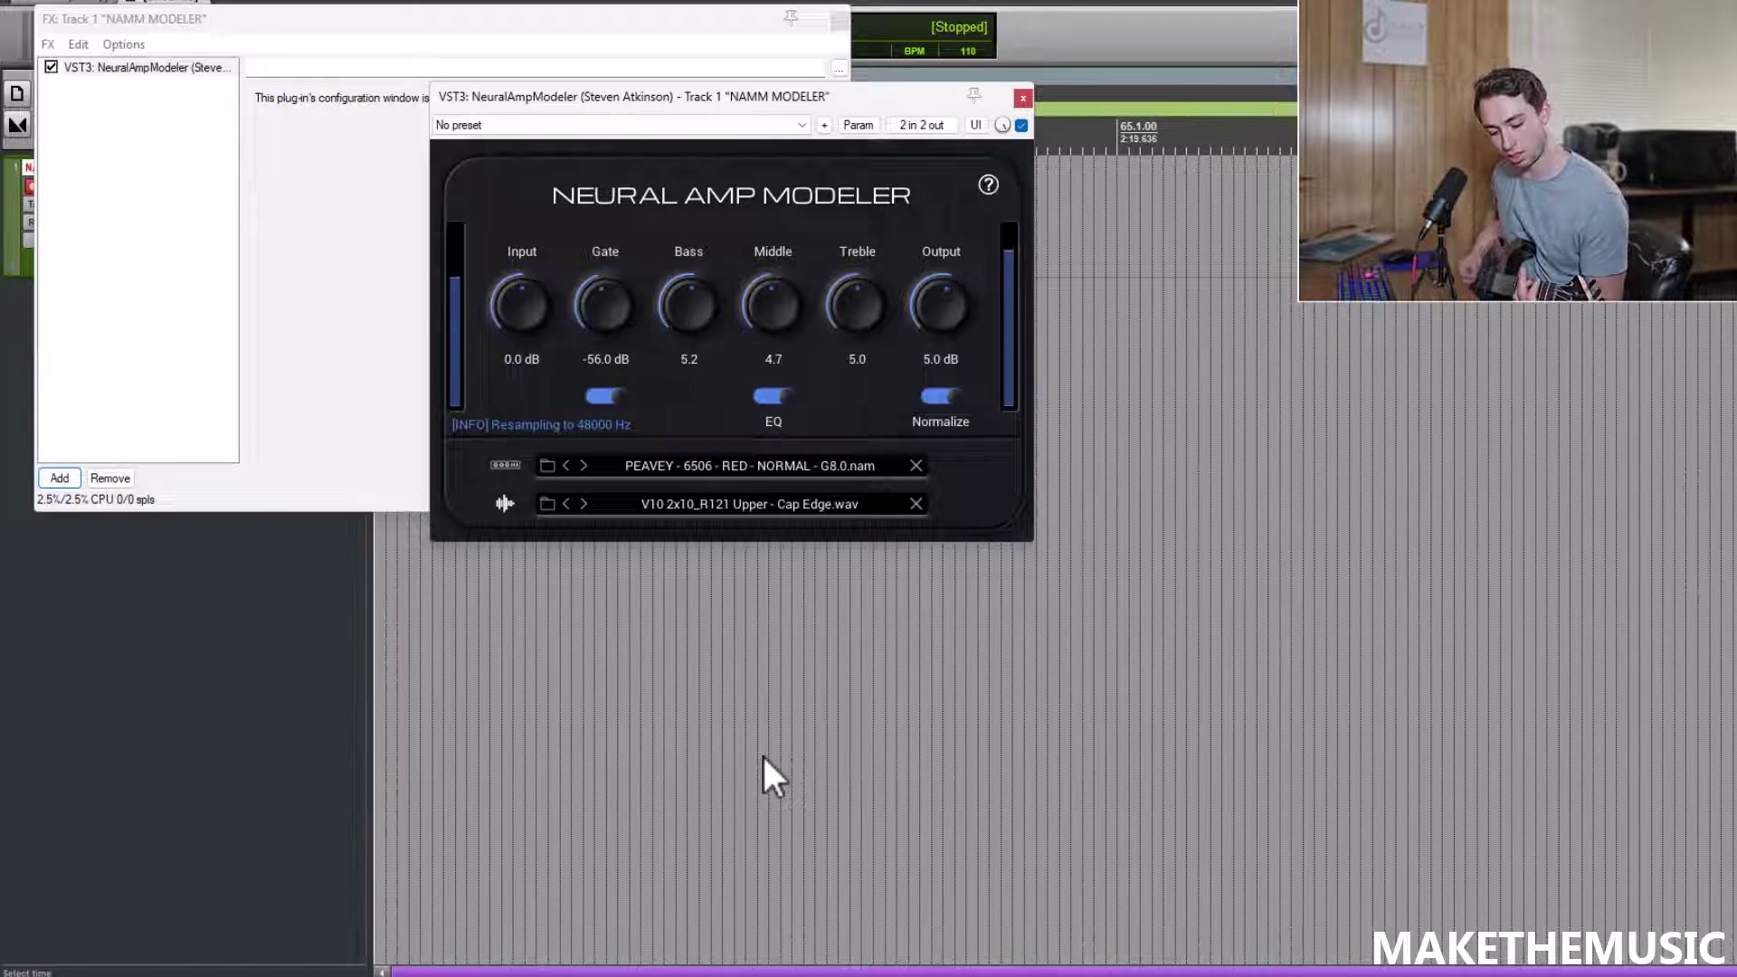
Step: Load the Mesa Boogie V30 7B Close 1_dc.wav IR, with Middle 5.3 and Output 2.7 dB
left_click(764, 511)
left_click(550, 504)
left_click(548, 504)
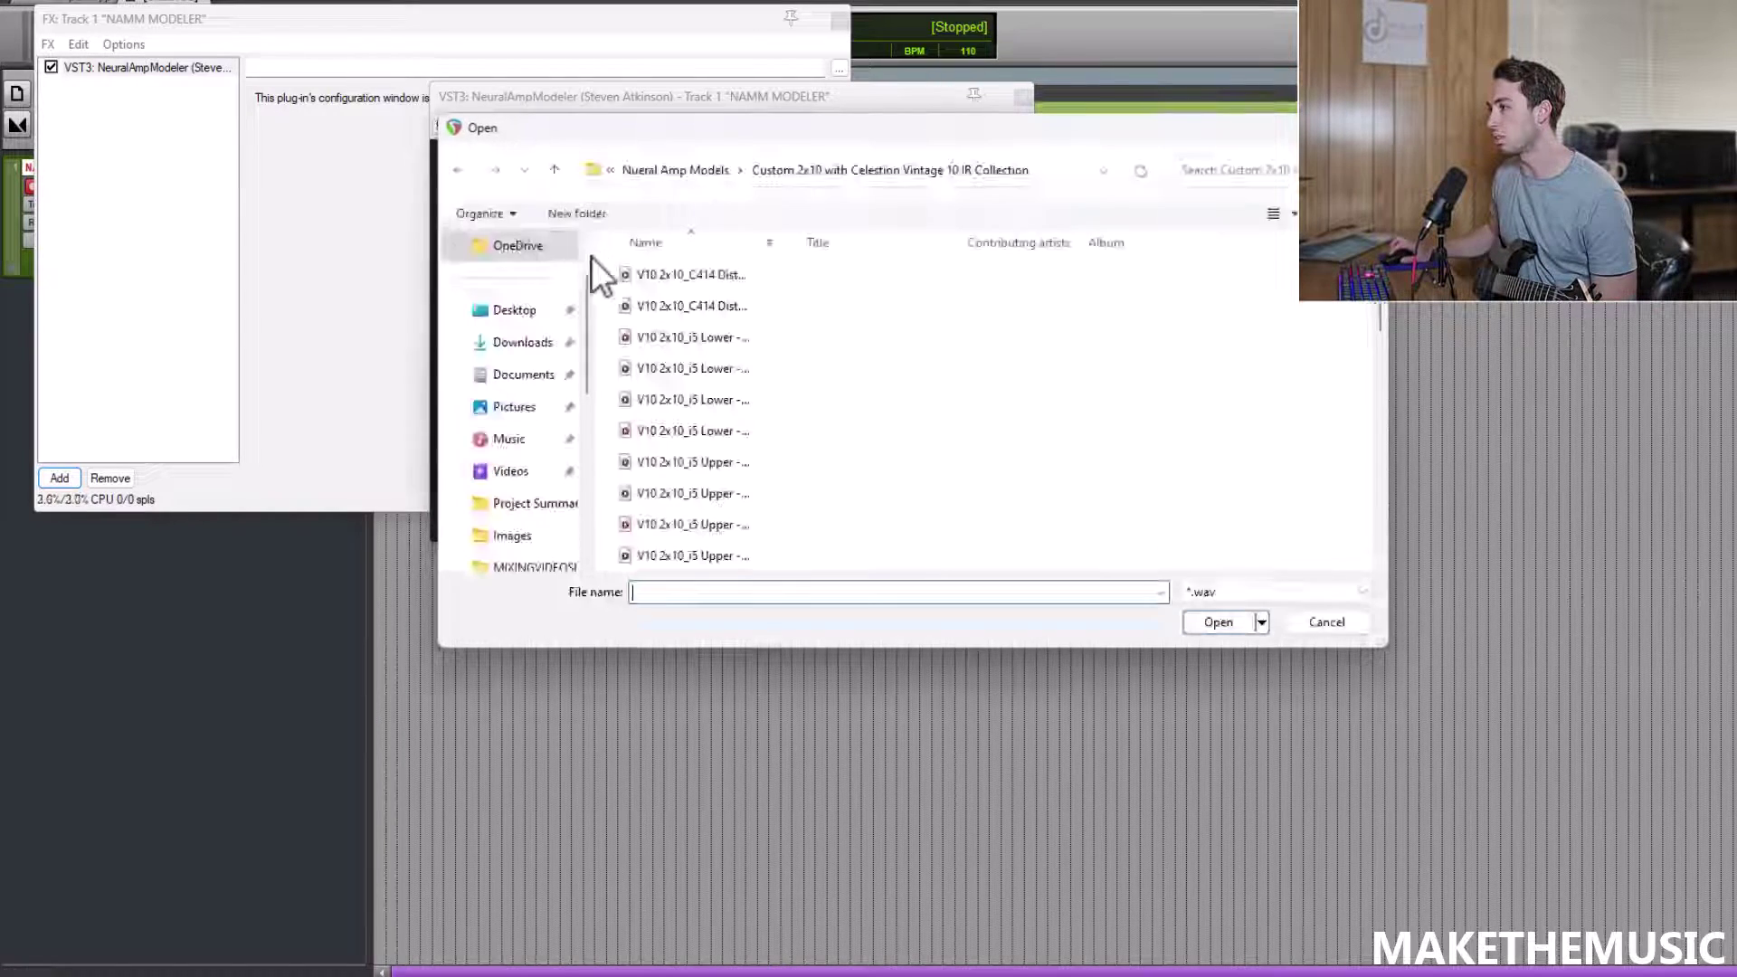
left_click(546, 175)
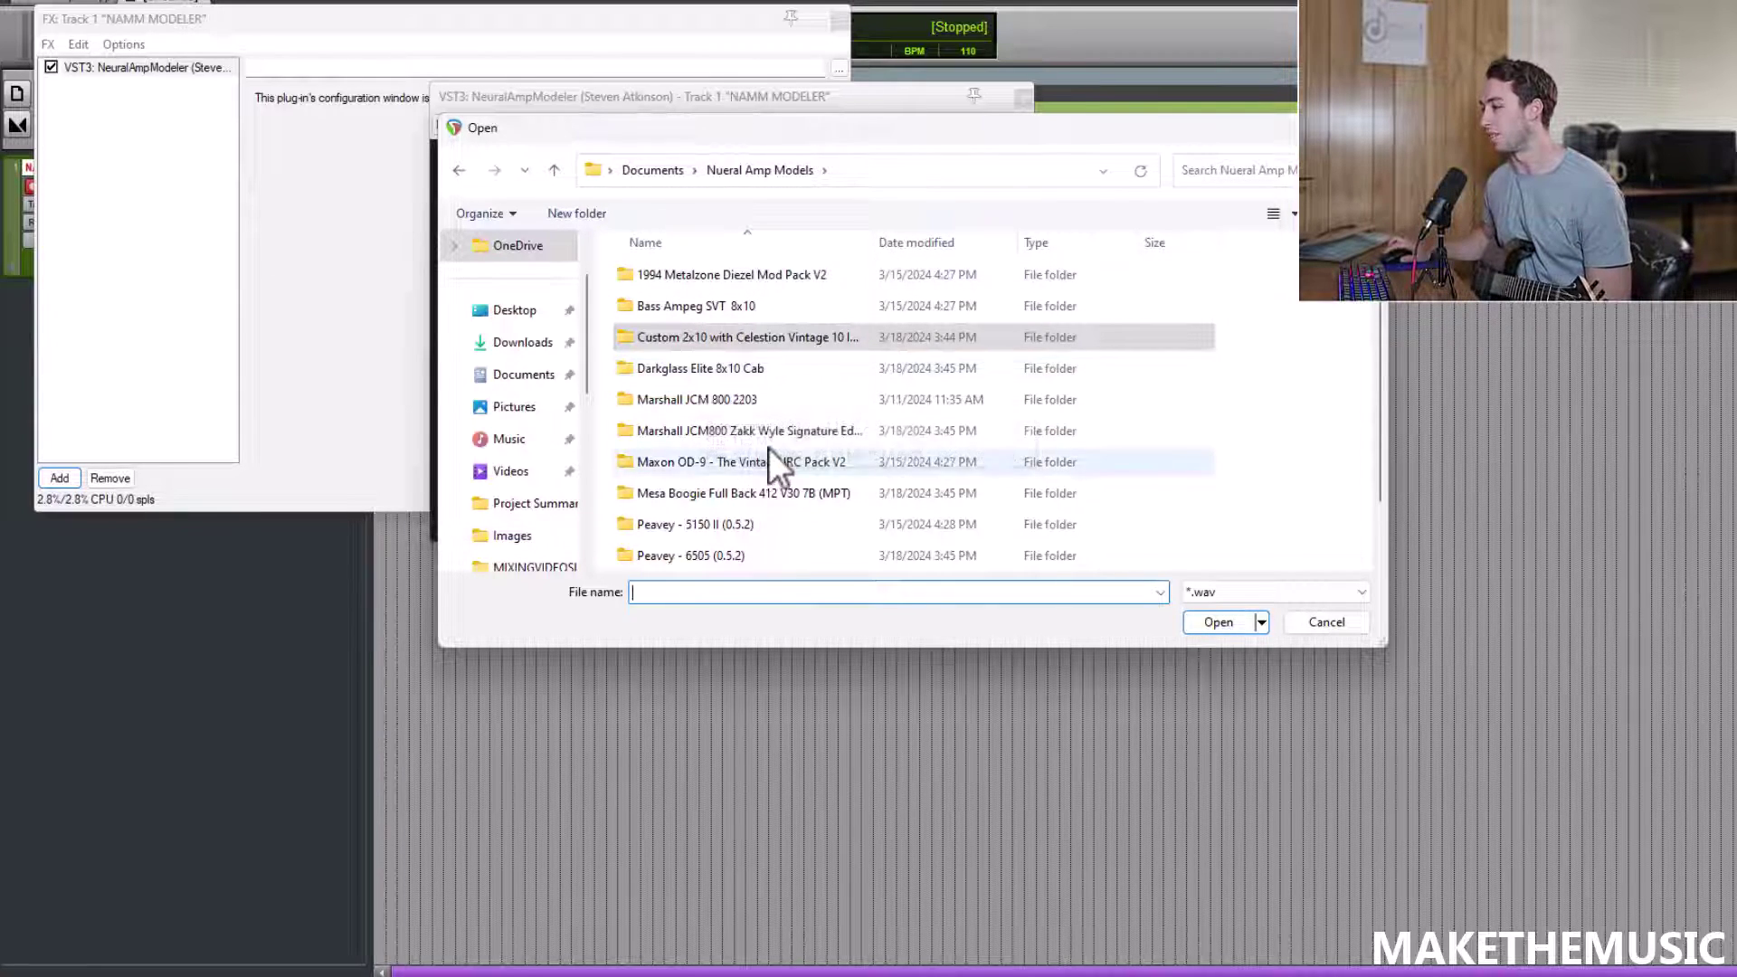
scroll(776, 461, "down", 1)
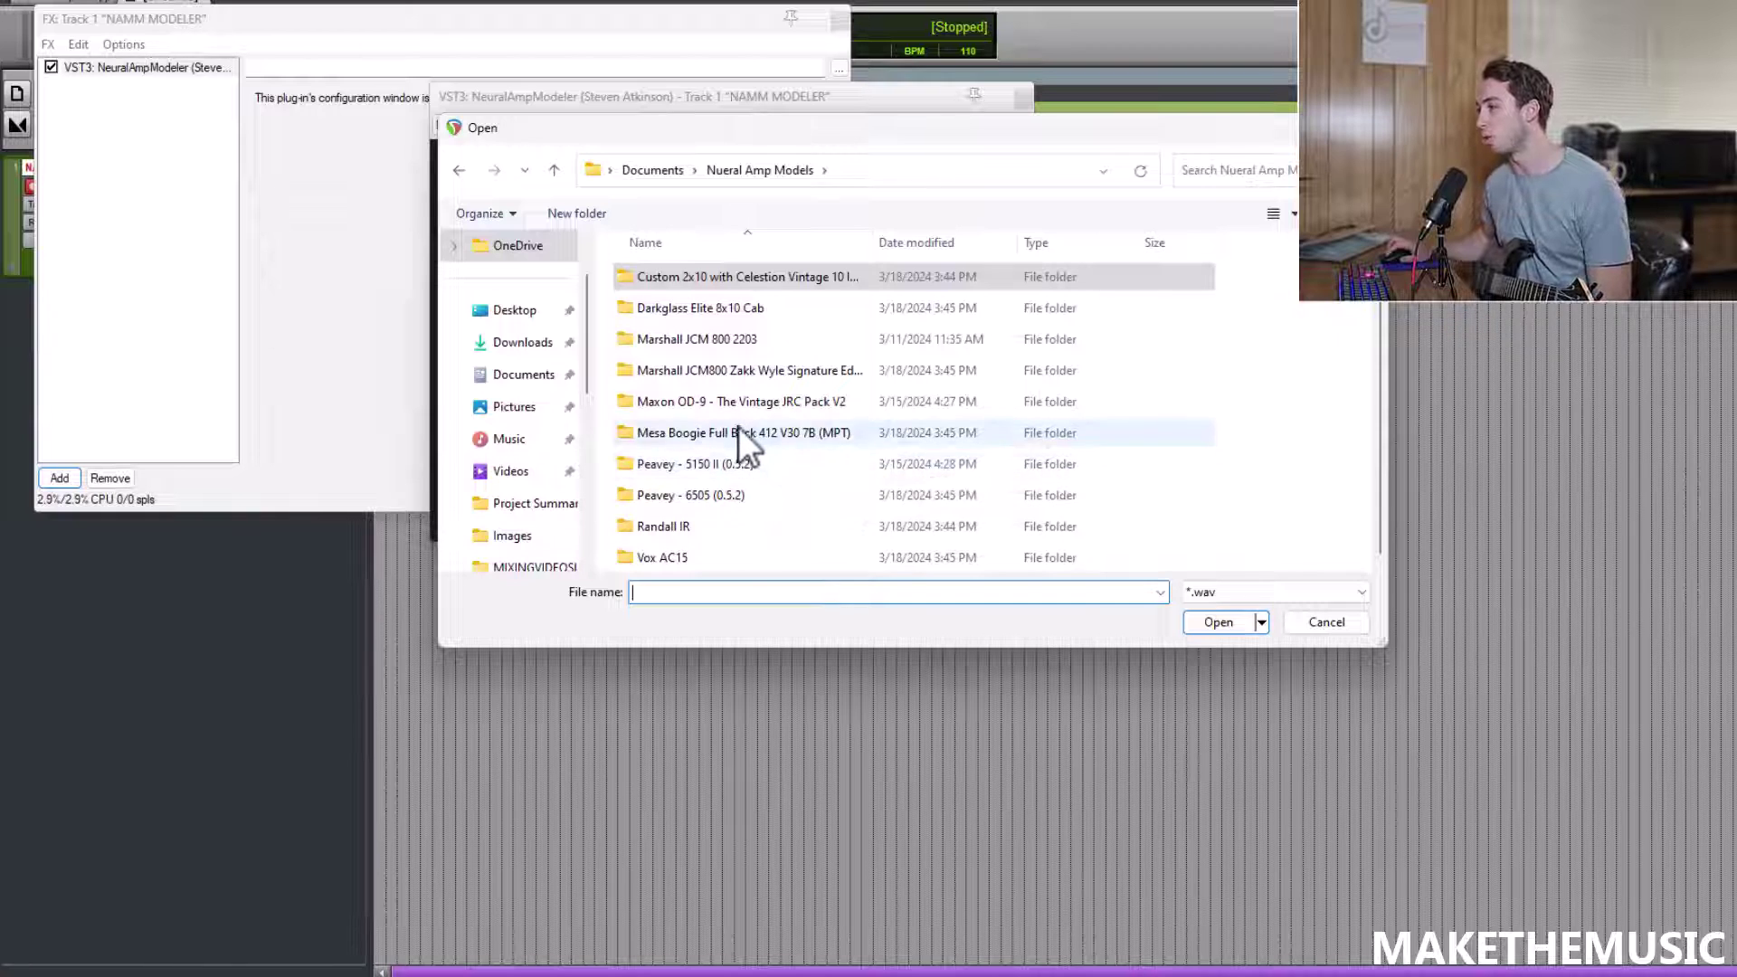
double_click(739, 431)
left_click(724, 278)
left_click(724, 279)
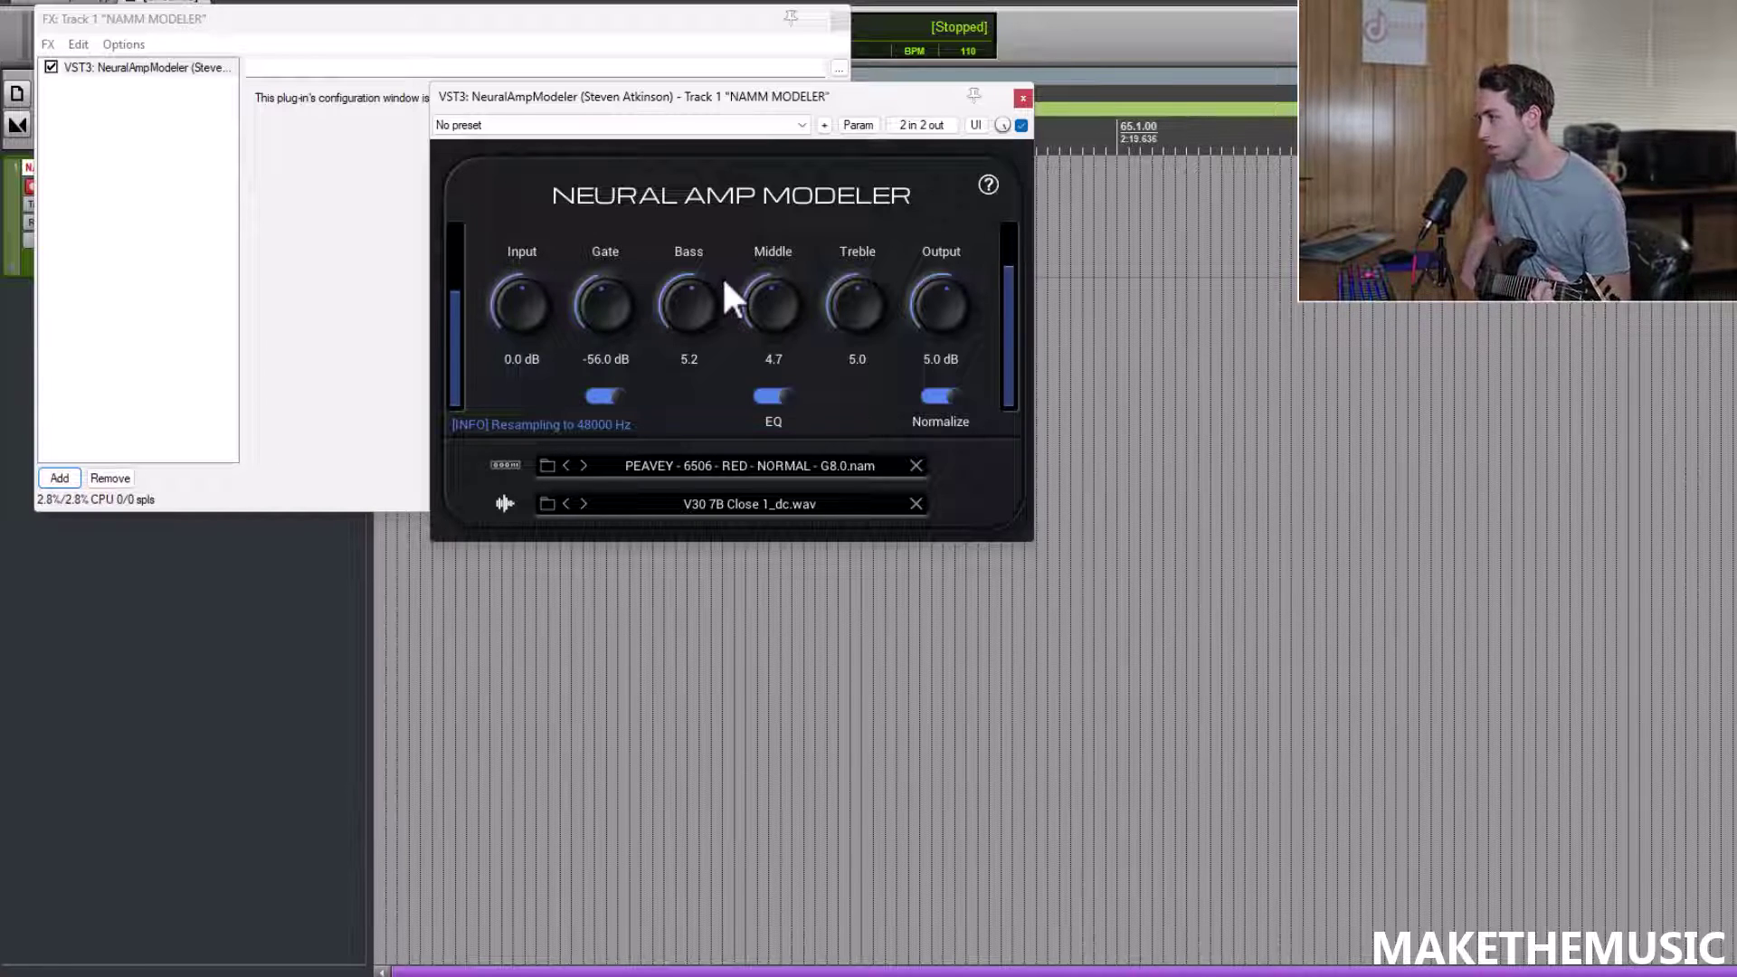
scroll(775, 316, "up", 3)
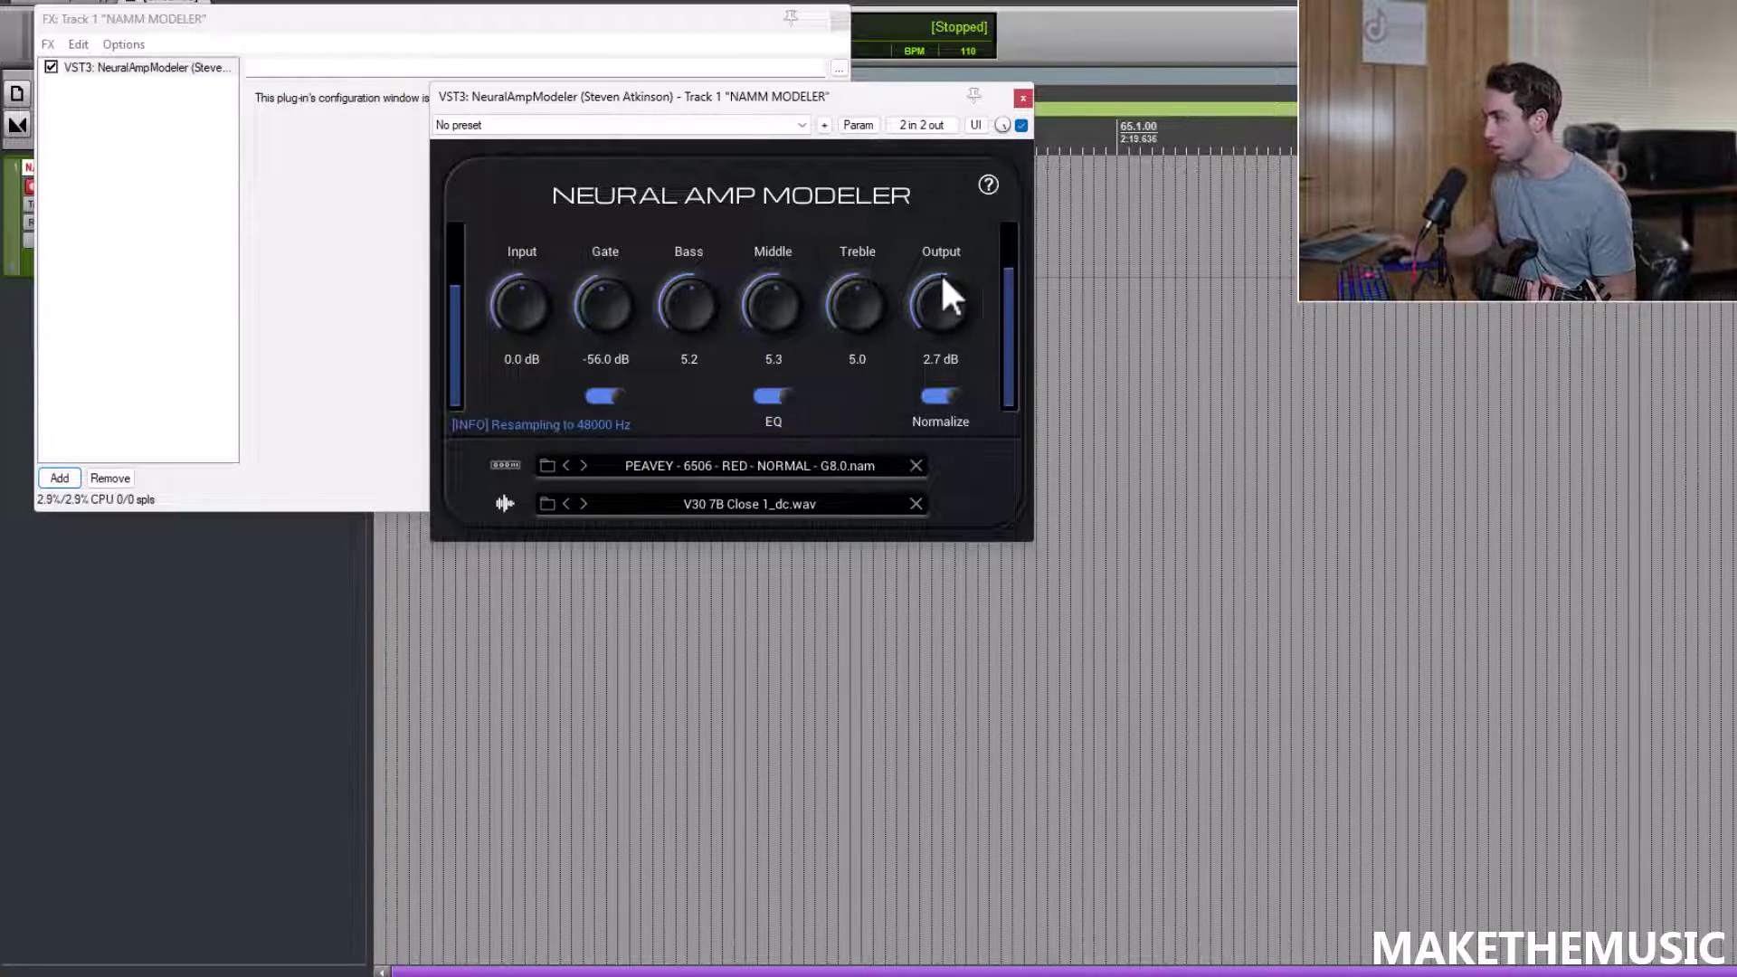
Step: Browse up to the amp models and open the Marshall JCM800 Zakk Wylde folder
left_click(547, 468)
left_click(548, 169)
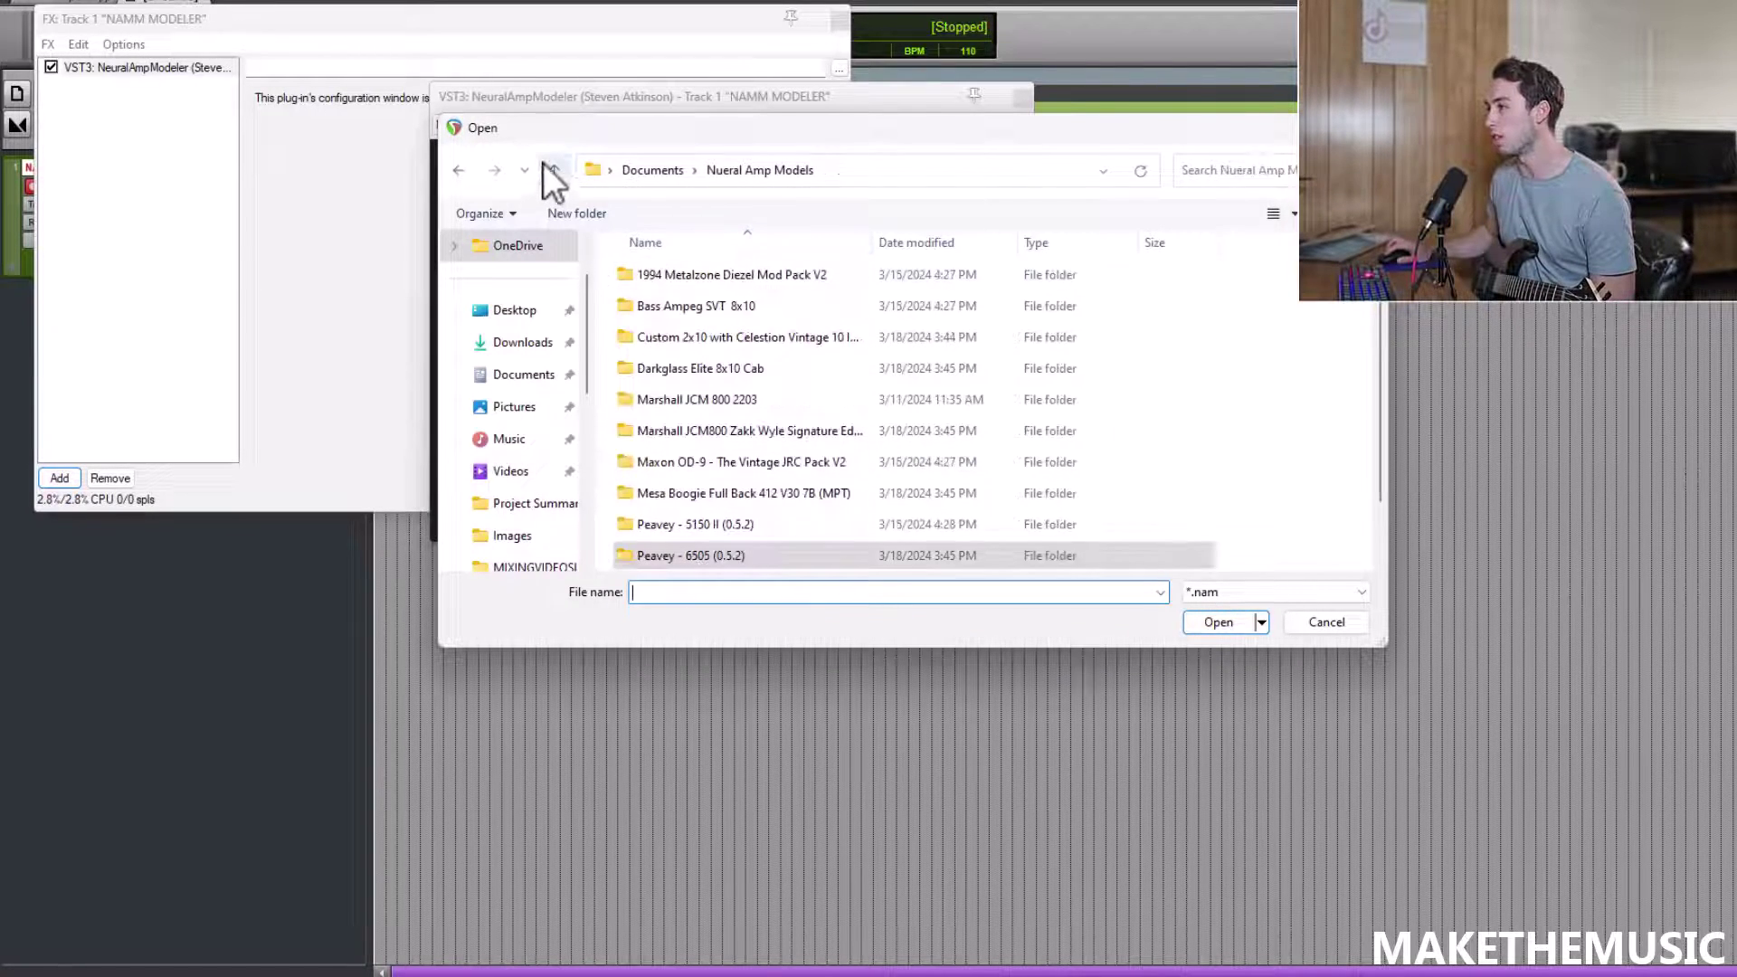
scroll(796, 481, "down", 1)
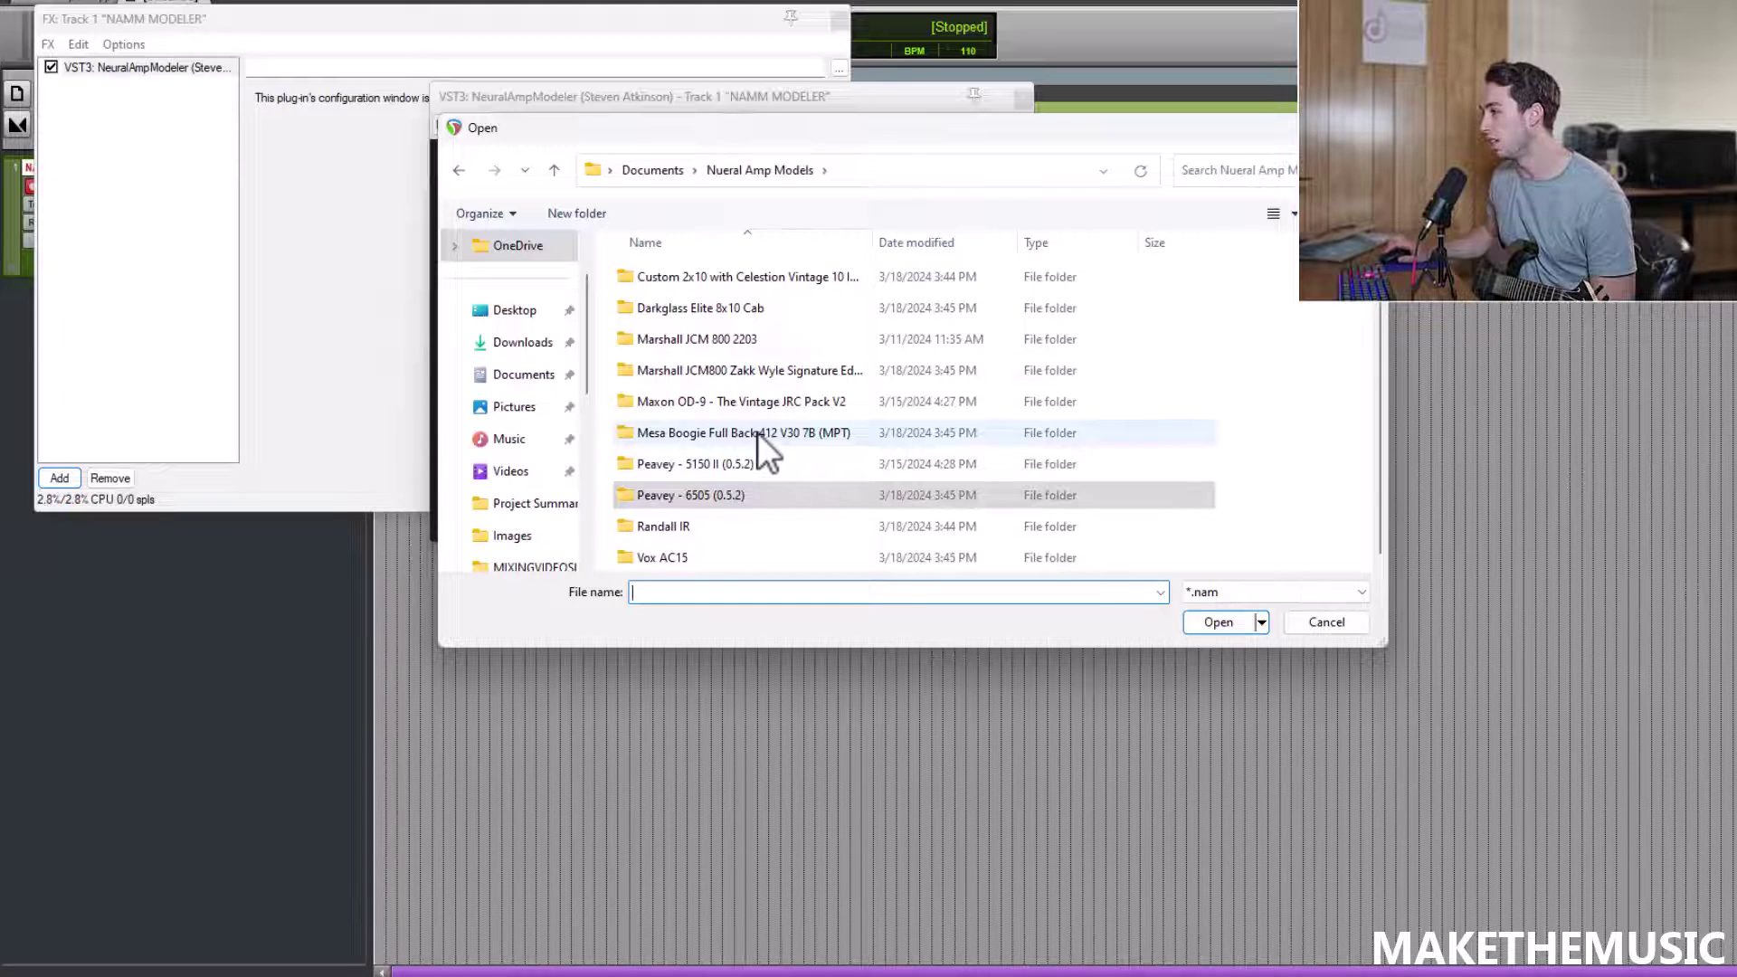
scroll(751, 530, "up", 1)
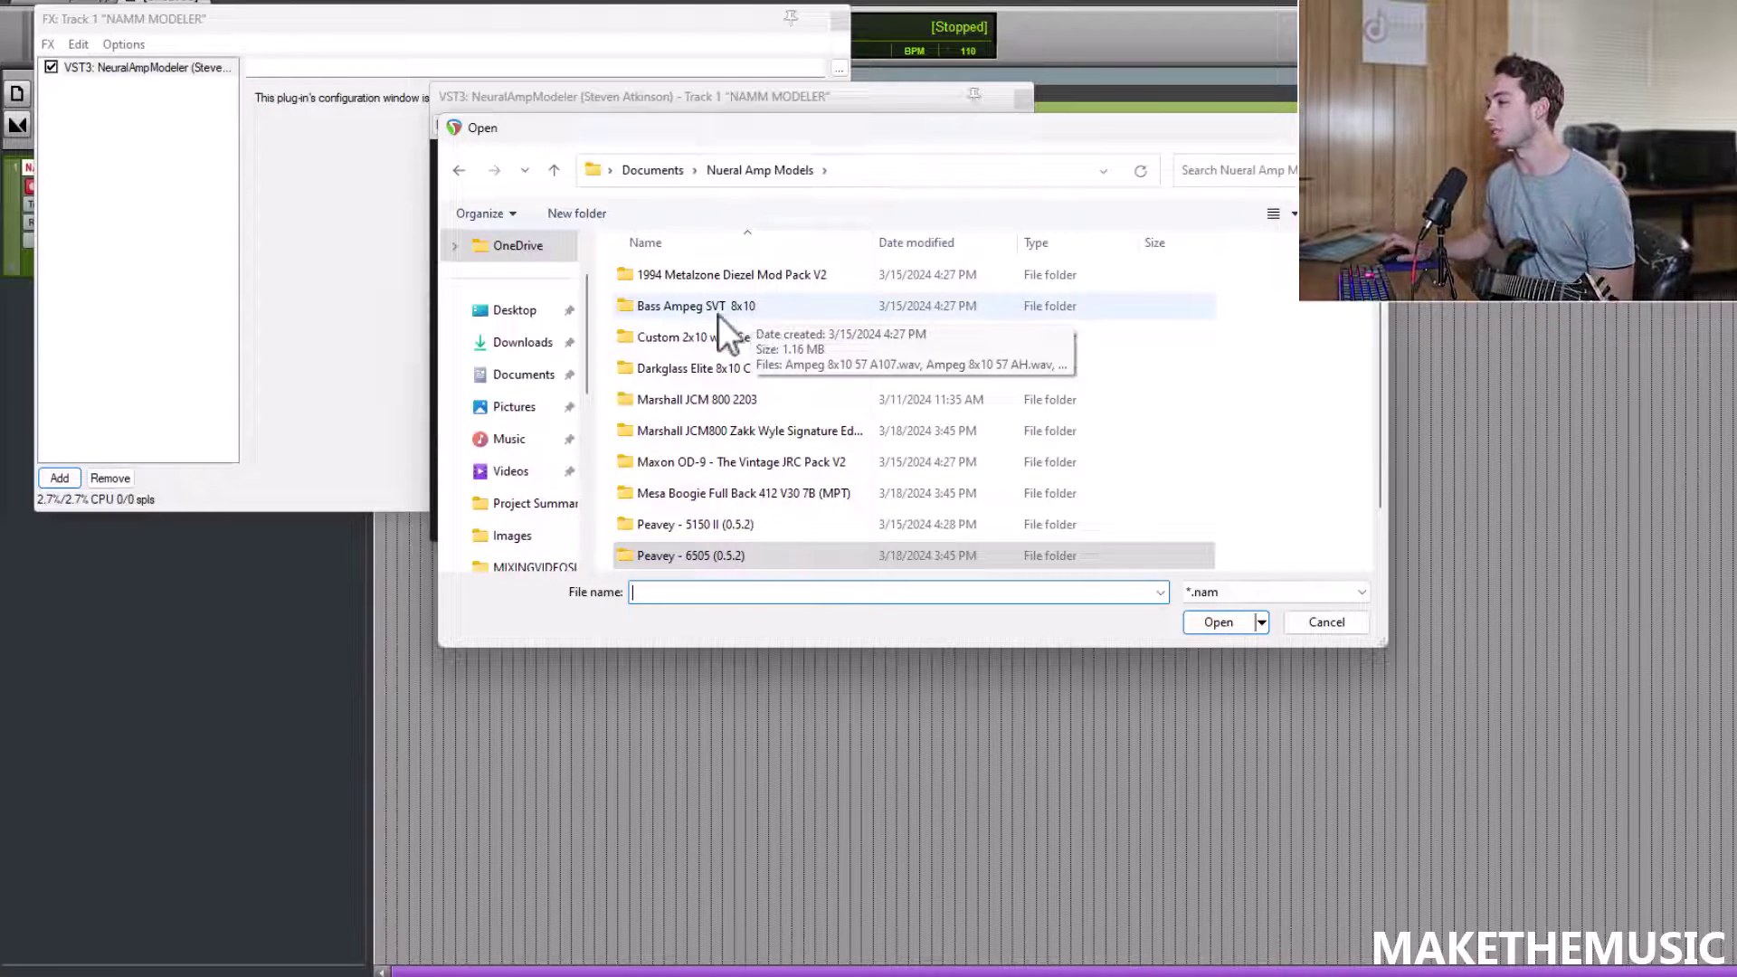
scroll(762, 362, "down", 1)
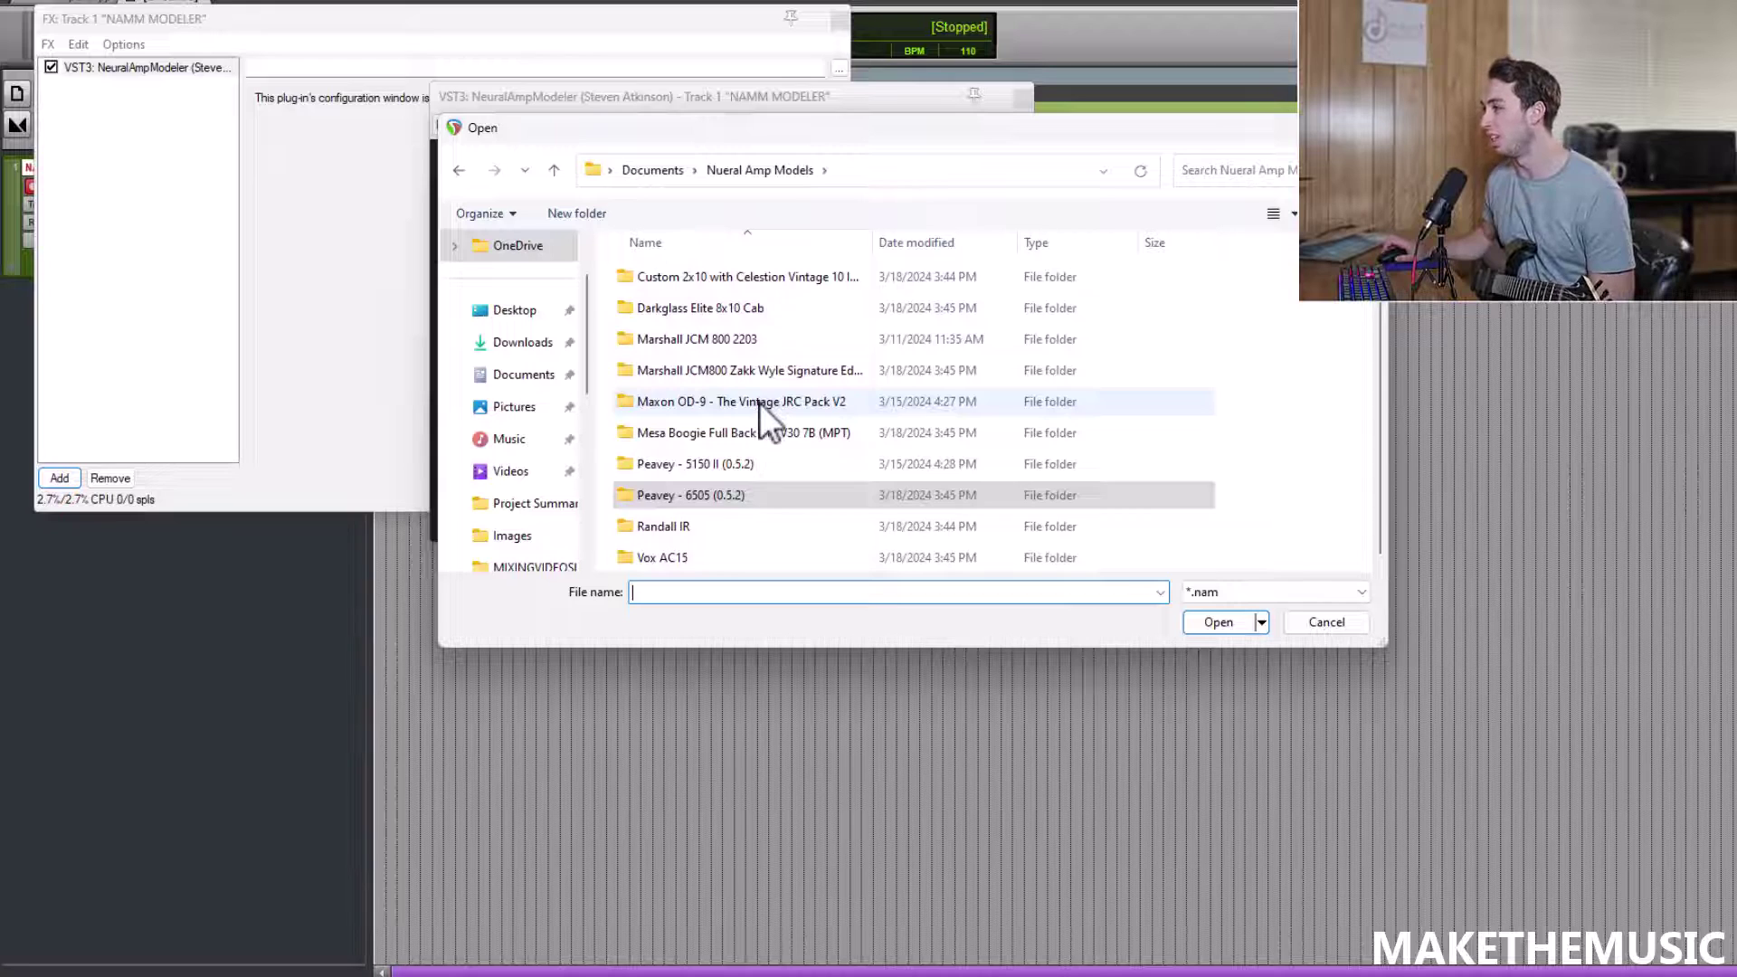
double_click(748, 371)
Step: Load the HIGH SENSITIVITY G2.5 model, then switch to HIGH SENSITIVITY G9
scroll(758, 423, "down", 3)
scroll(767, 423, "up", 3)
double_click(765, 335)
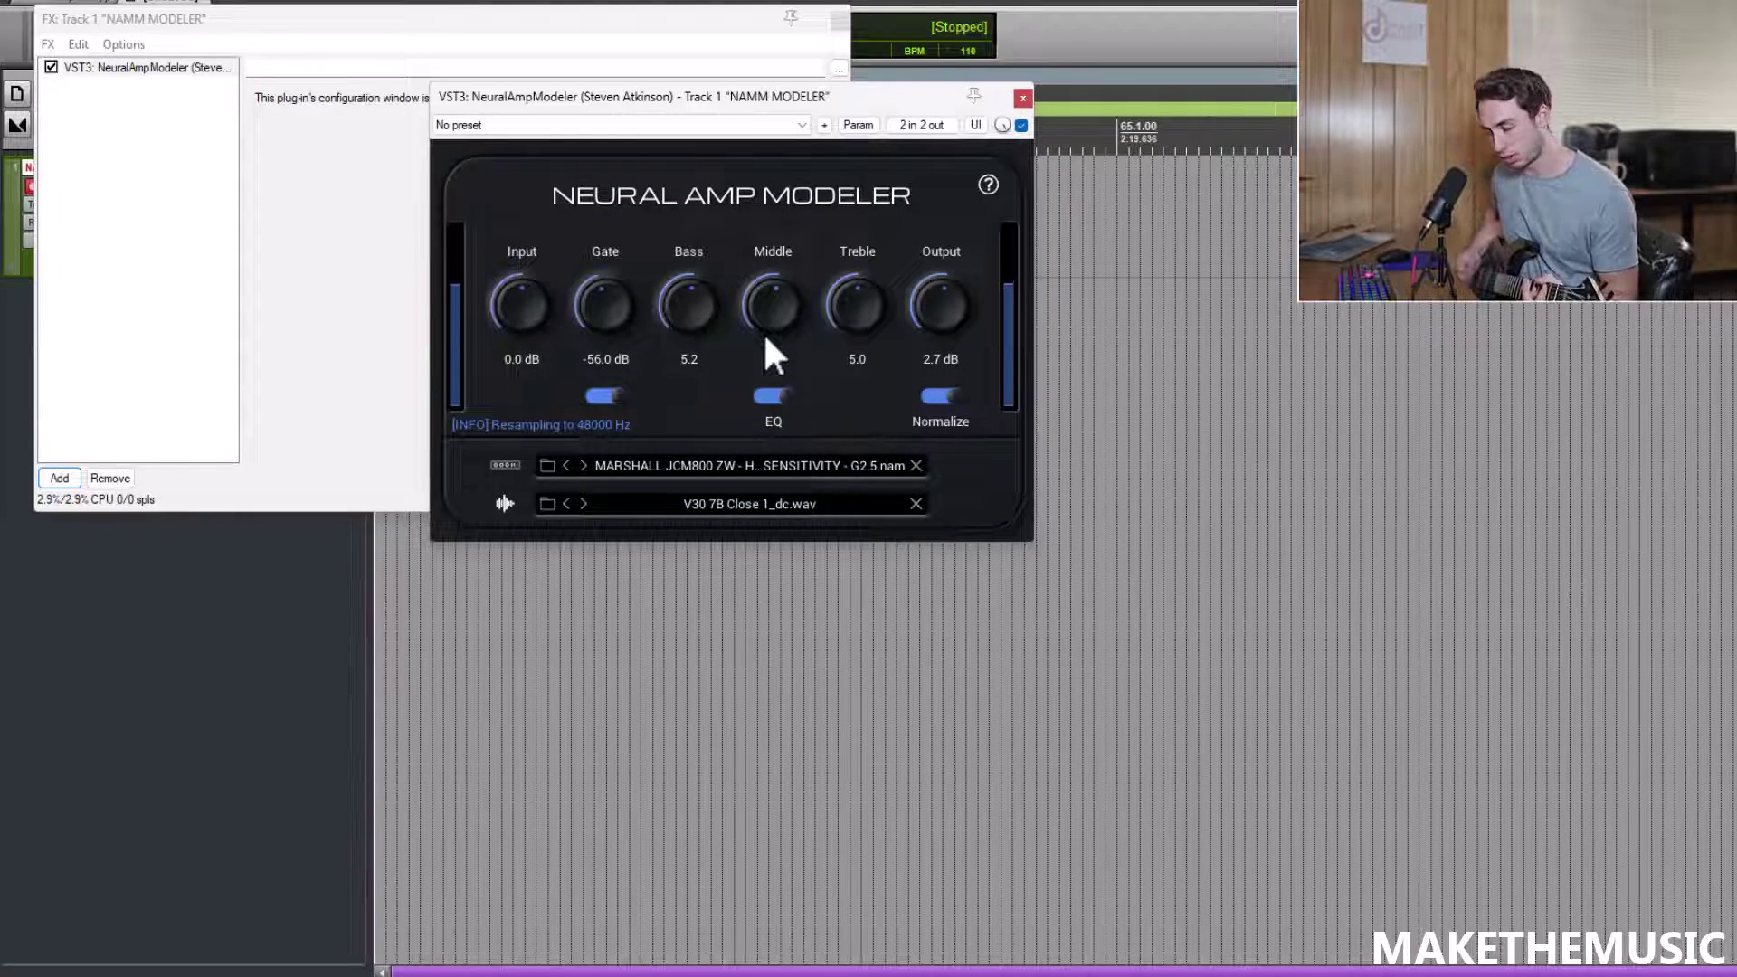
left_click(637, 463)
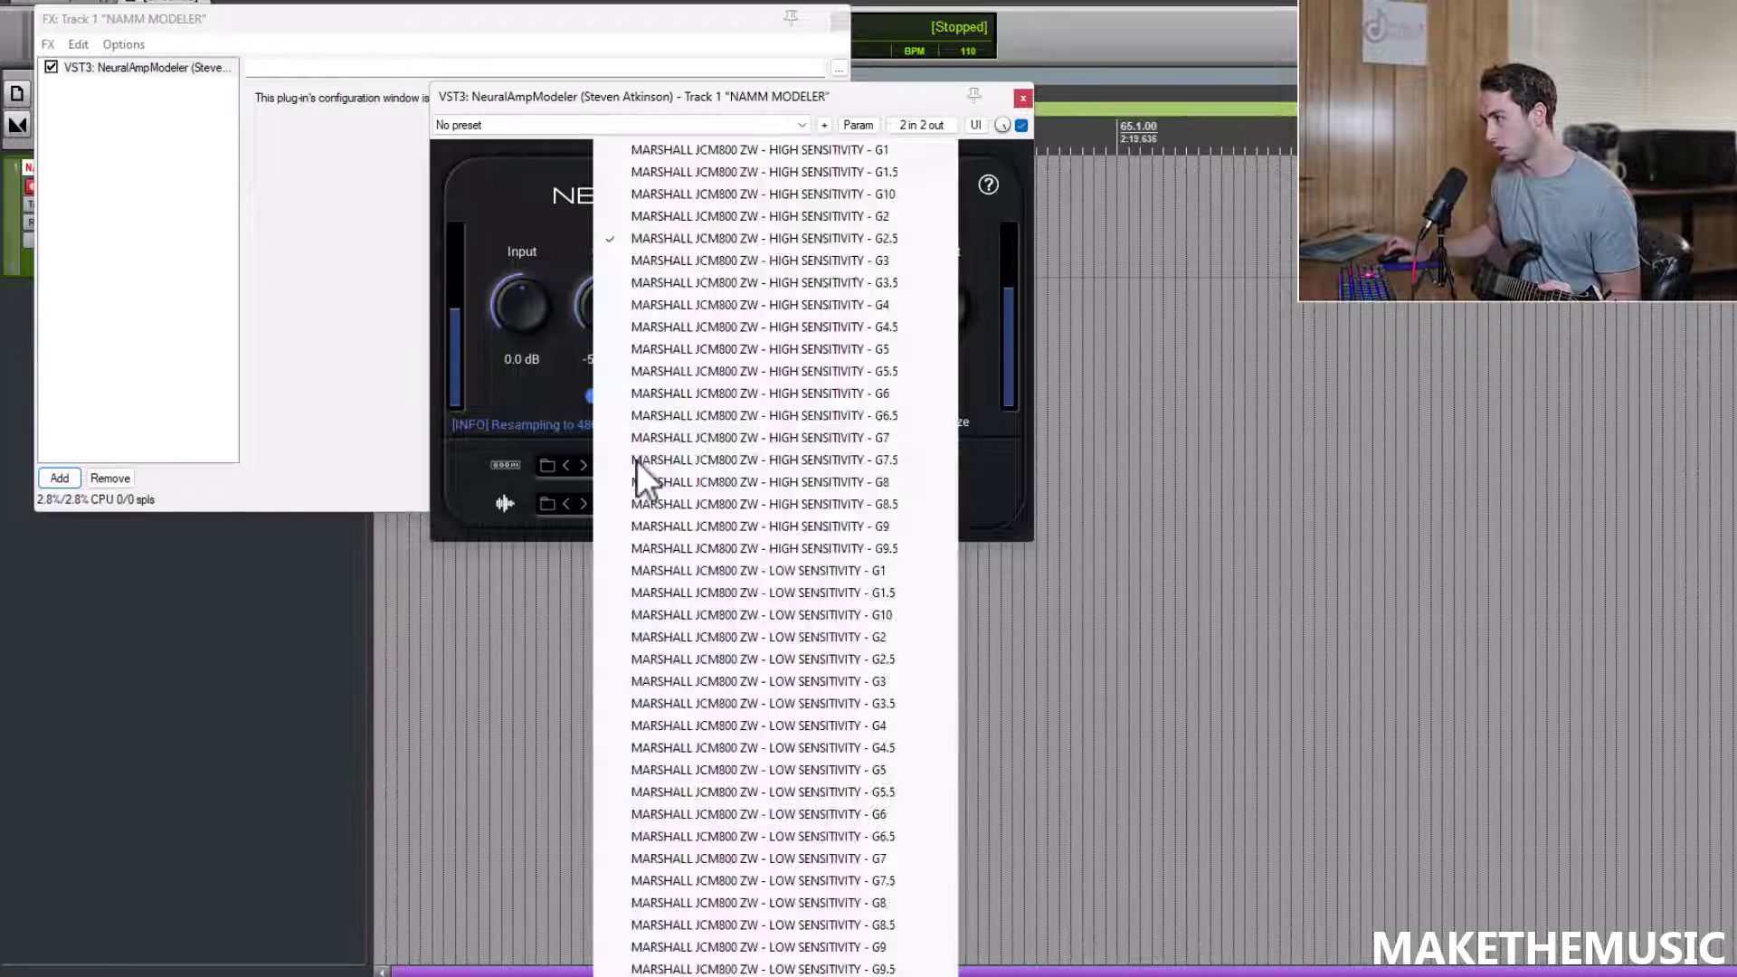
left_click(827, 530)
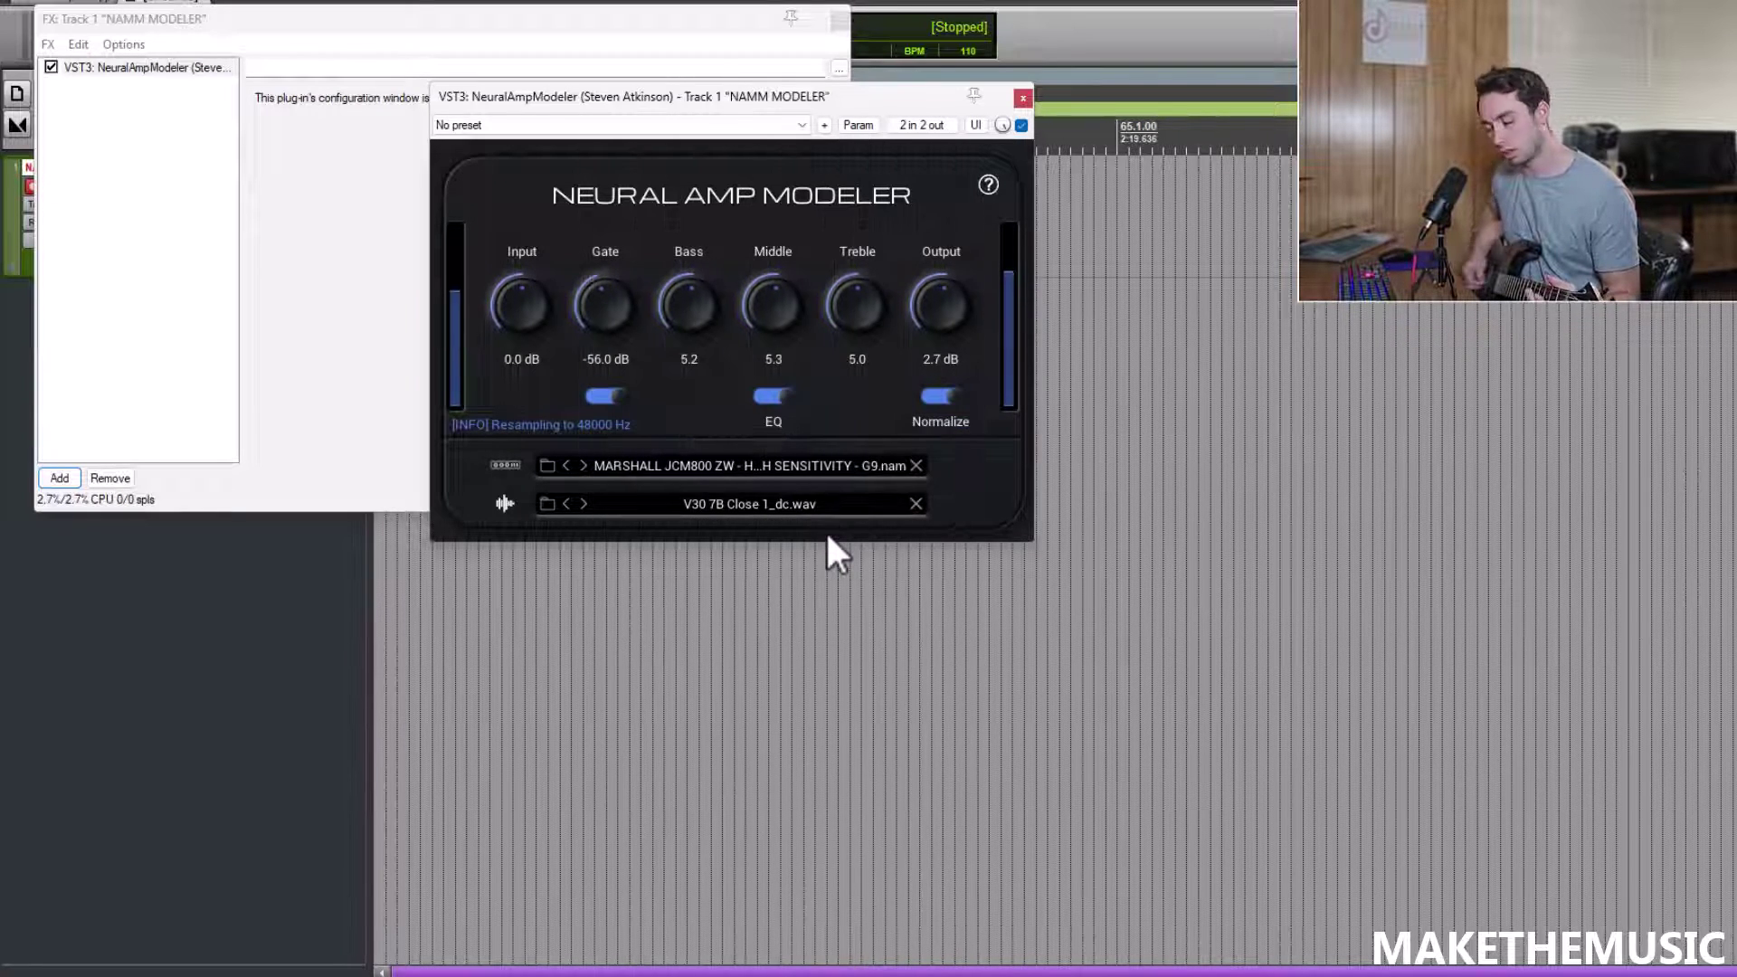